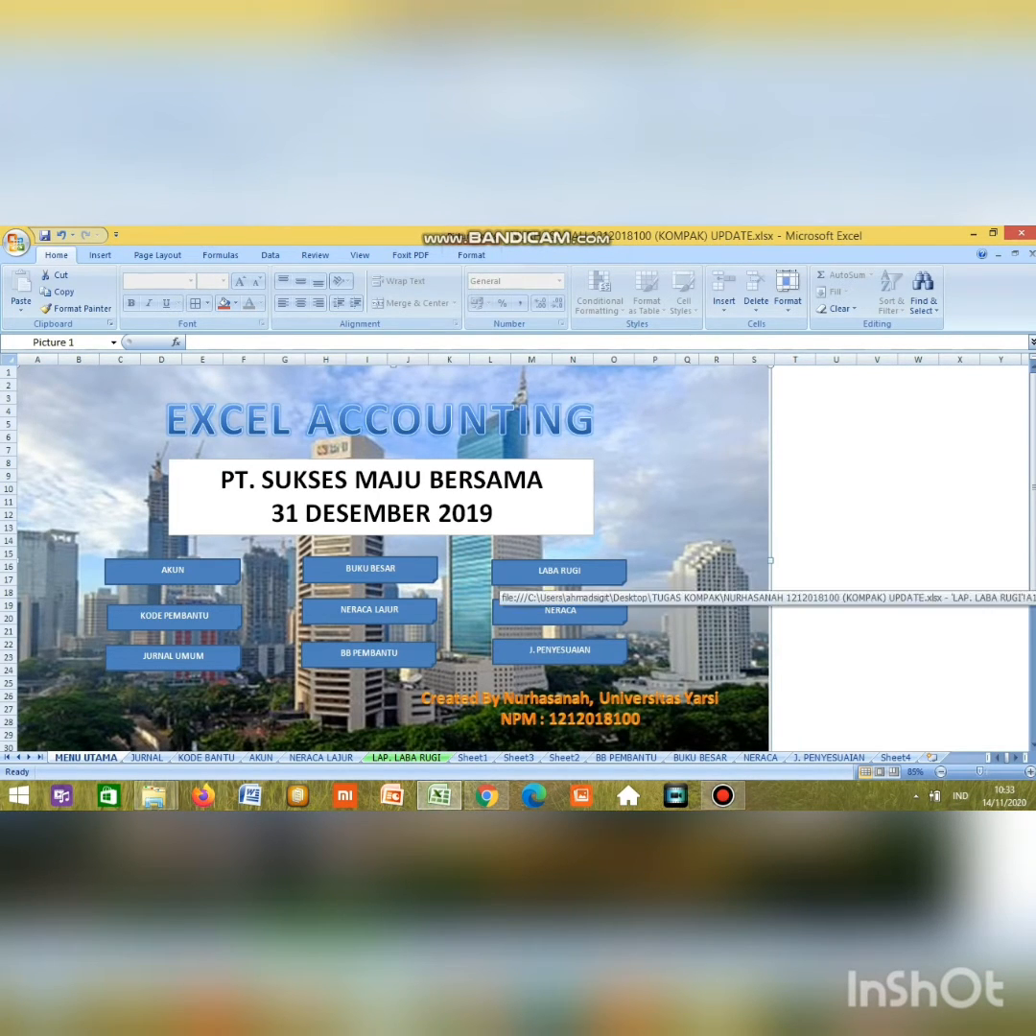
Step: Open the LABA RUGI report from the main menu sheet and review its title block and column headings
click(560, 570)
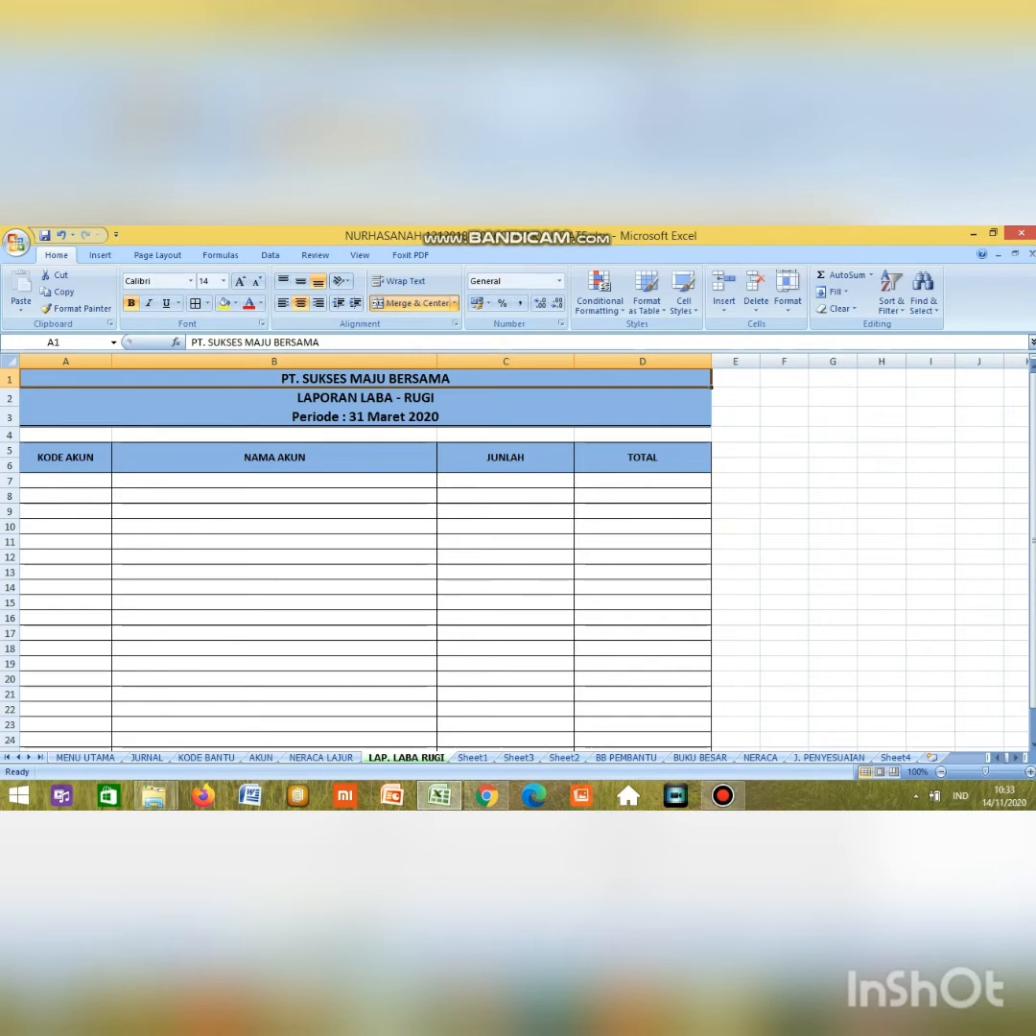
drag(365, 378, 364, 416)
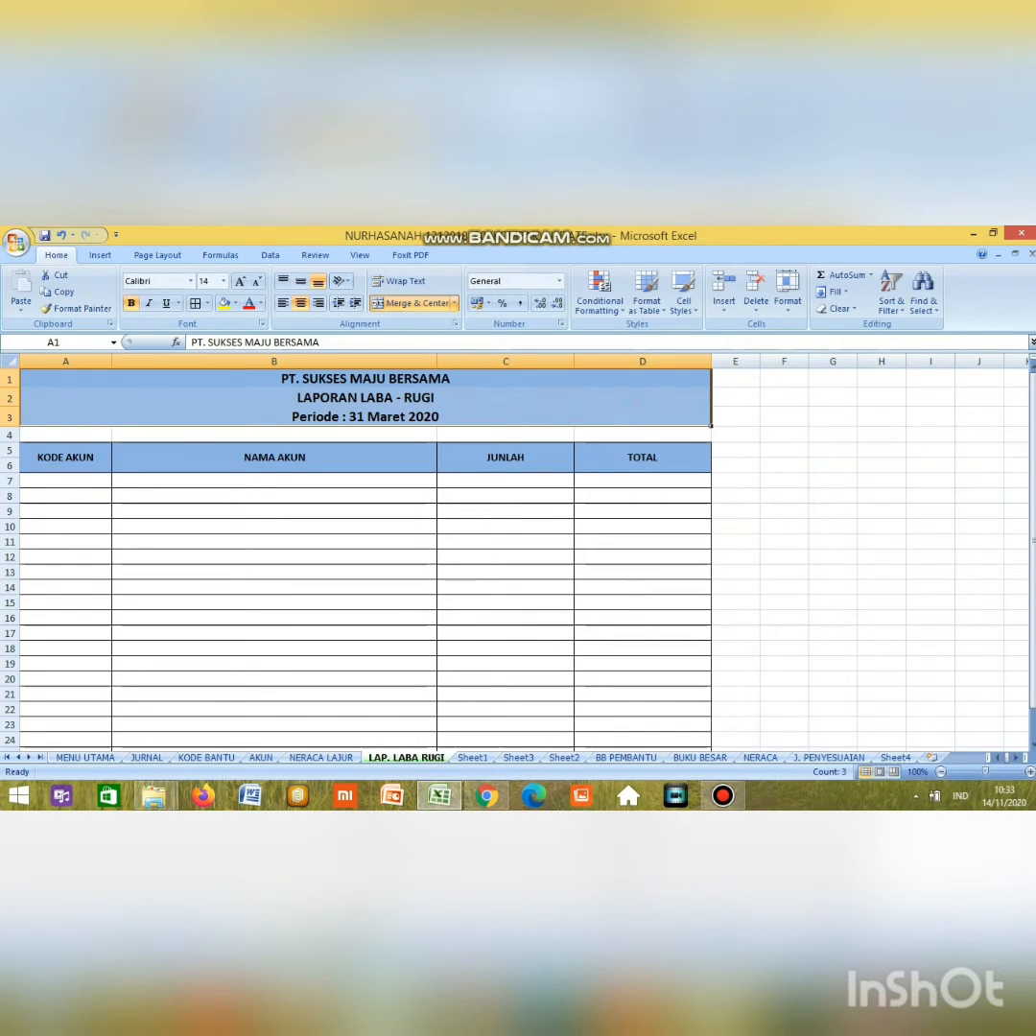
click(65, 458)
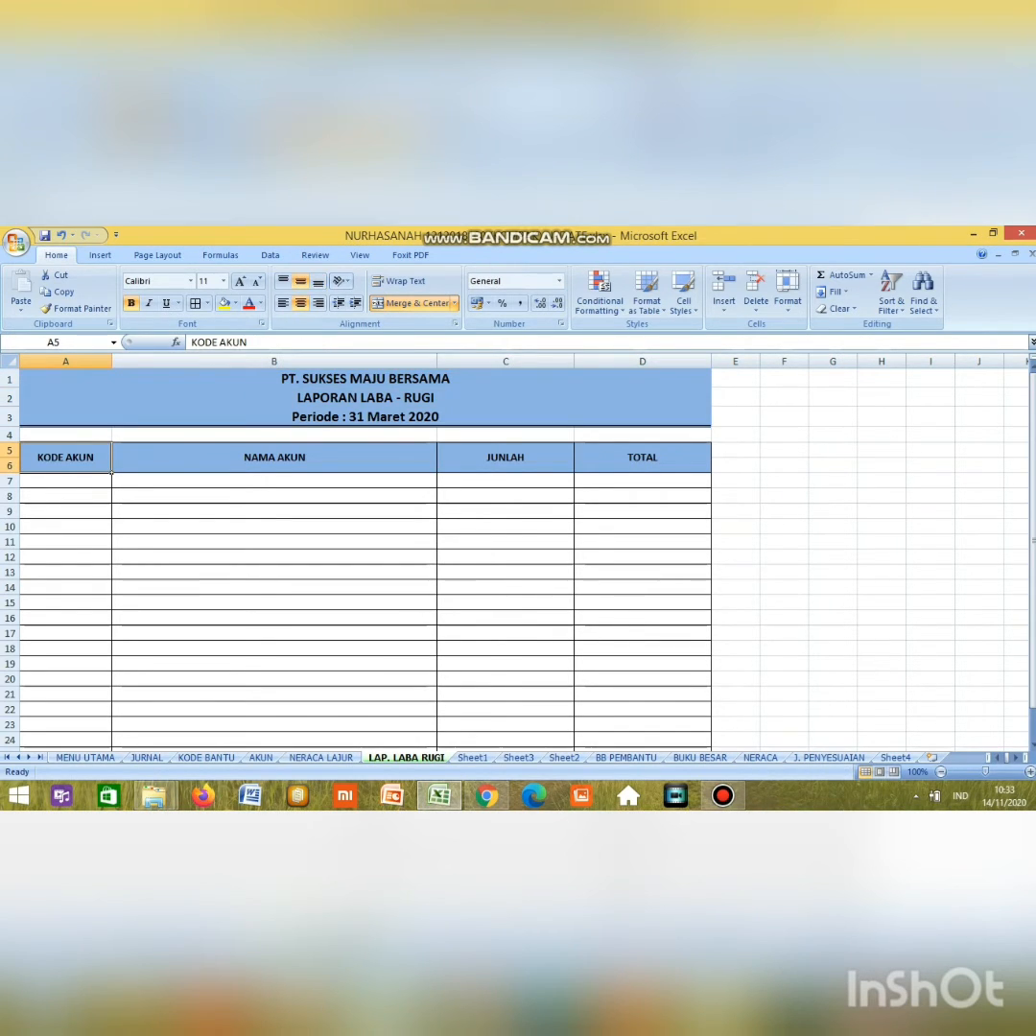
key(Right)
key(Right)
key(Right)
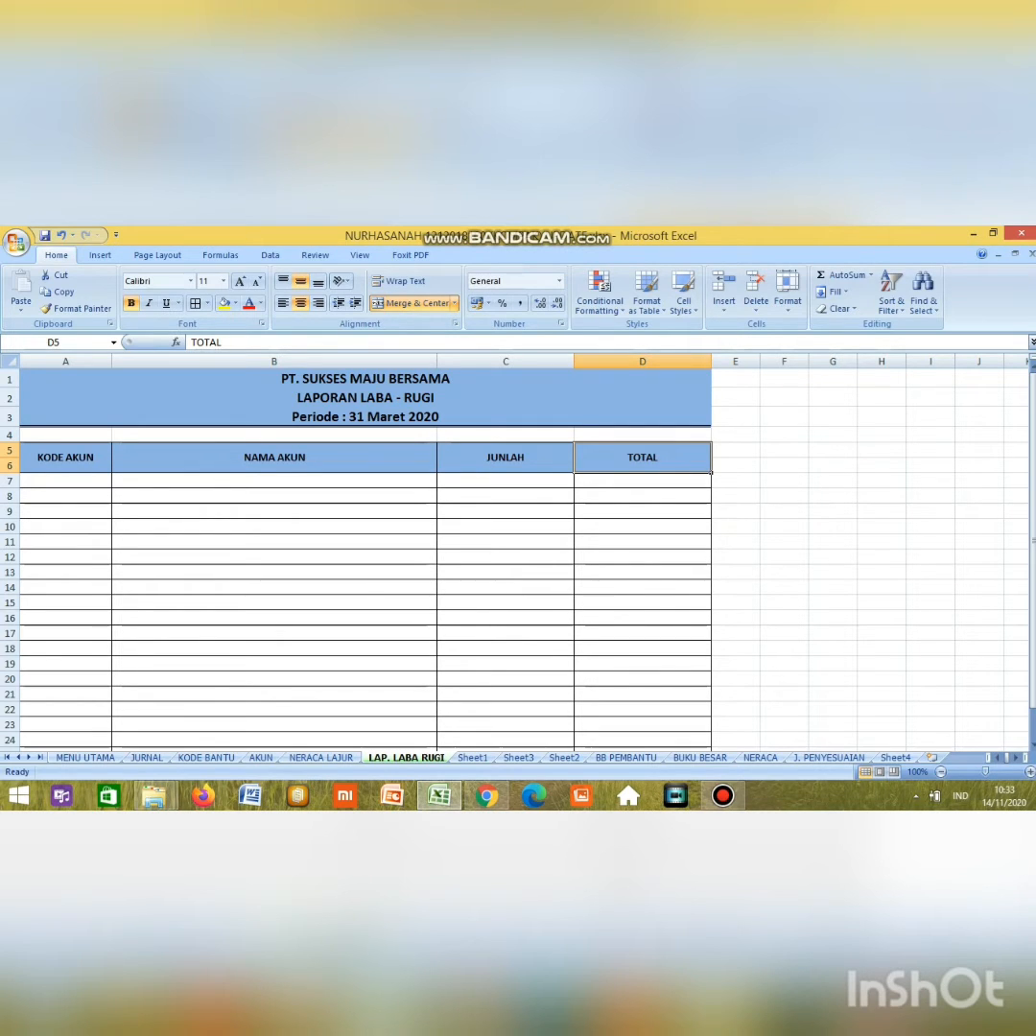
click(65, 481)
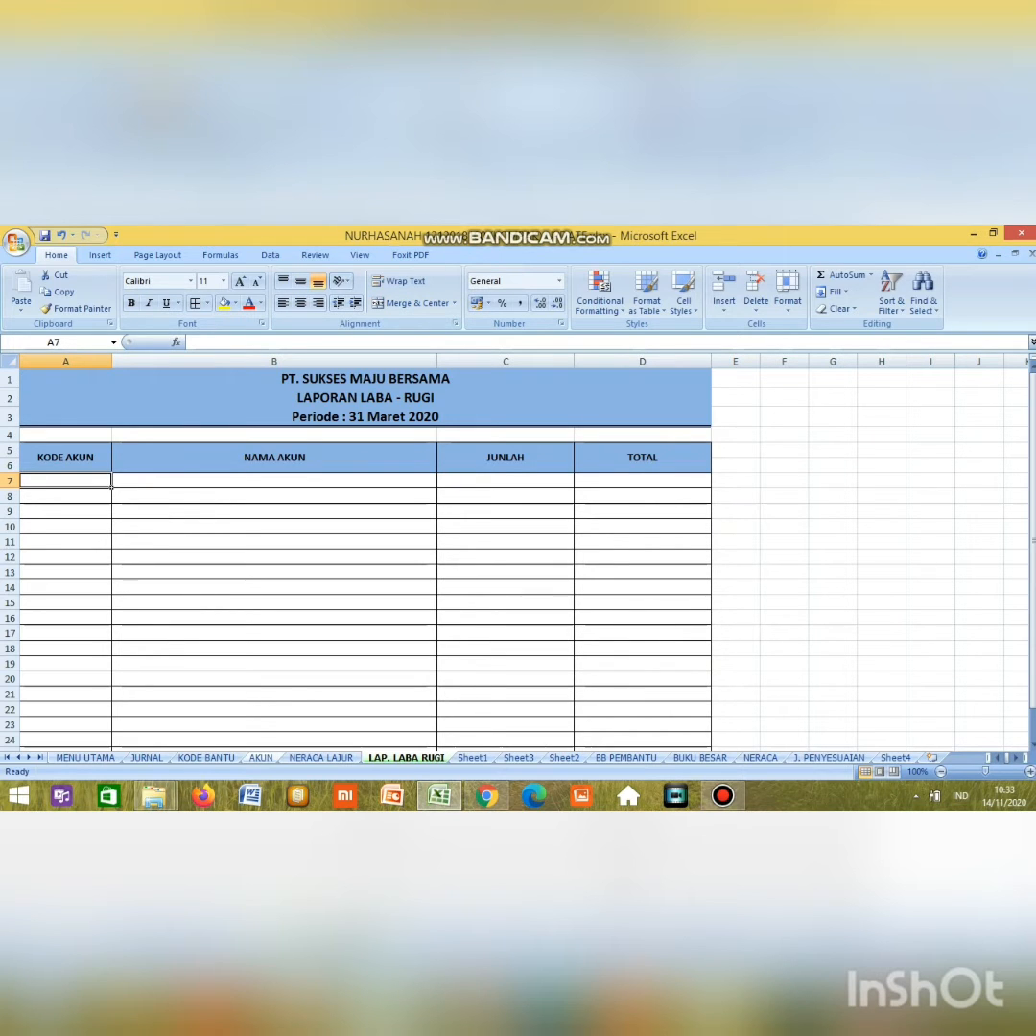
Step: Copy the account codes of all Laba-Rugi accounts, 4-000 to 6-500 (B29:B39), on the AKUN sheet
click(261, 758)
scroll(316, 557, down, 5)
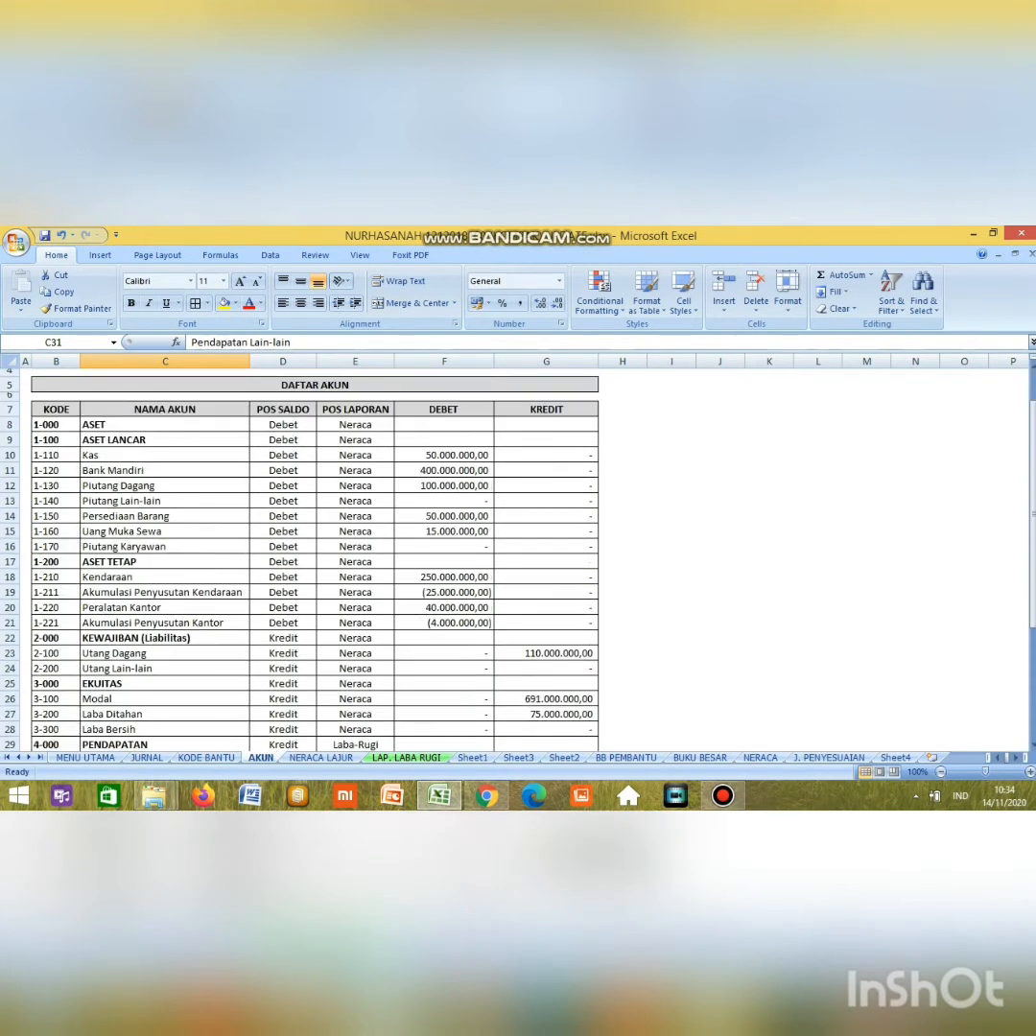
scroll(317, 557, down, 1)
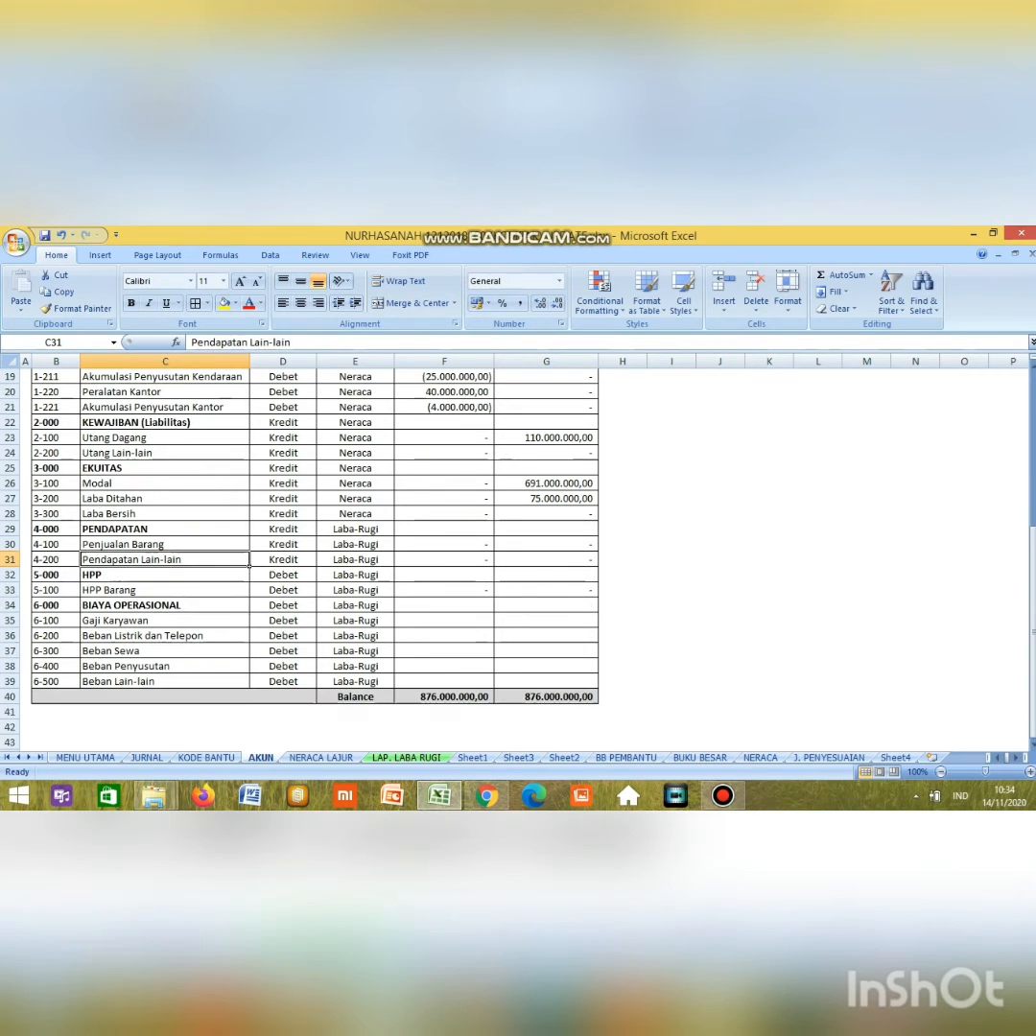
drag(355, 529, 355, 681)
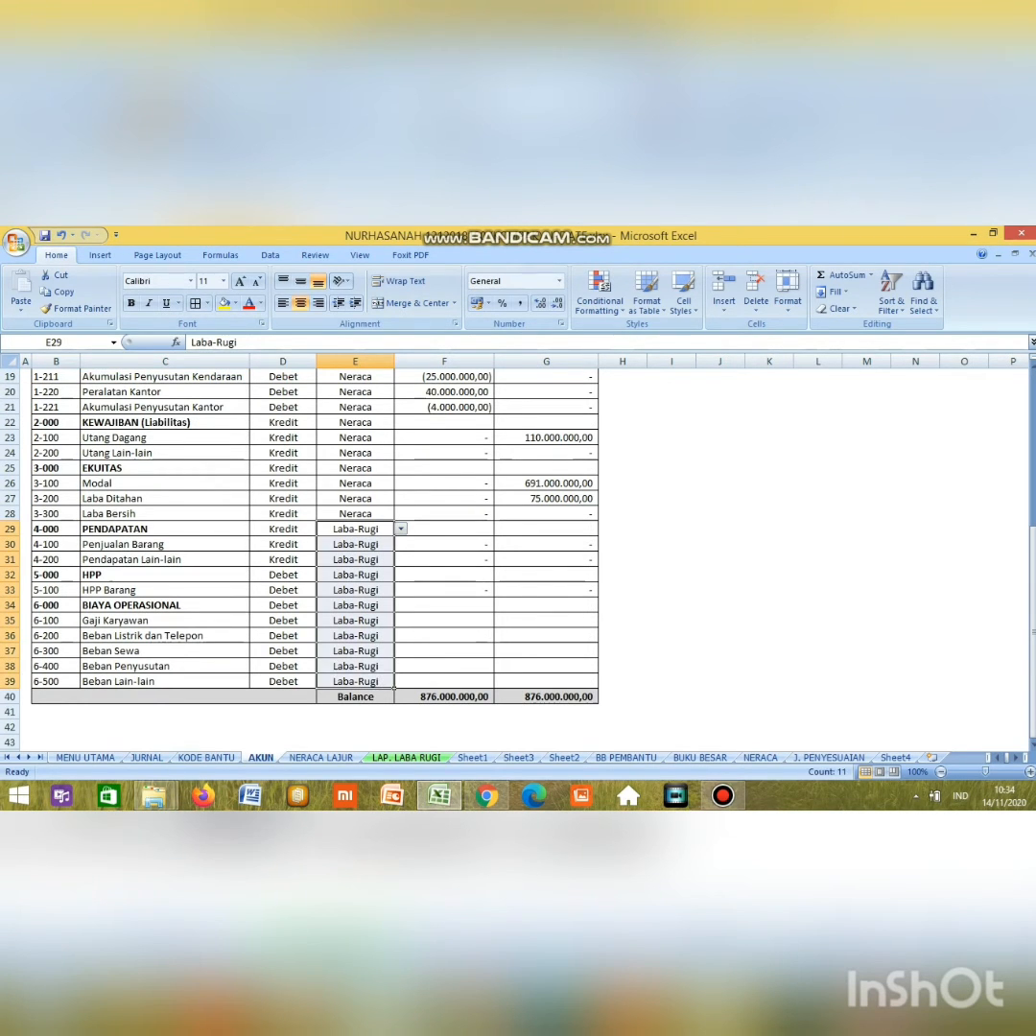
click(56, 530)
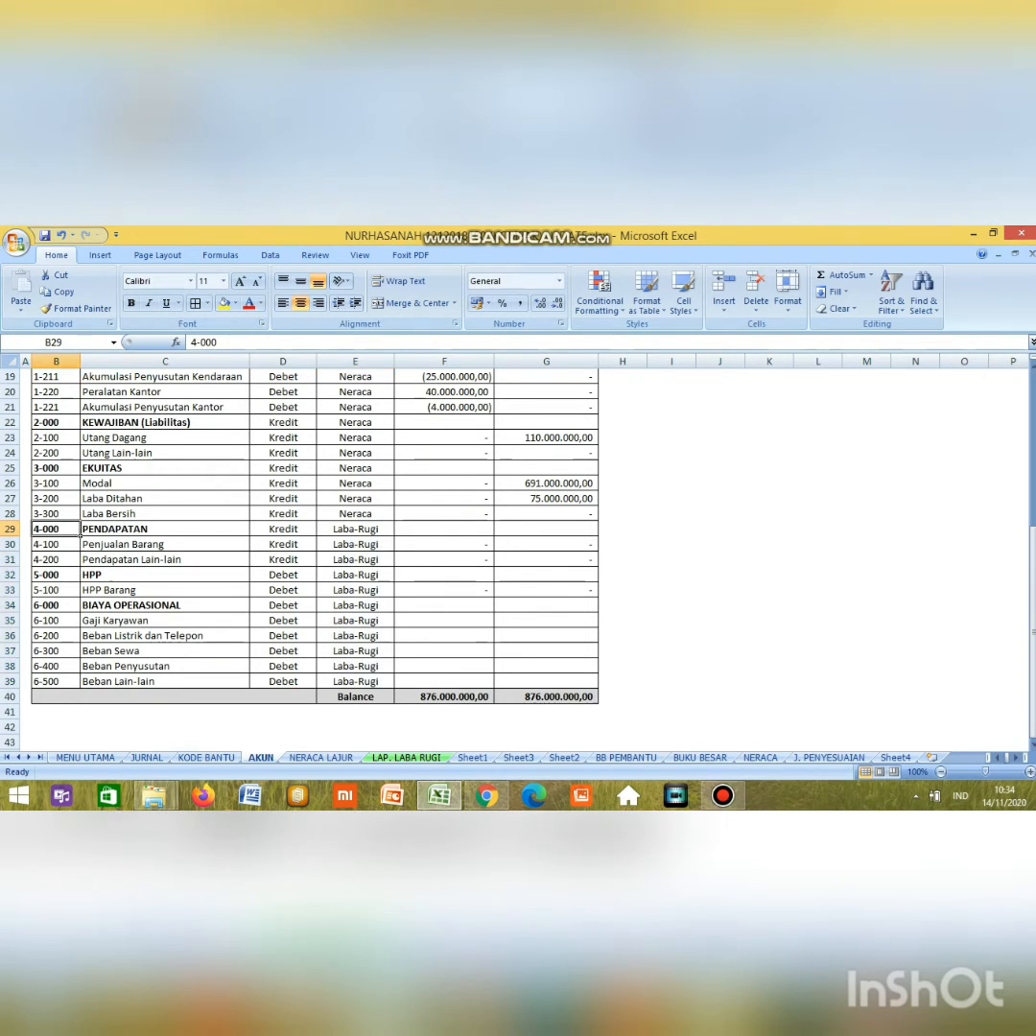
drag(56, 530, 55, 682)
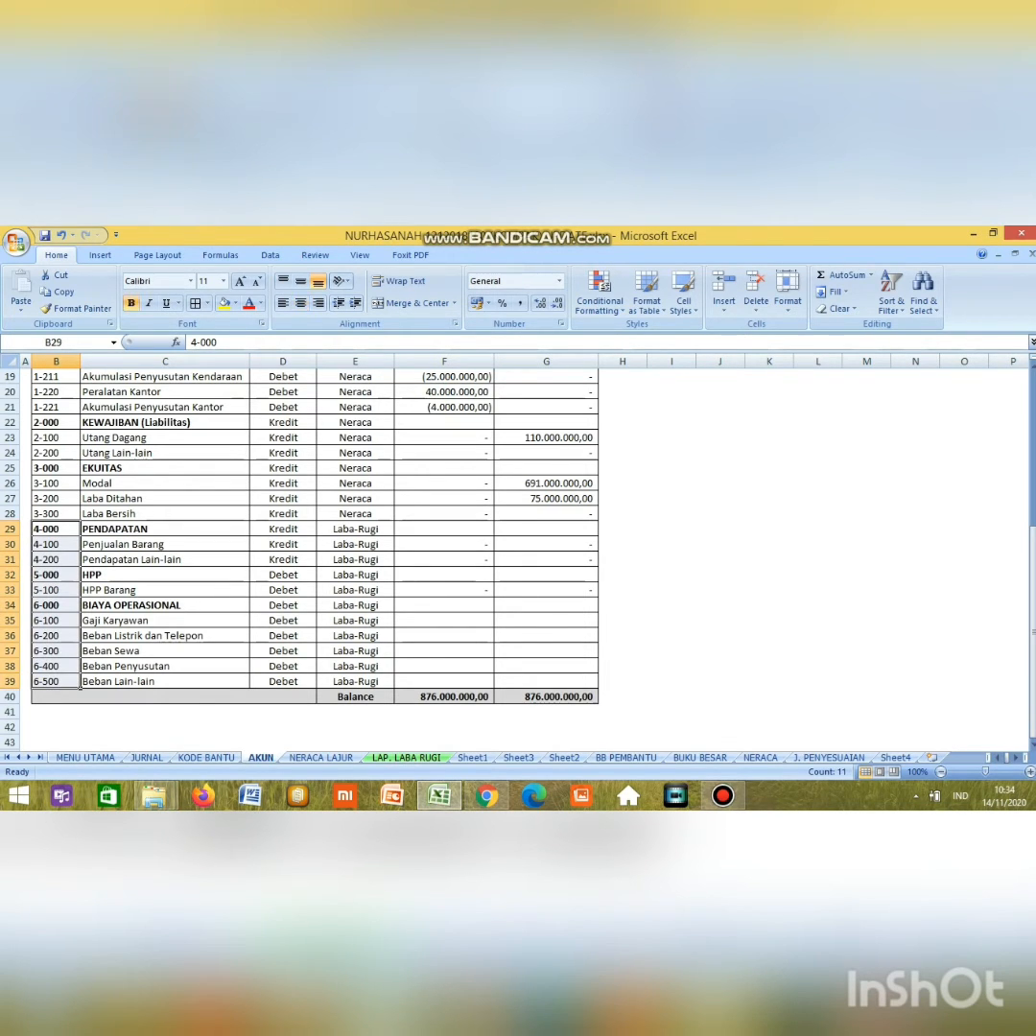
click(57, 292)
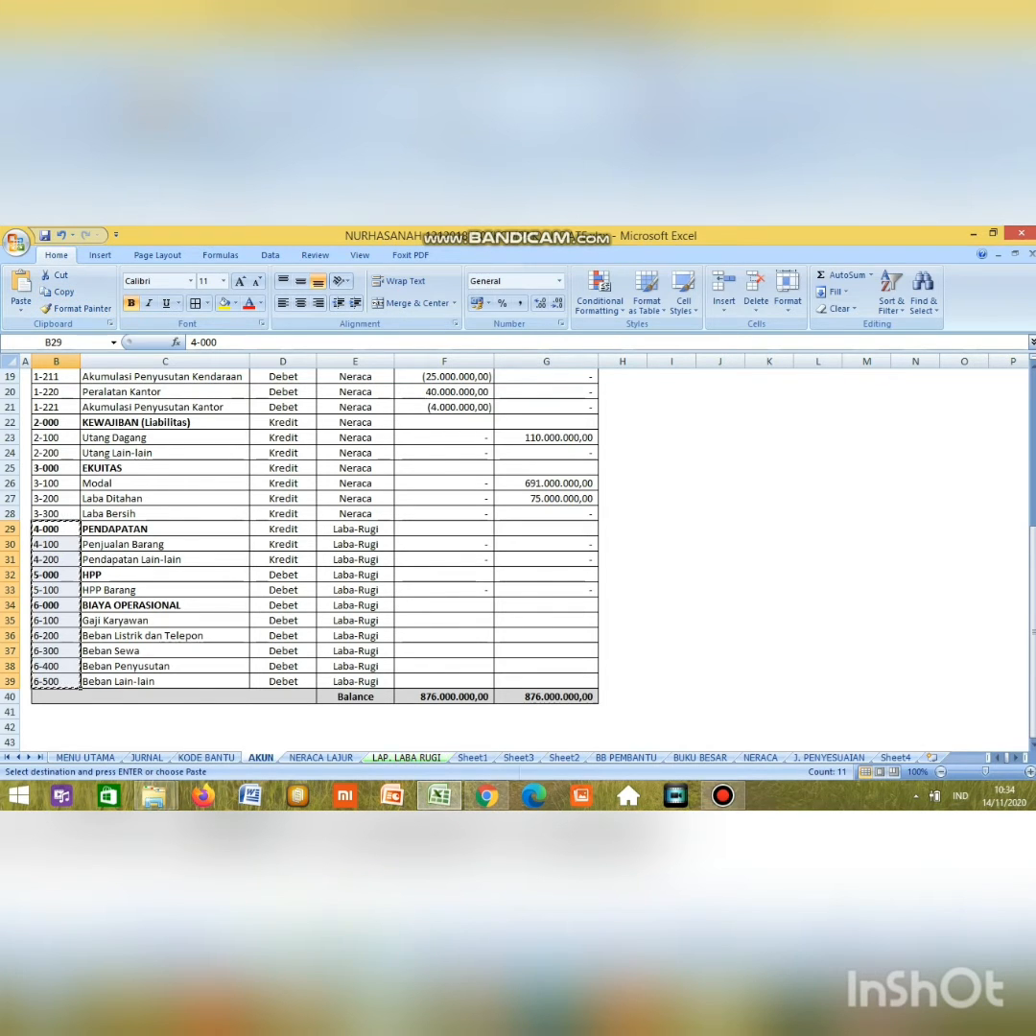
Step: Paste the copied account codes into the KODE AKUN column of the LAP. LABA RUGI sheet, starting at A8
click(407, 758)
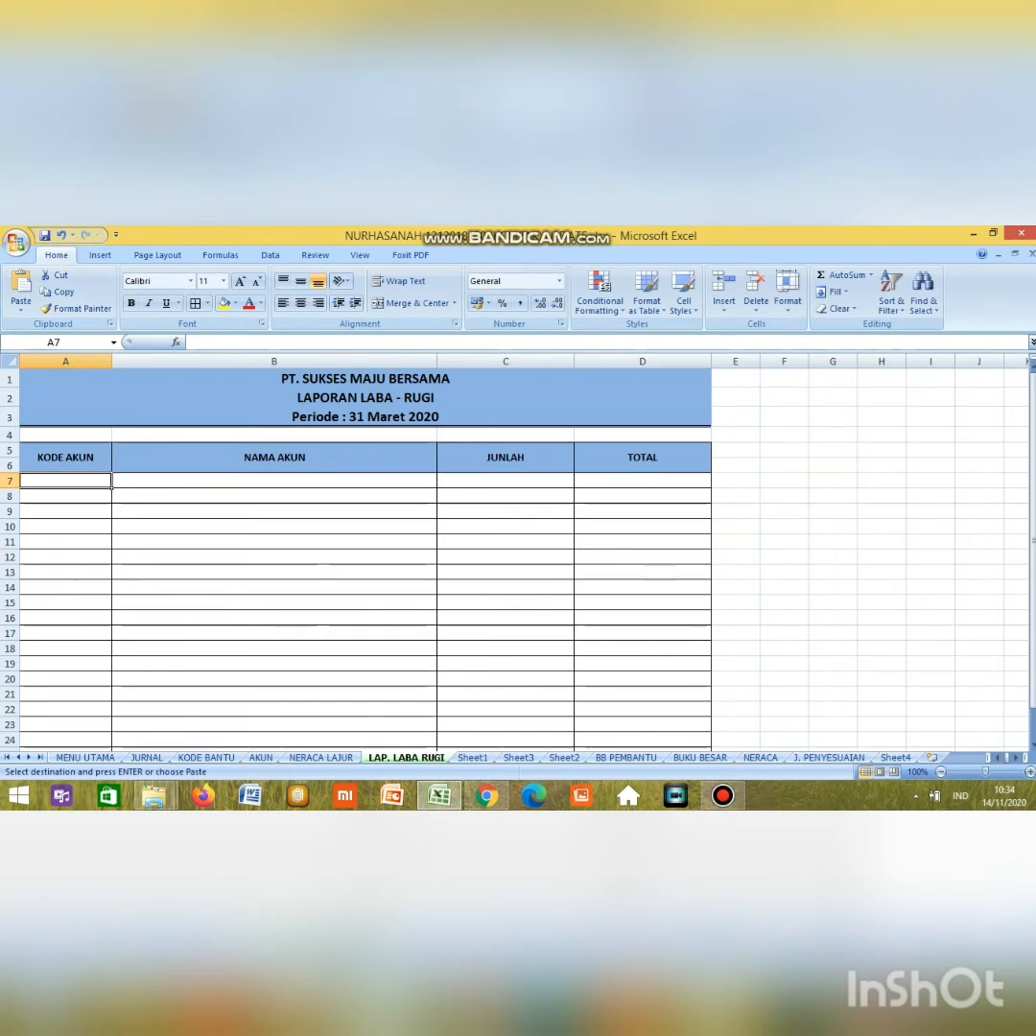
click(65, 496)
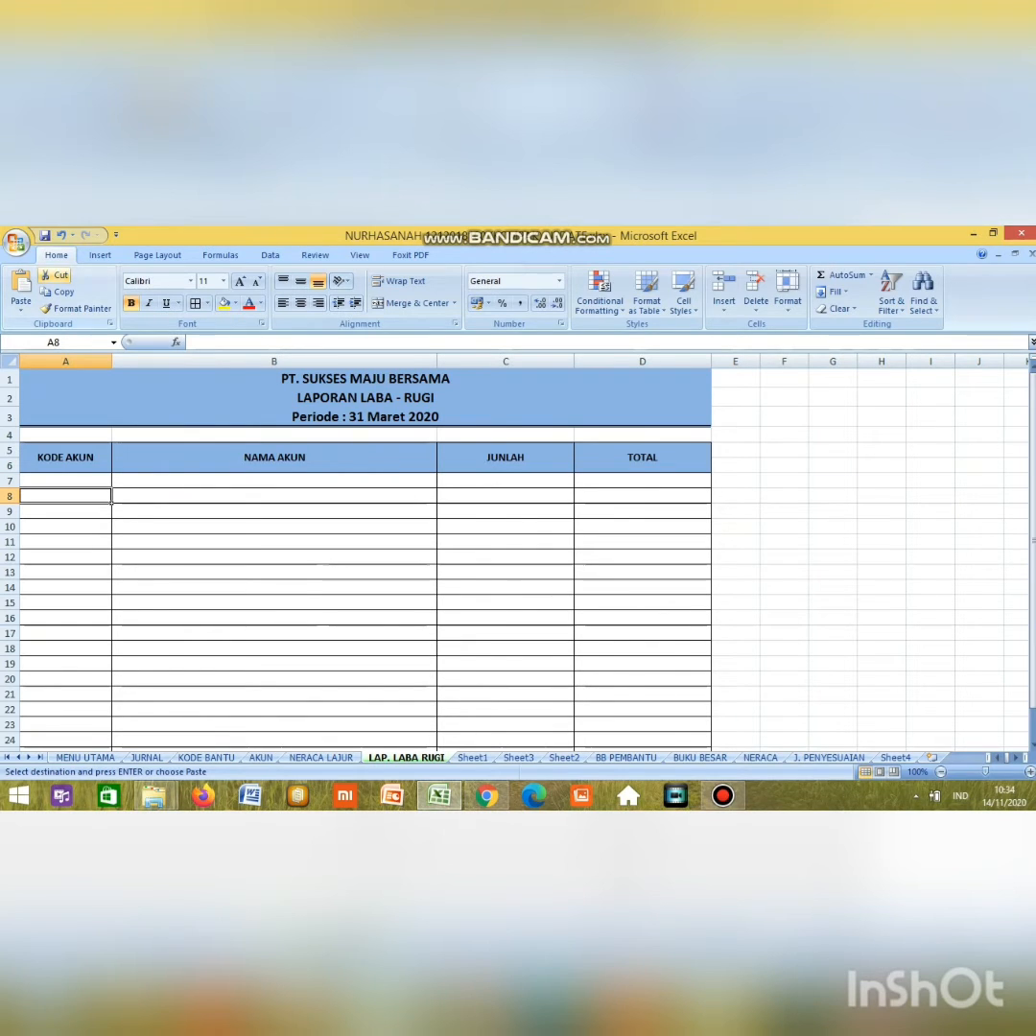
click(20, 305)
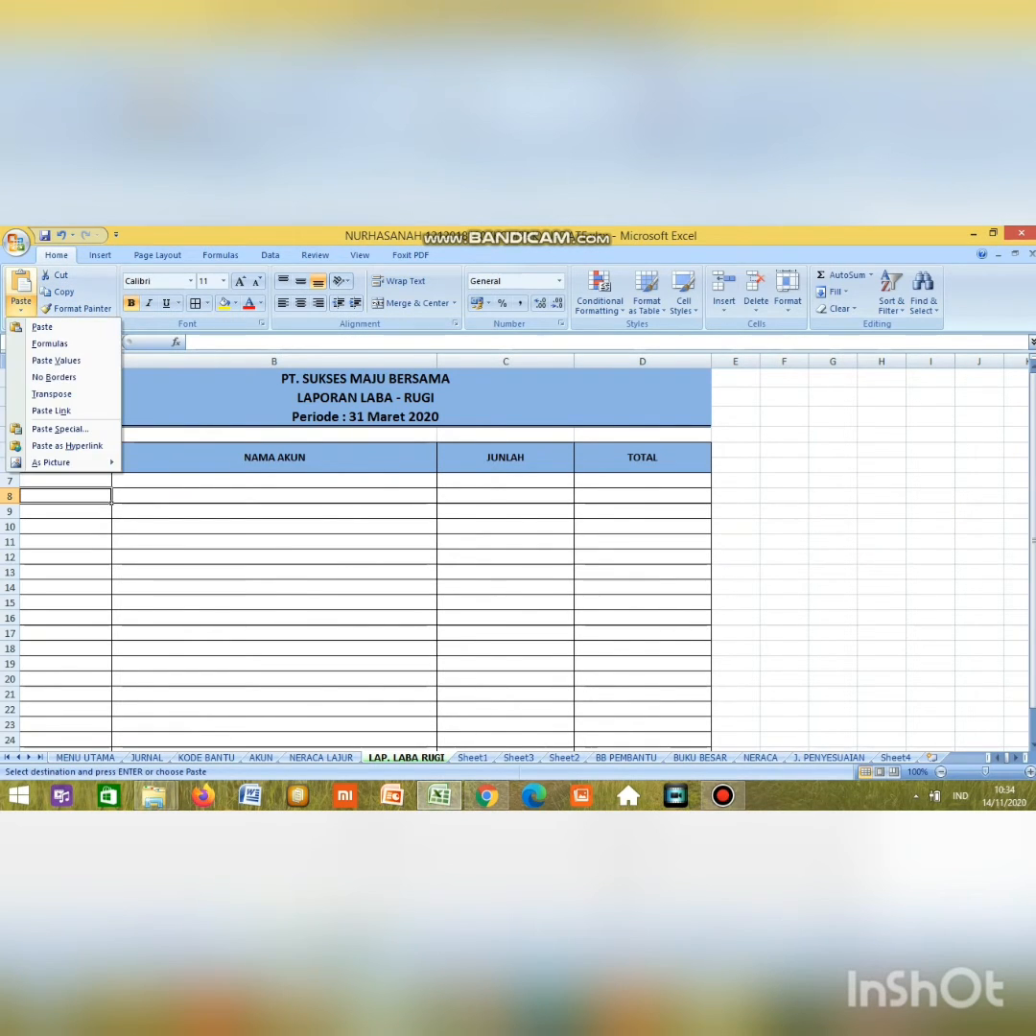
click(43, 327)
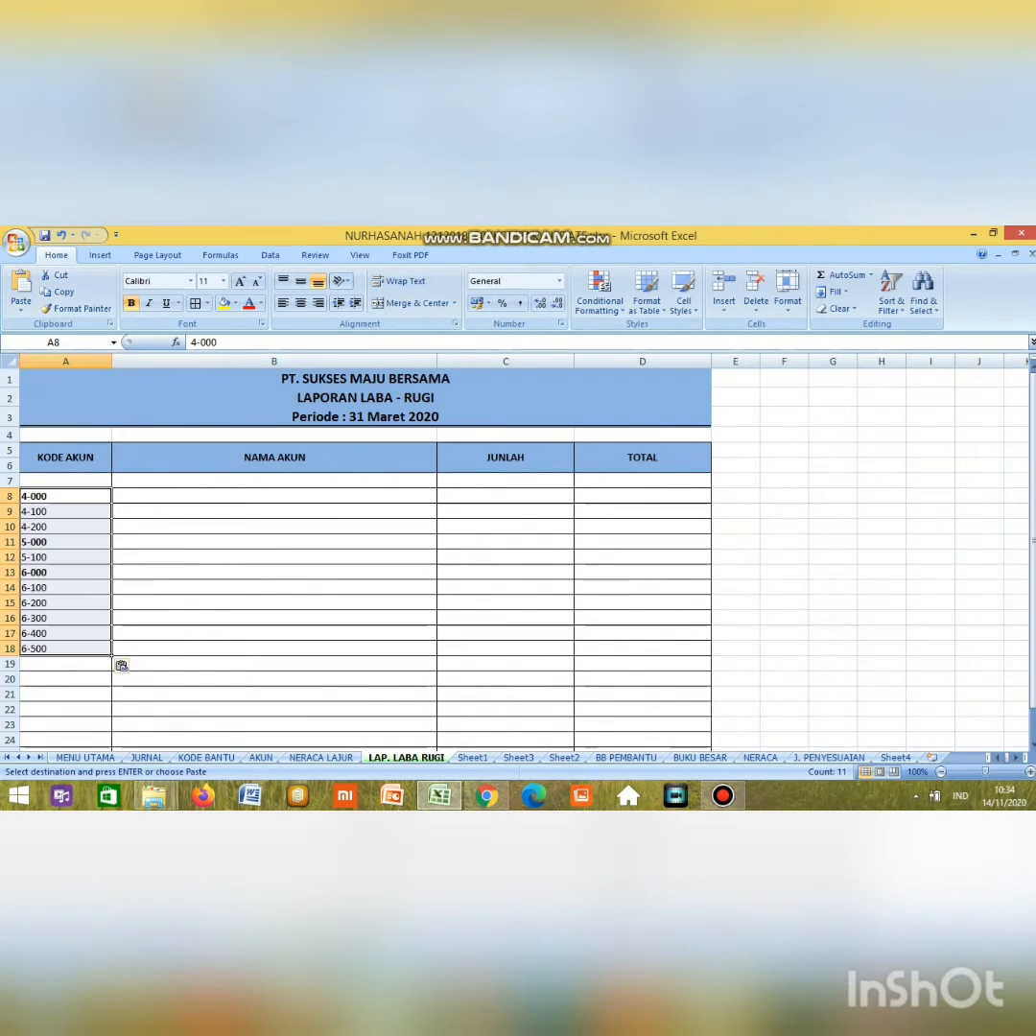
Step: Enter =VLOOKUP(A8;ListAkun;2;FALSE) in B8 under NAMA AKUN and fill the formula down to B18
key(Right)
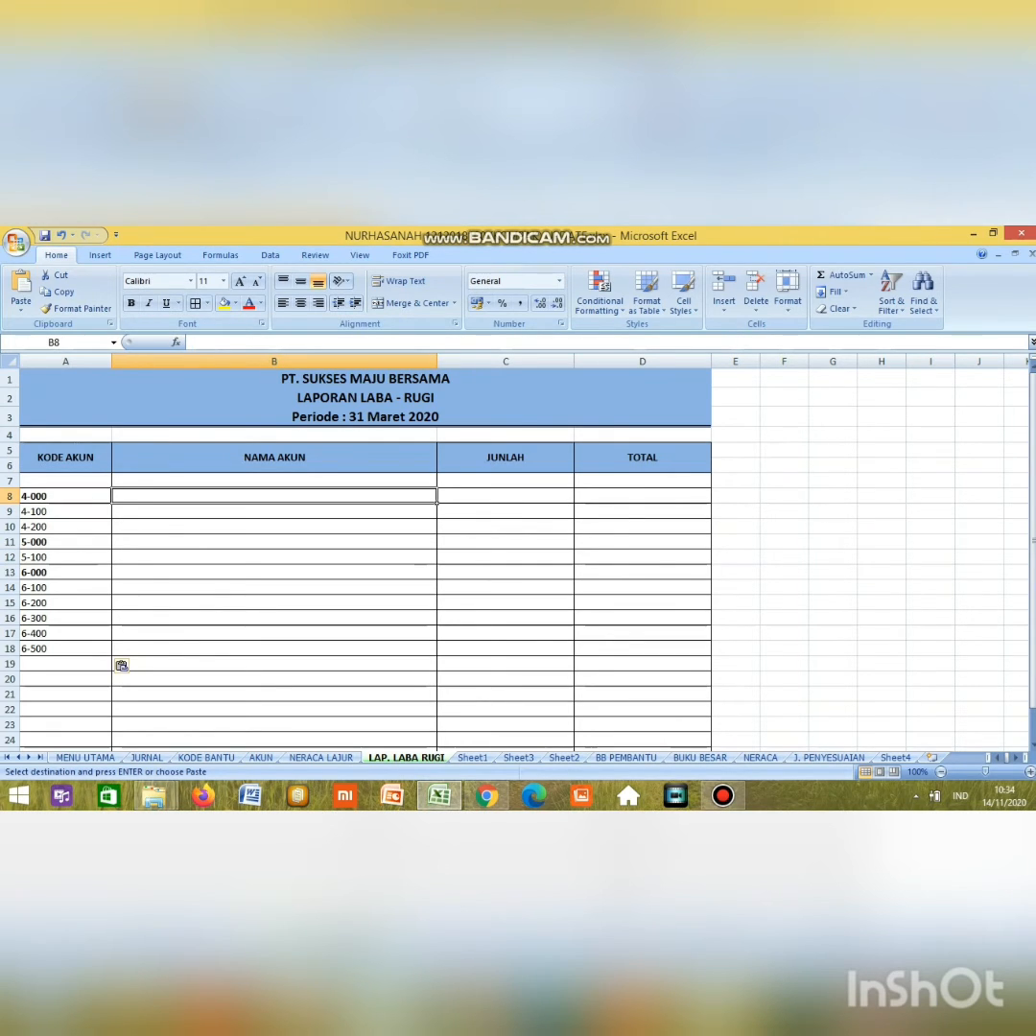
text(=VLOO)
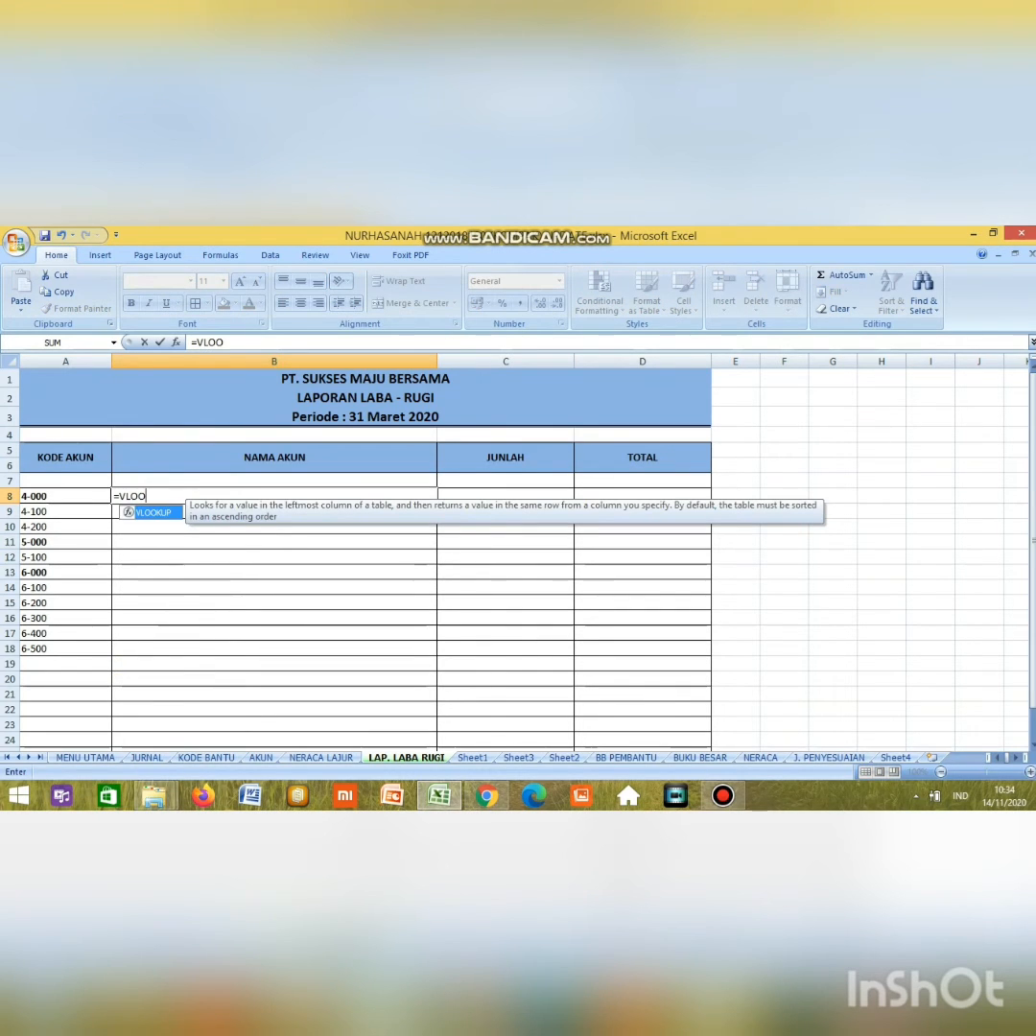
key(Tab)
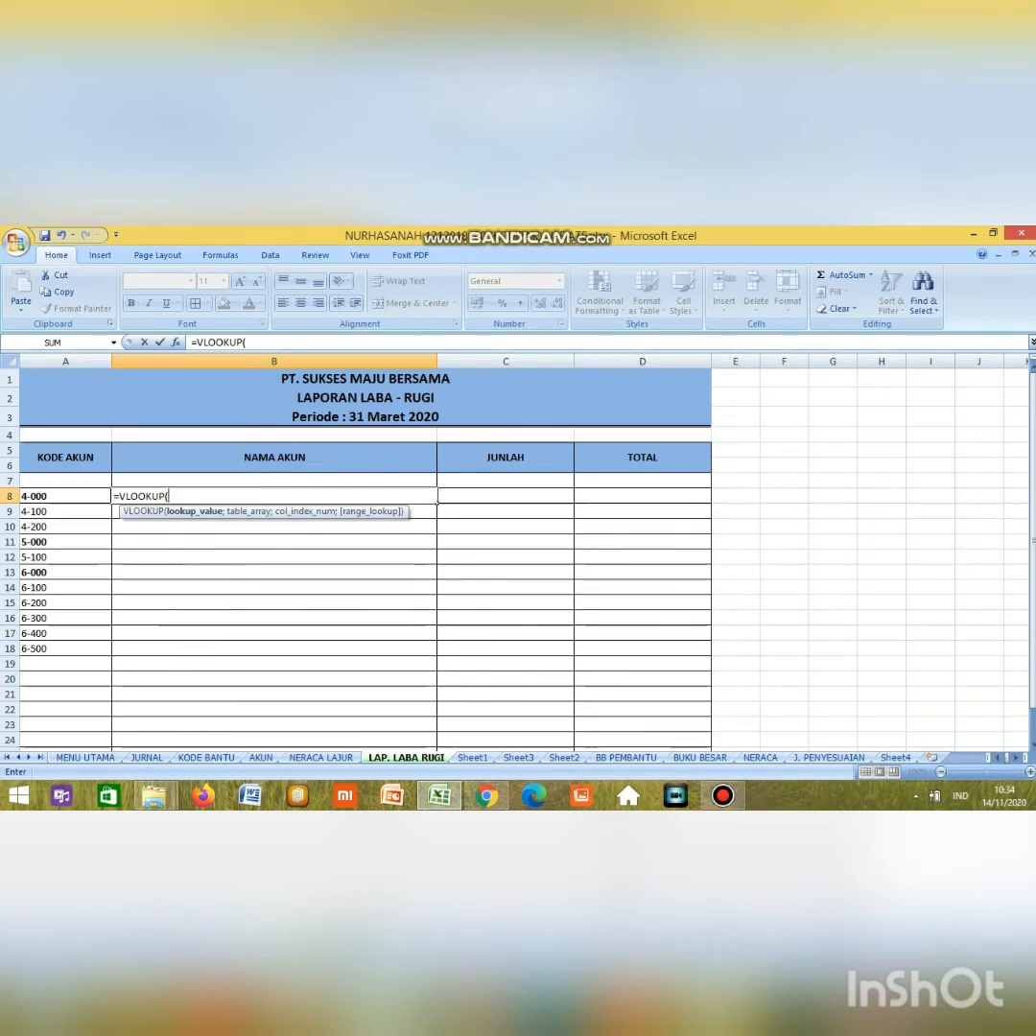
click(65, 496)
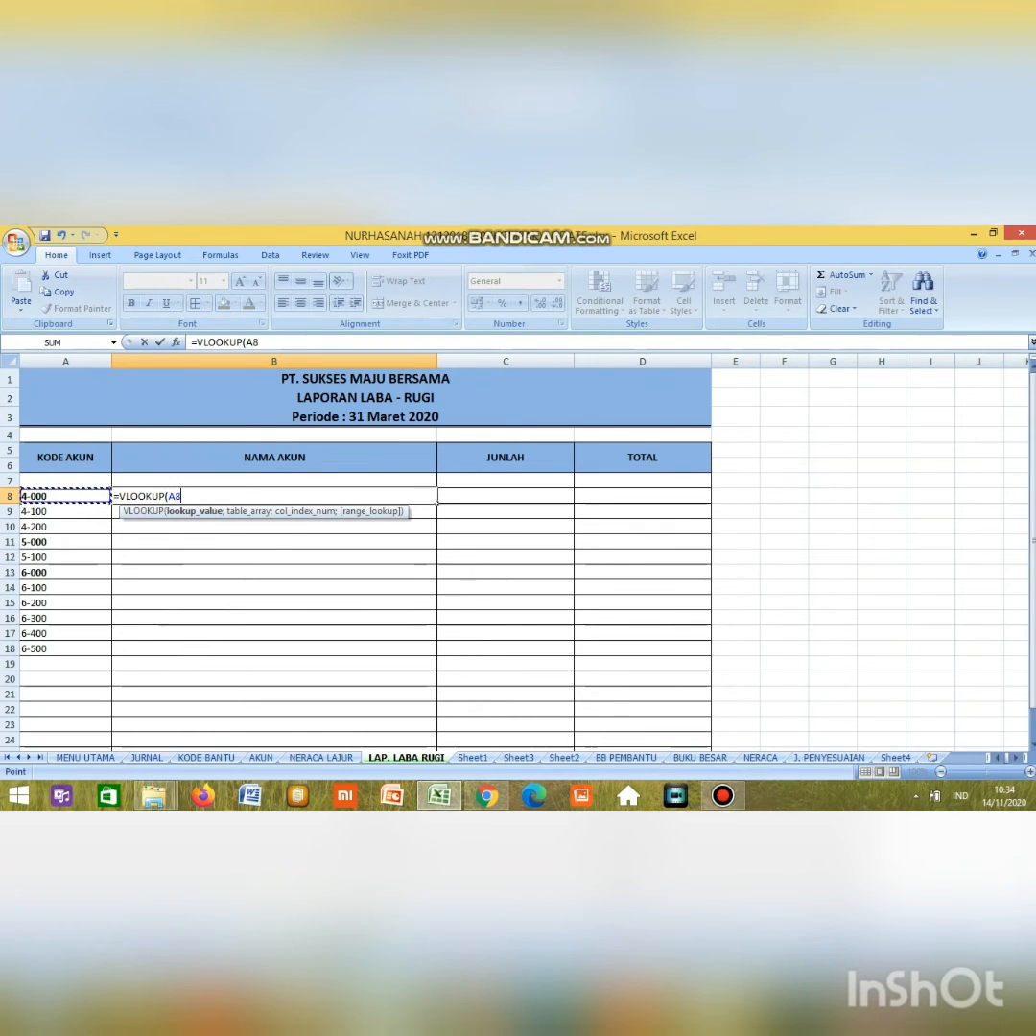
text(;LI)
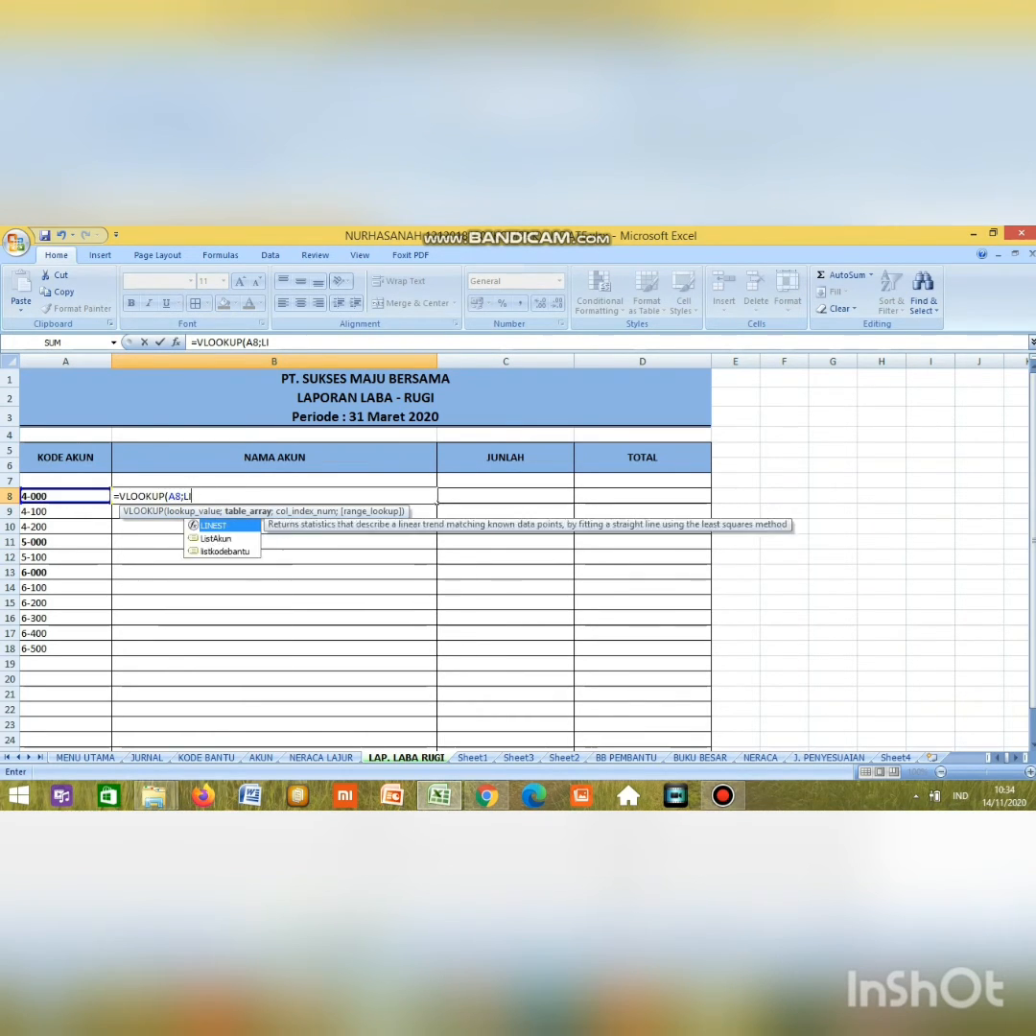
text(ST)
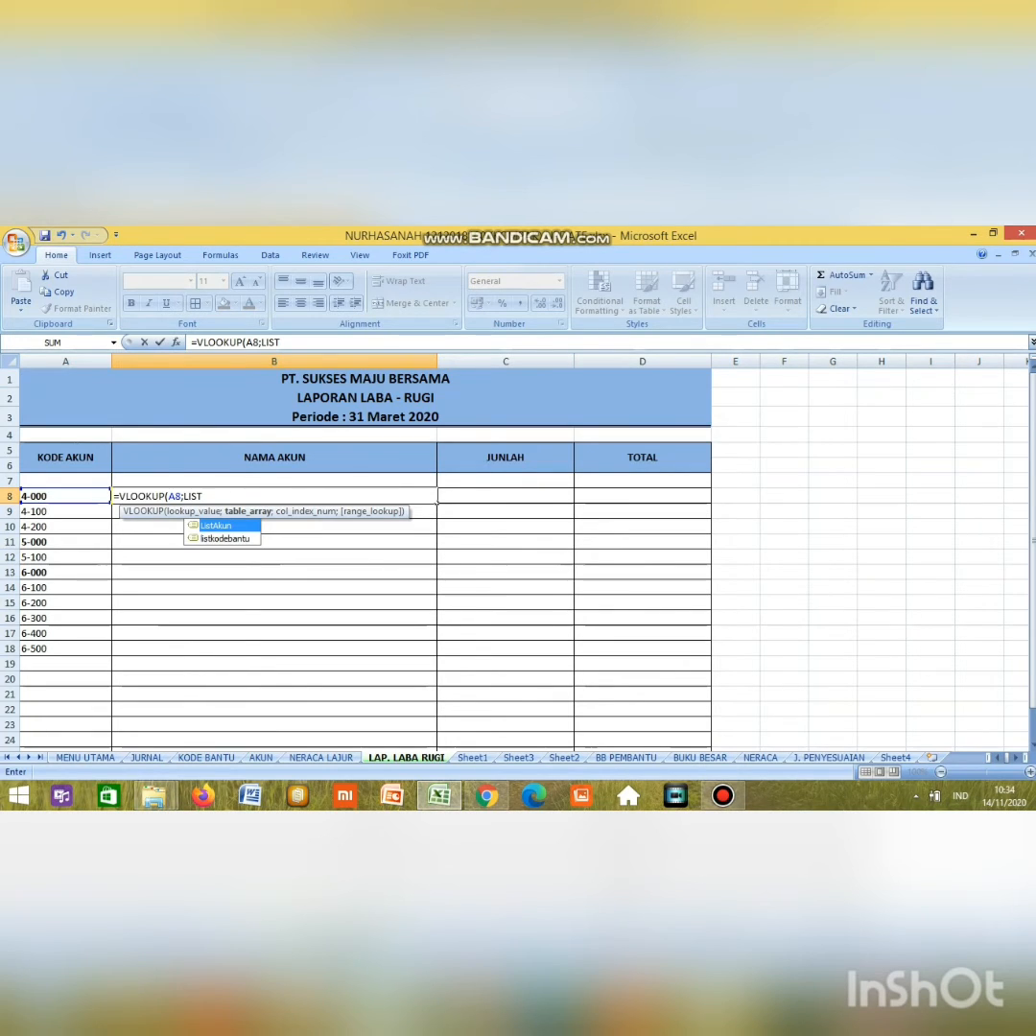
key(Tab)
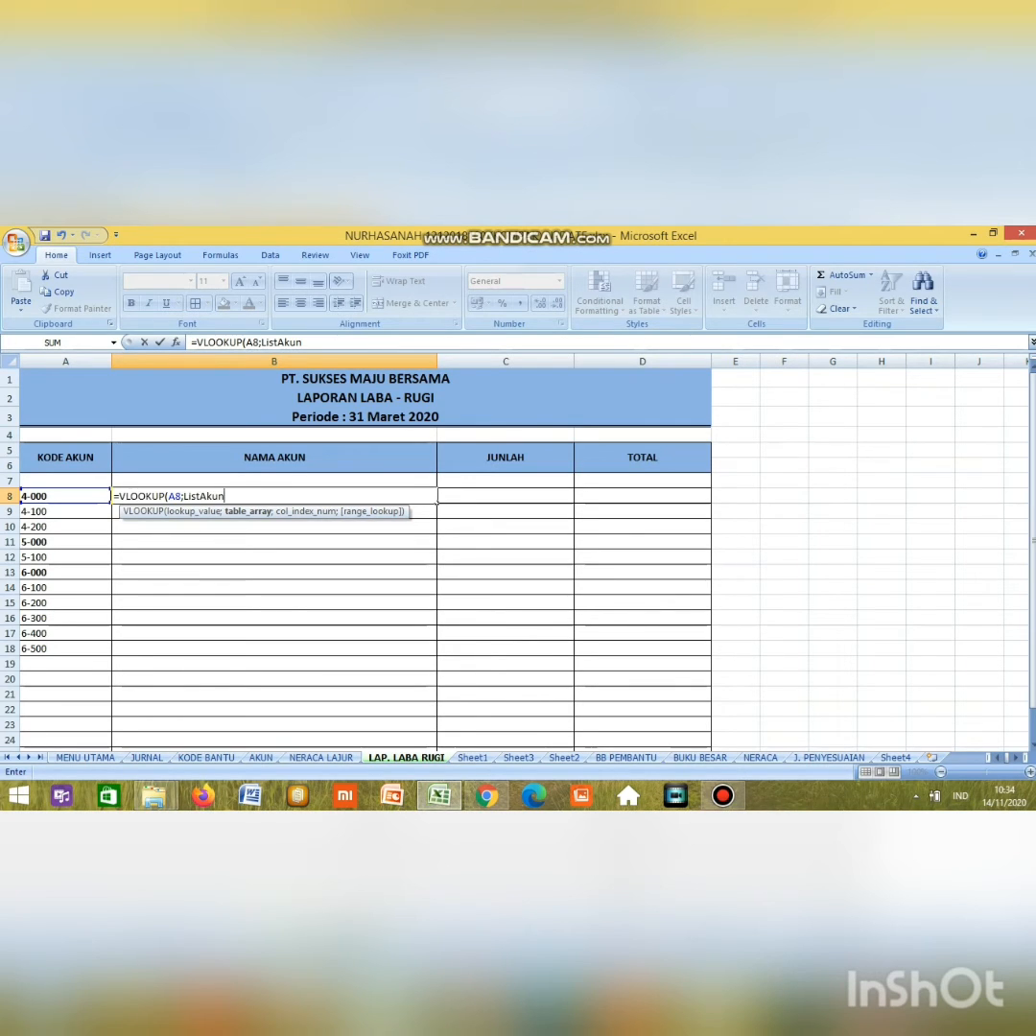
text(;)
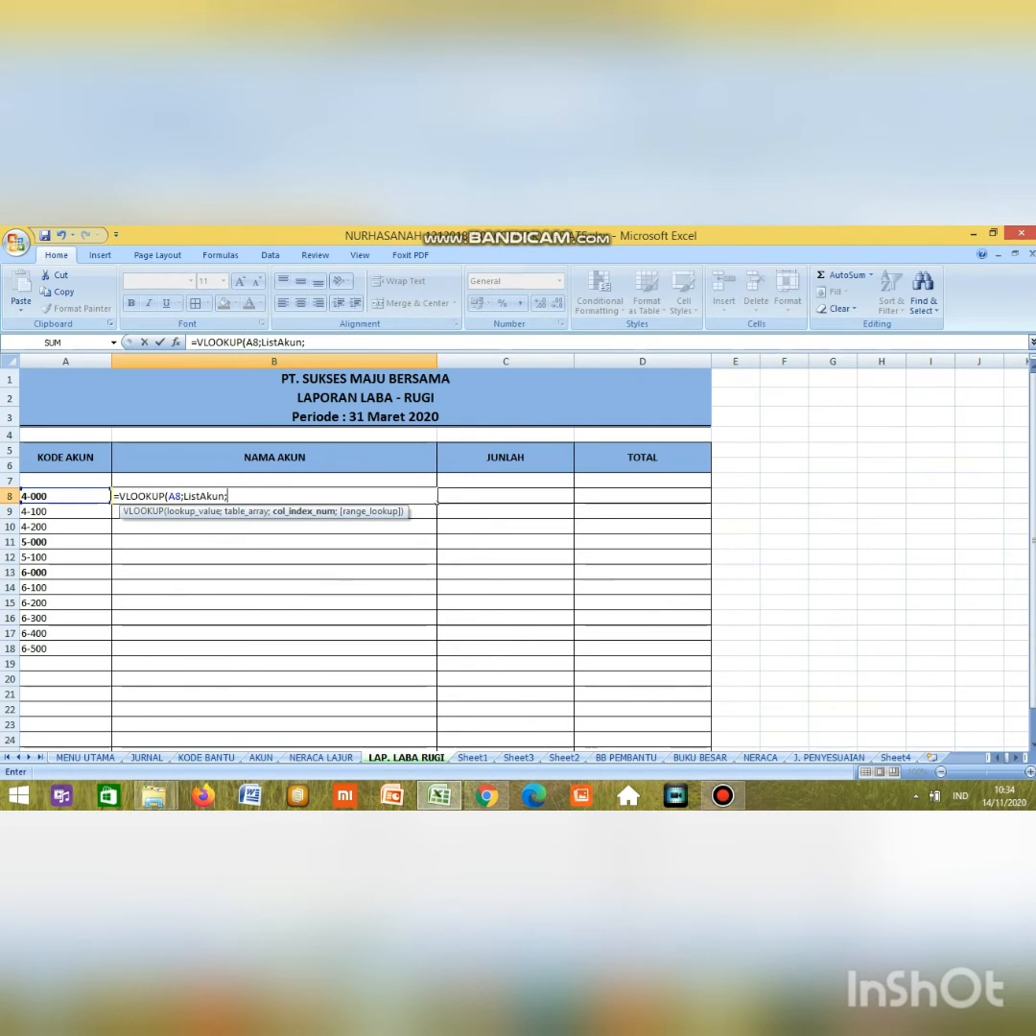
text(2;)
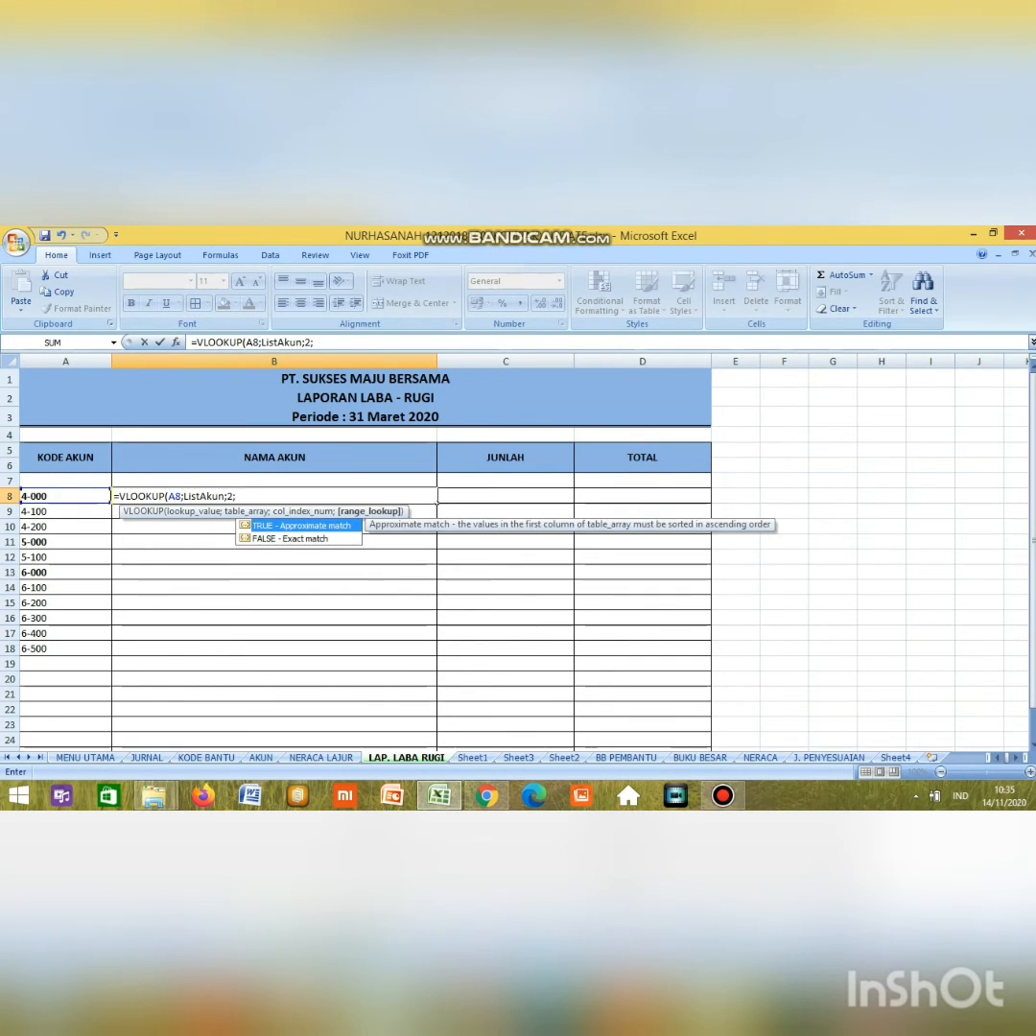
key(Down)
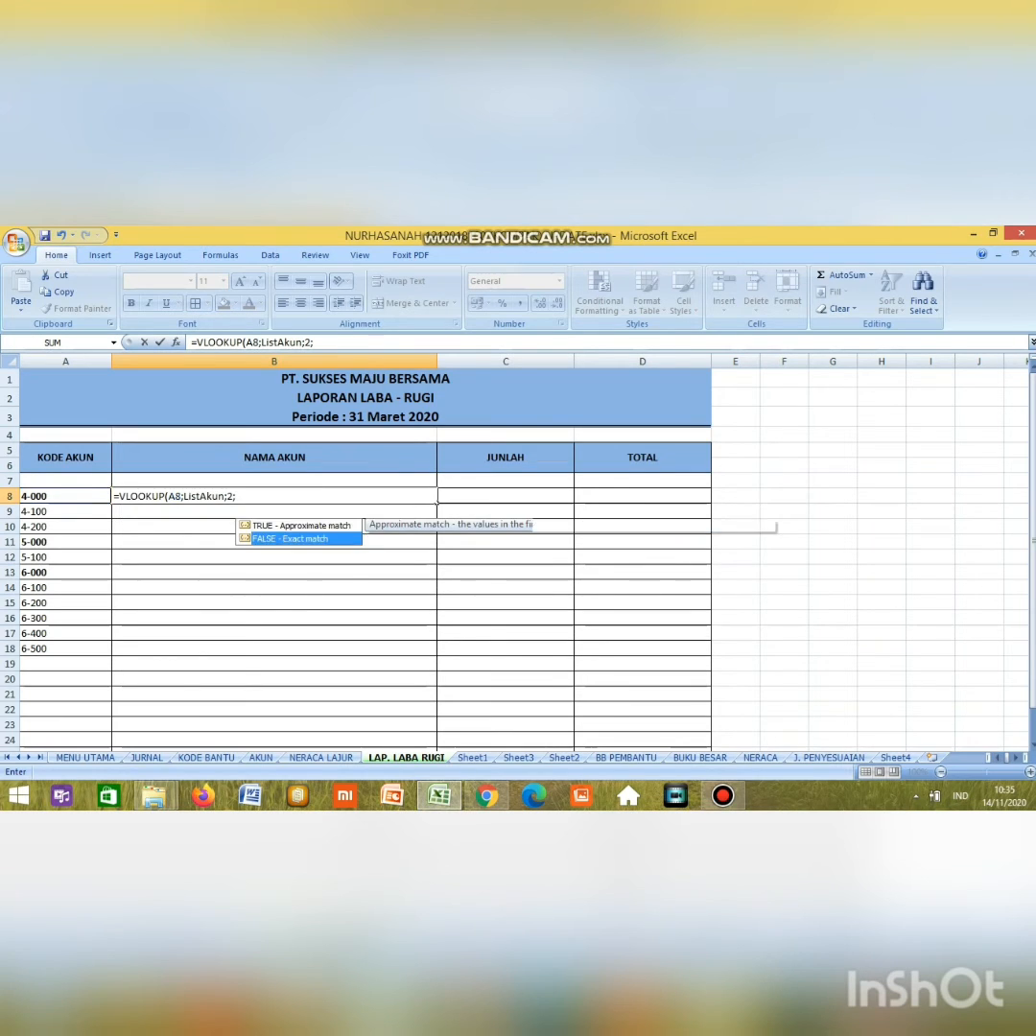
key(Tab)
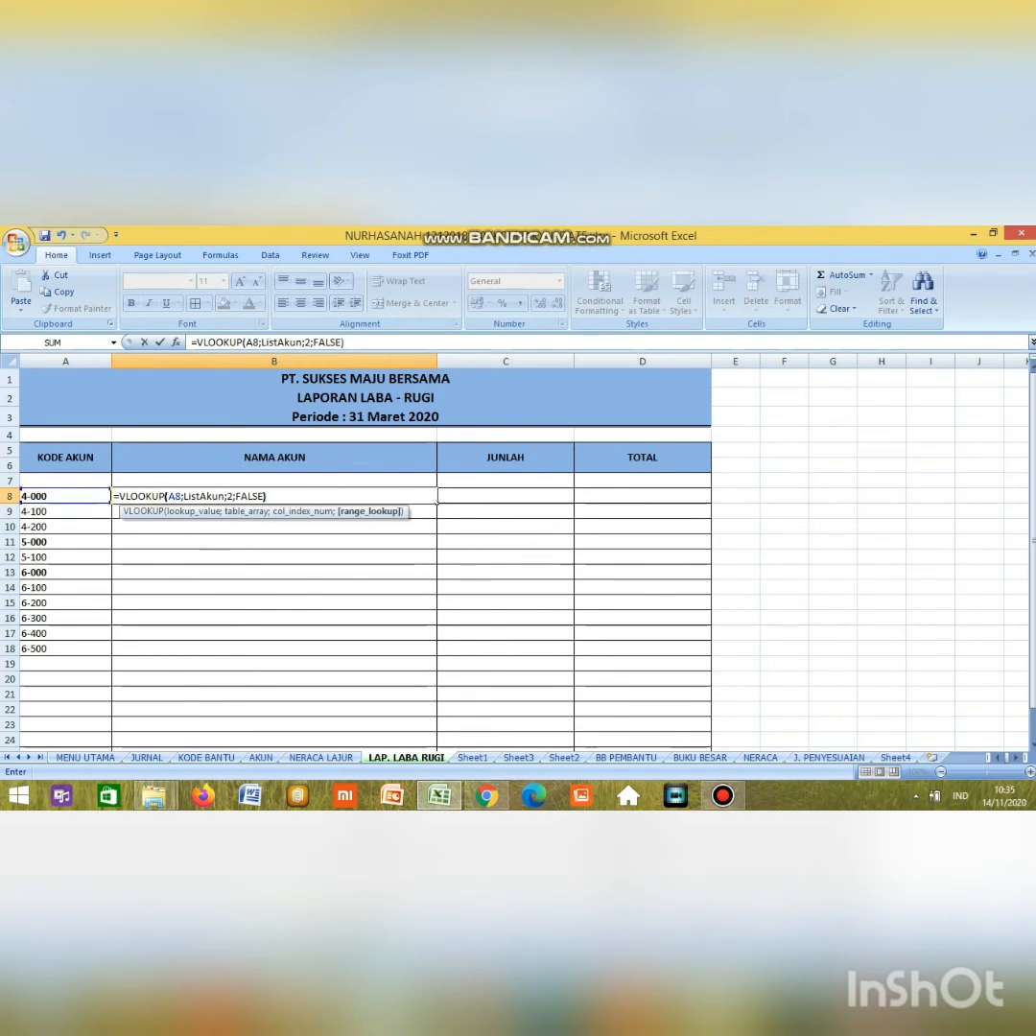
key(Return)
click(274, 496)
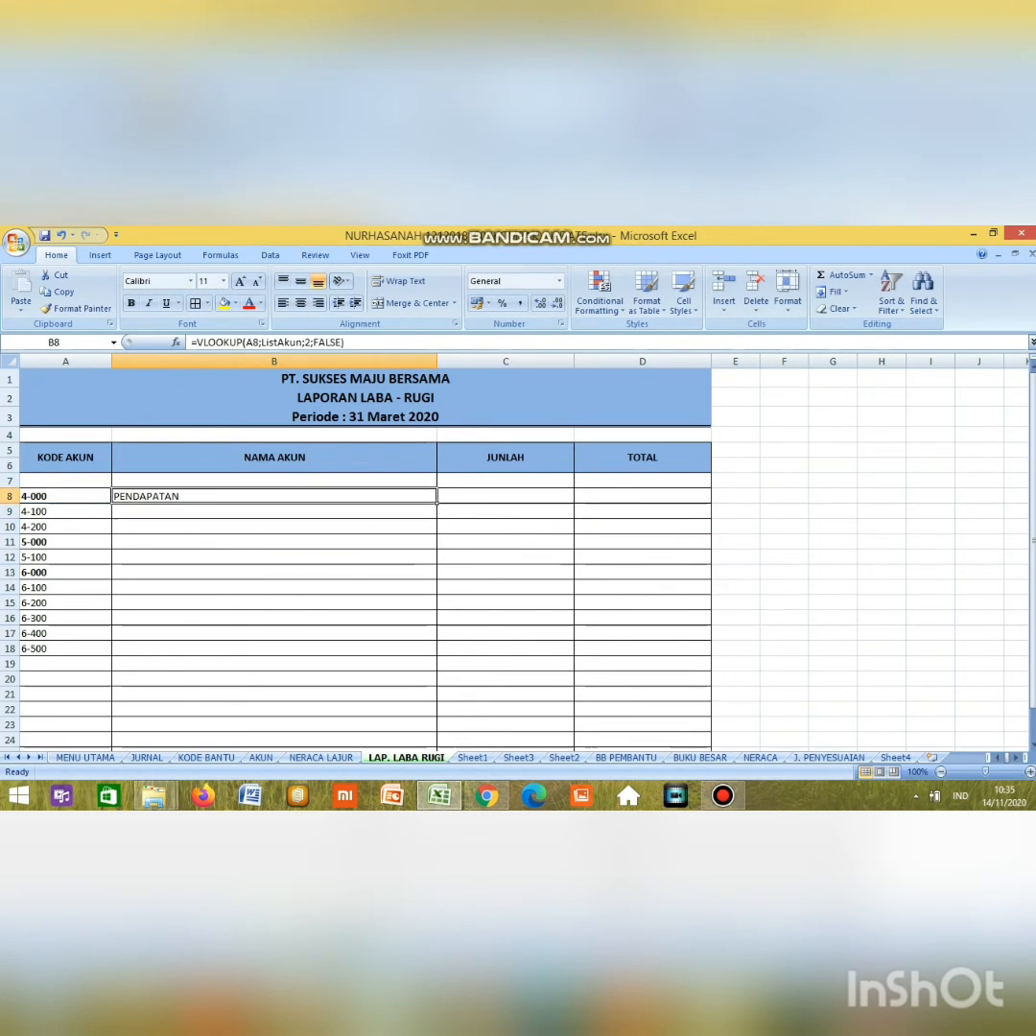
drag(436, 504, 437, 657)
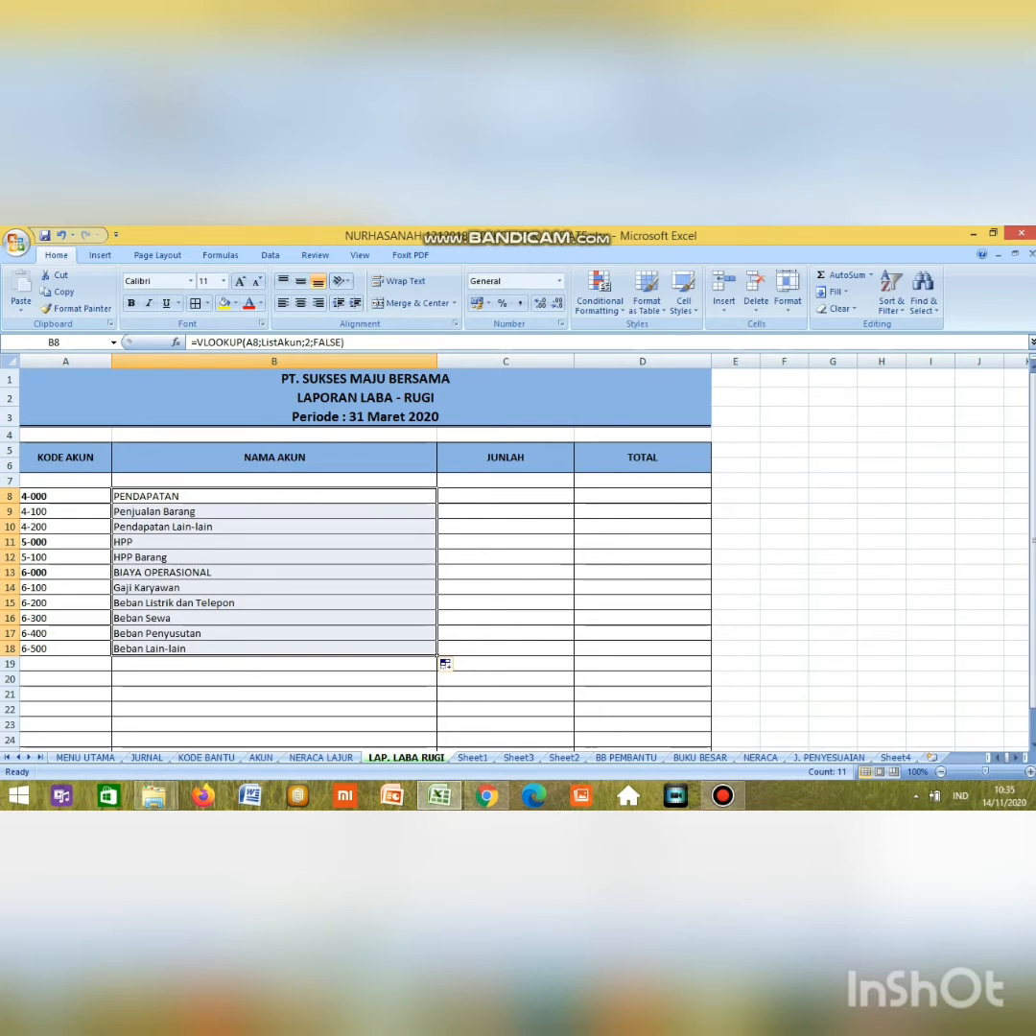
Step: Insert two blank rows above the HPP account, at rows 11 and 12
drag(9, 542, 10, 558)
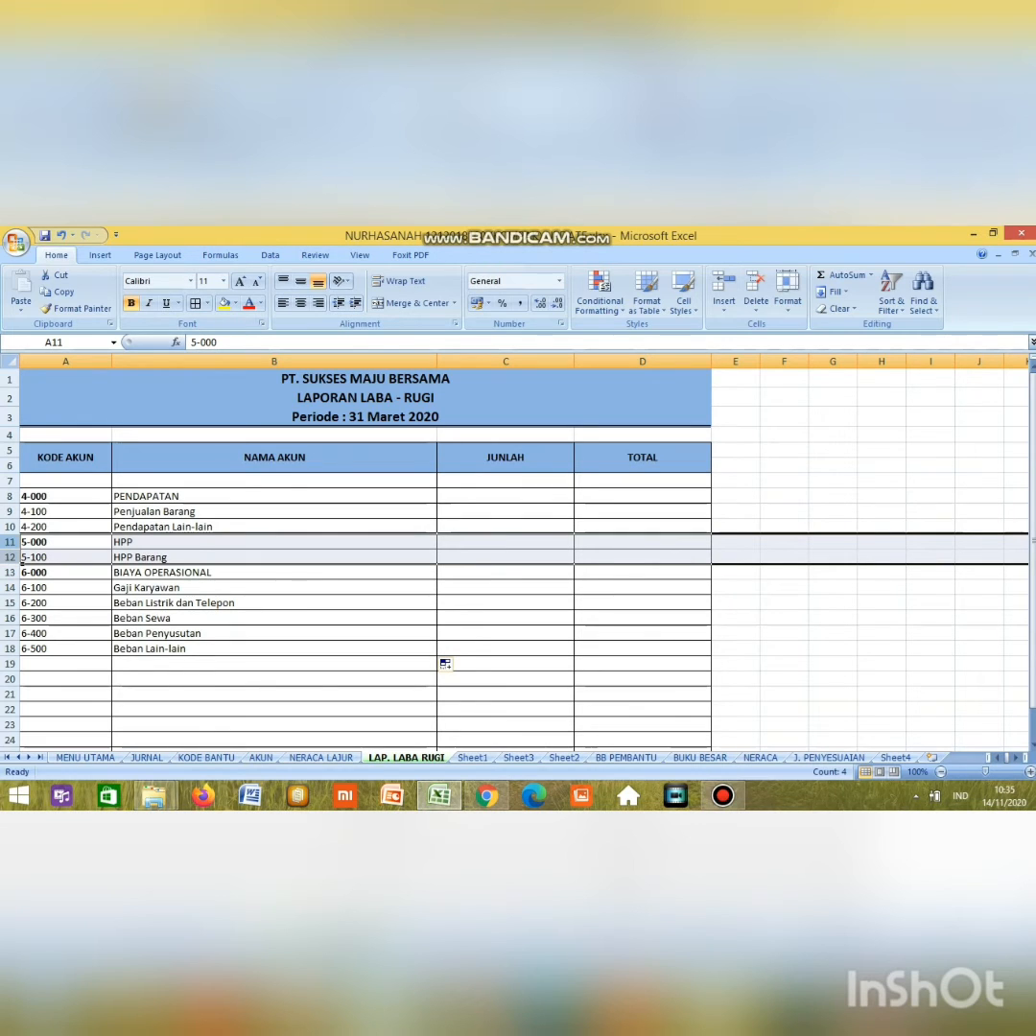
right_click(10, 558)
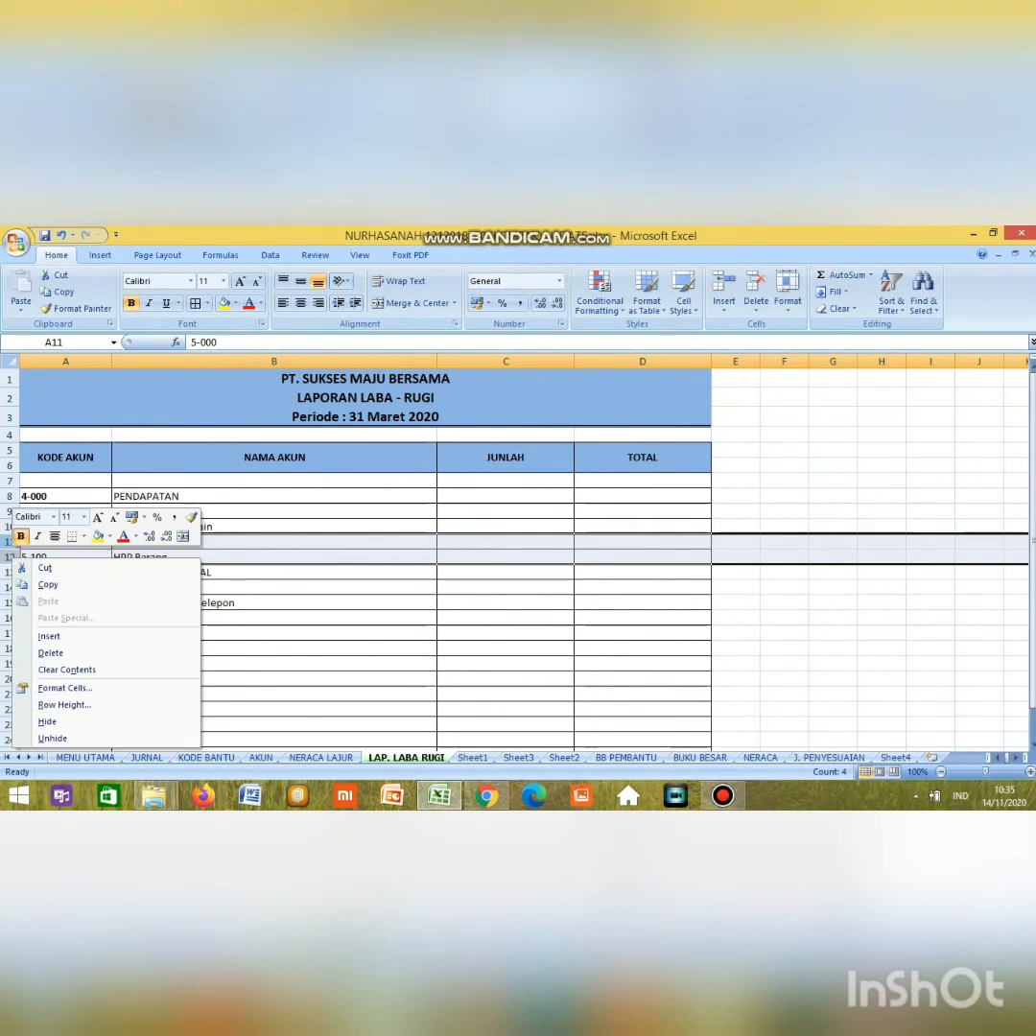
click(49, 636)
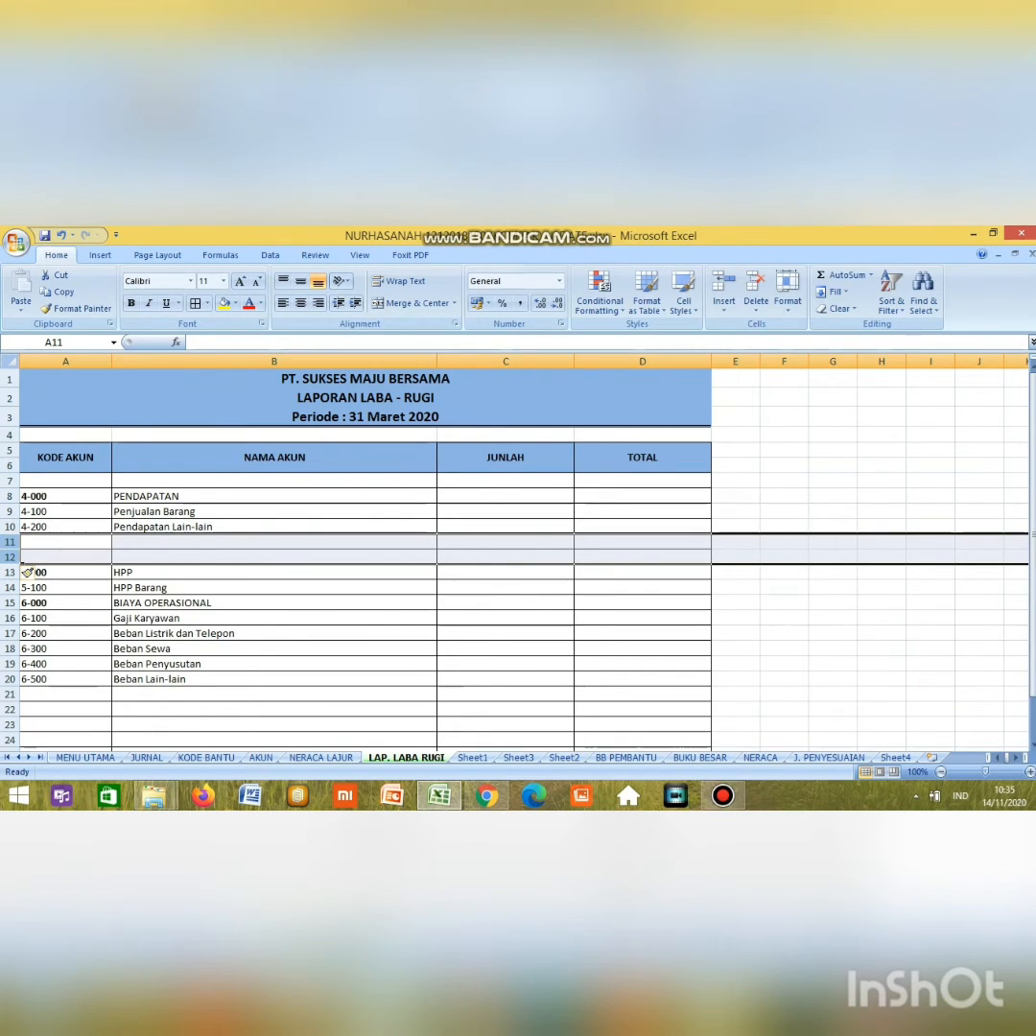
Step: Insert two blank rows above the BIAYA OPERASIONAL account, at rows 15 and 16
drag(10, 602, 10, 619)
right_click(9, 621)
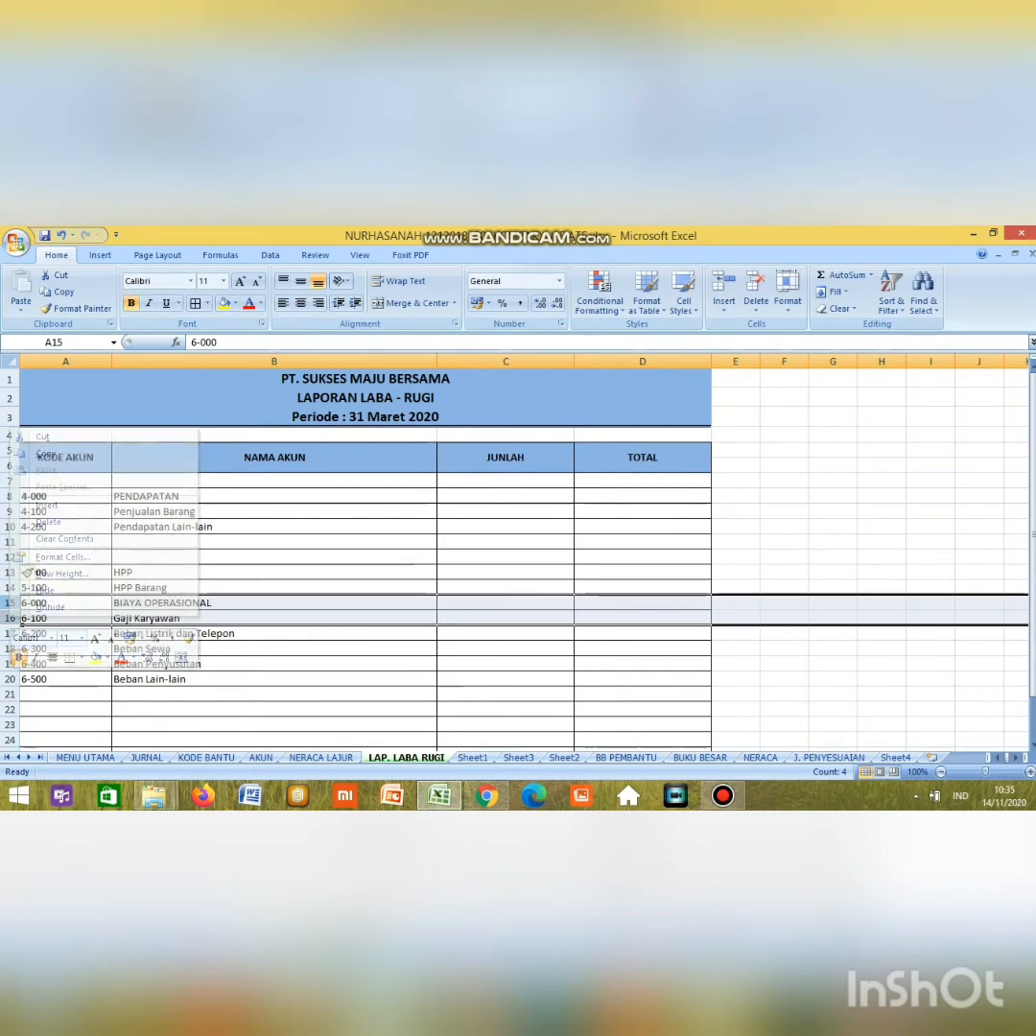
click(48, 507)
right_click(8, 621)
click(48, 511)
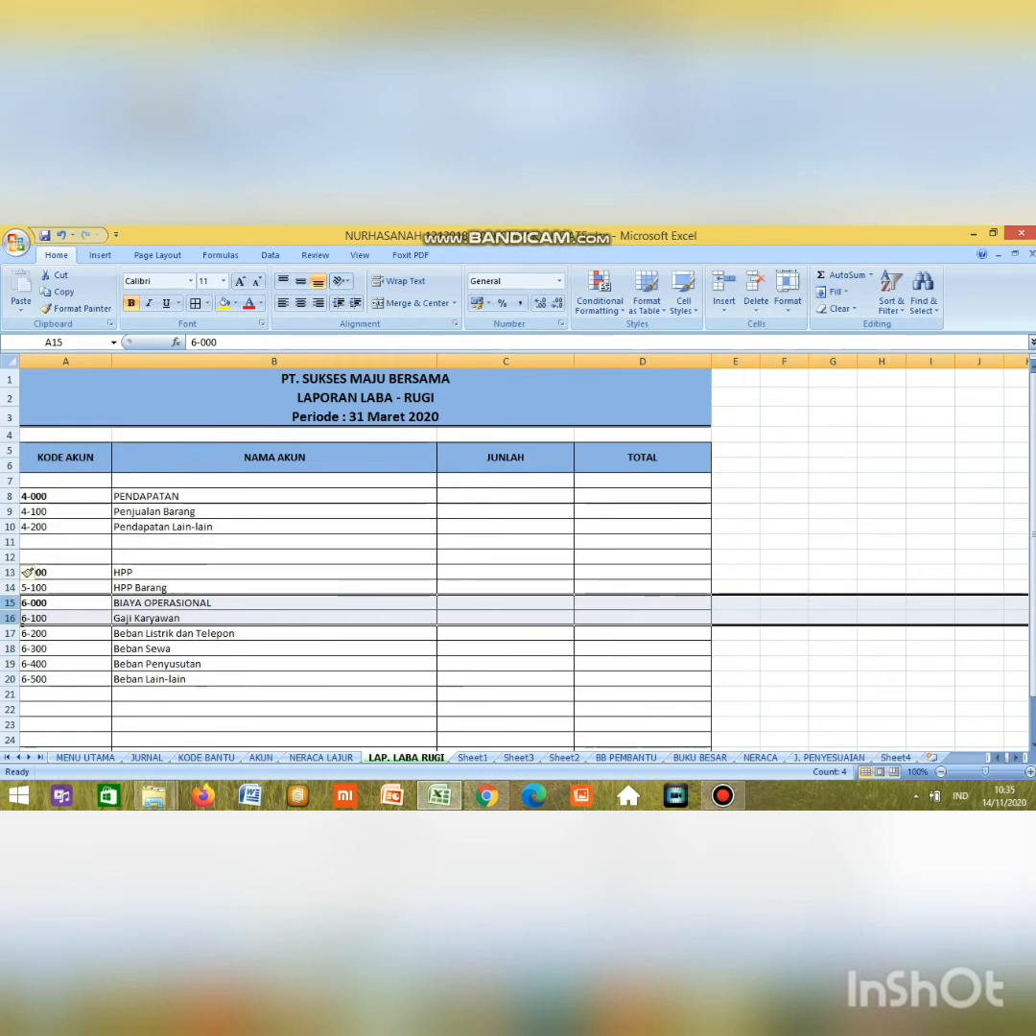
right_click(9, 622)
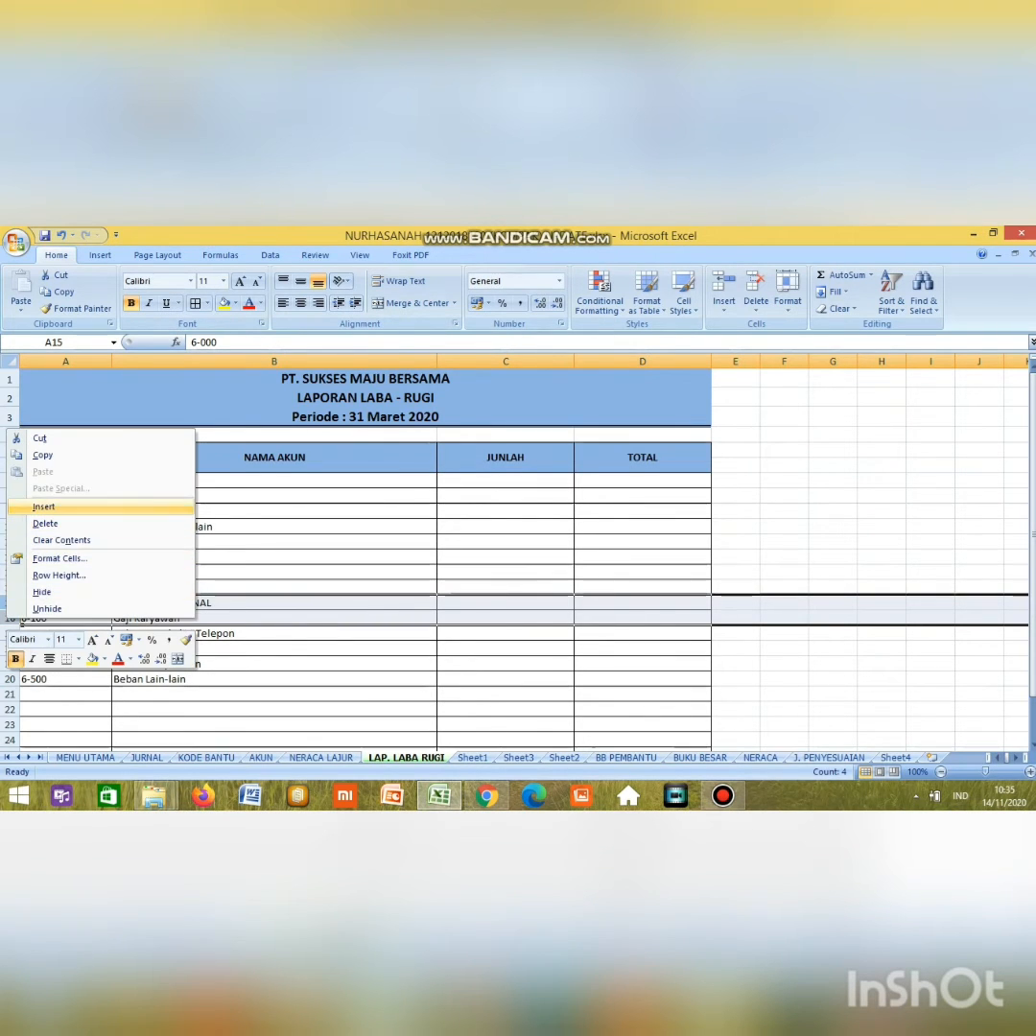
click(48, 506)
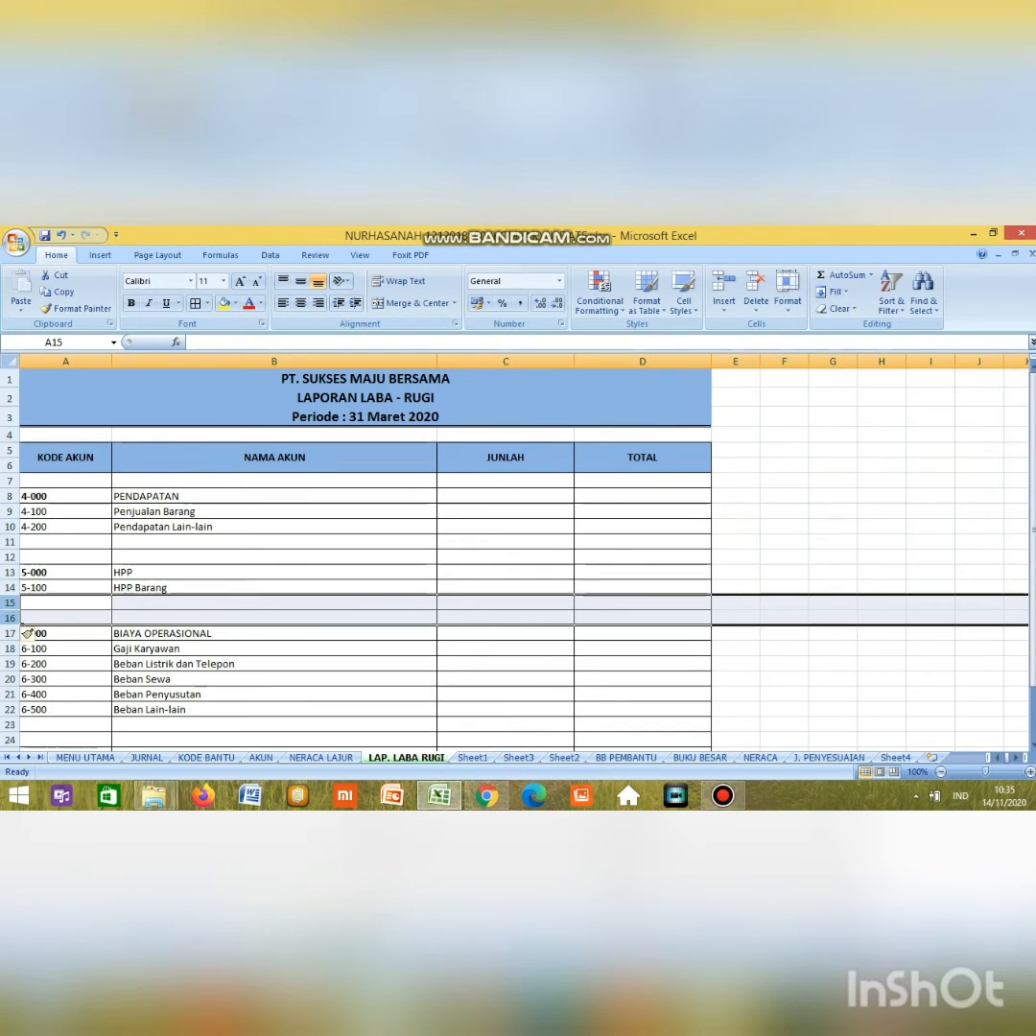
Step: Enter the label JUMLAH PENDAPATAN in B11, below the Pendapatan Lain-lain account
click(275, 542)
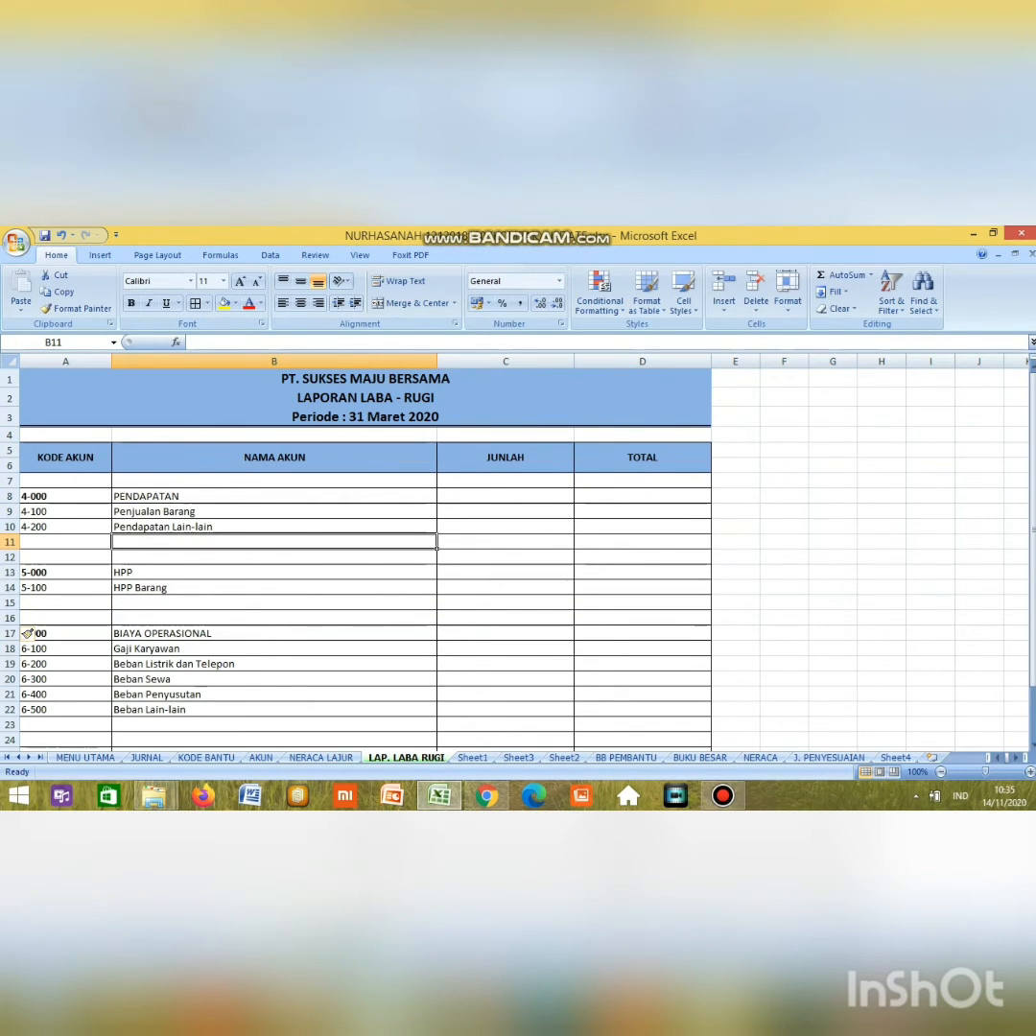
text(J)
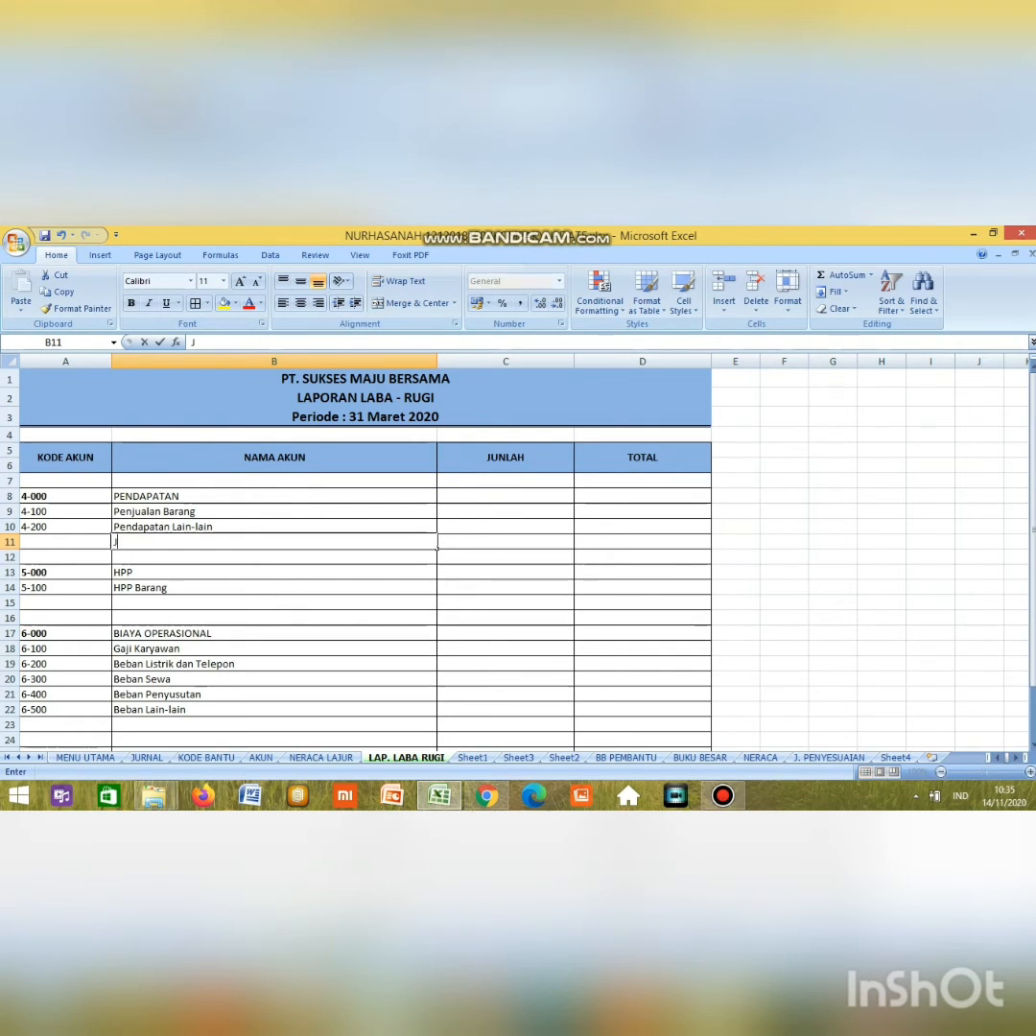
text(UMLAH )
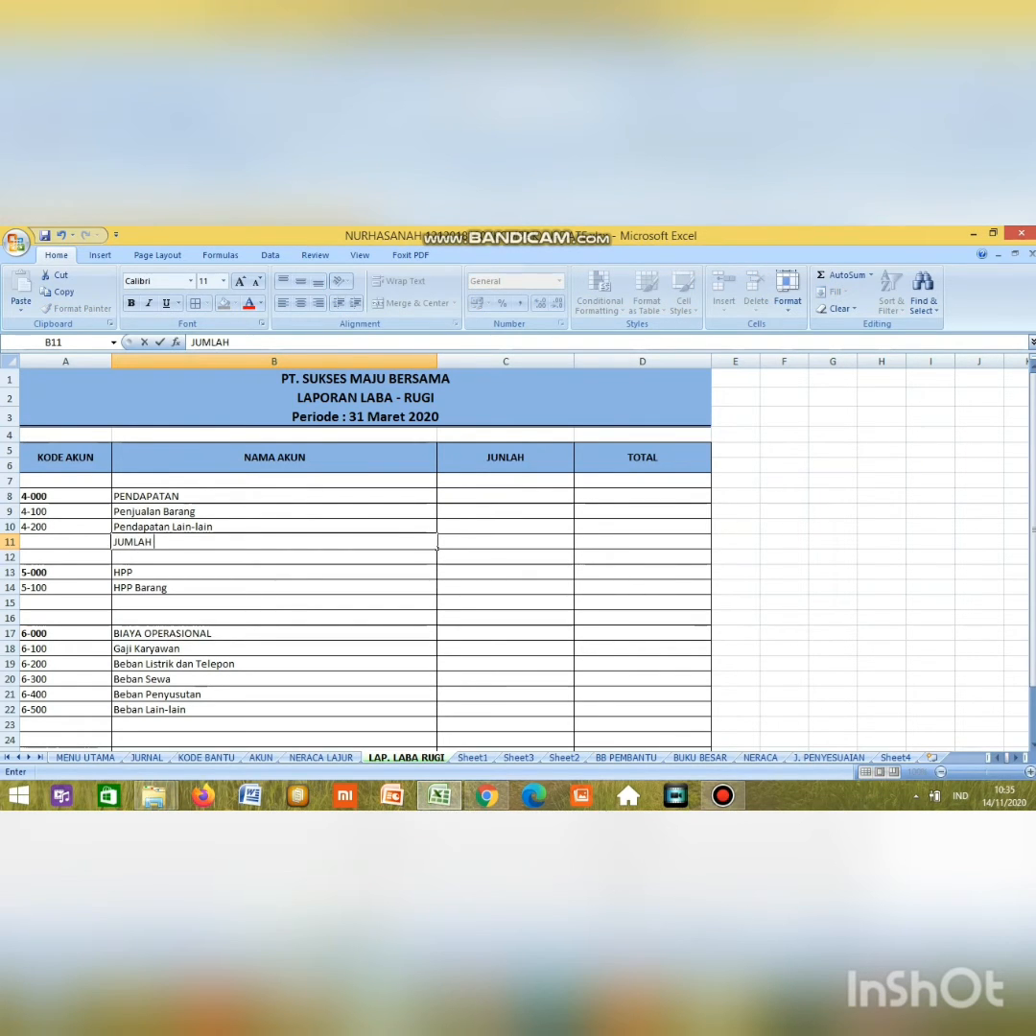
text(PENDAPATAN)
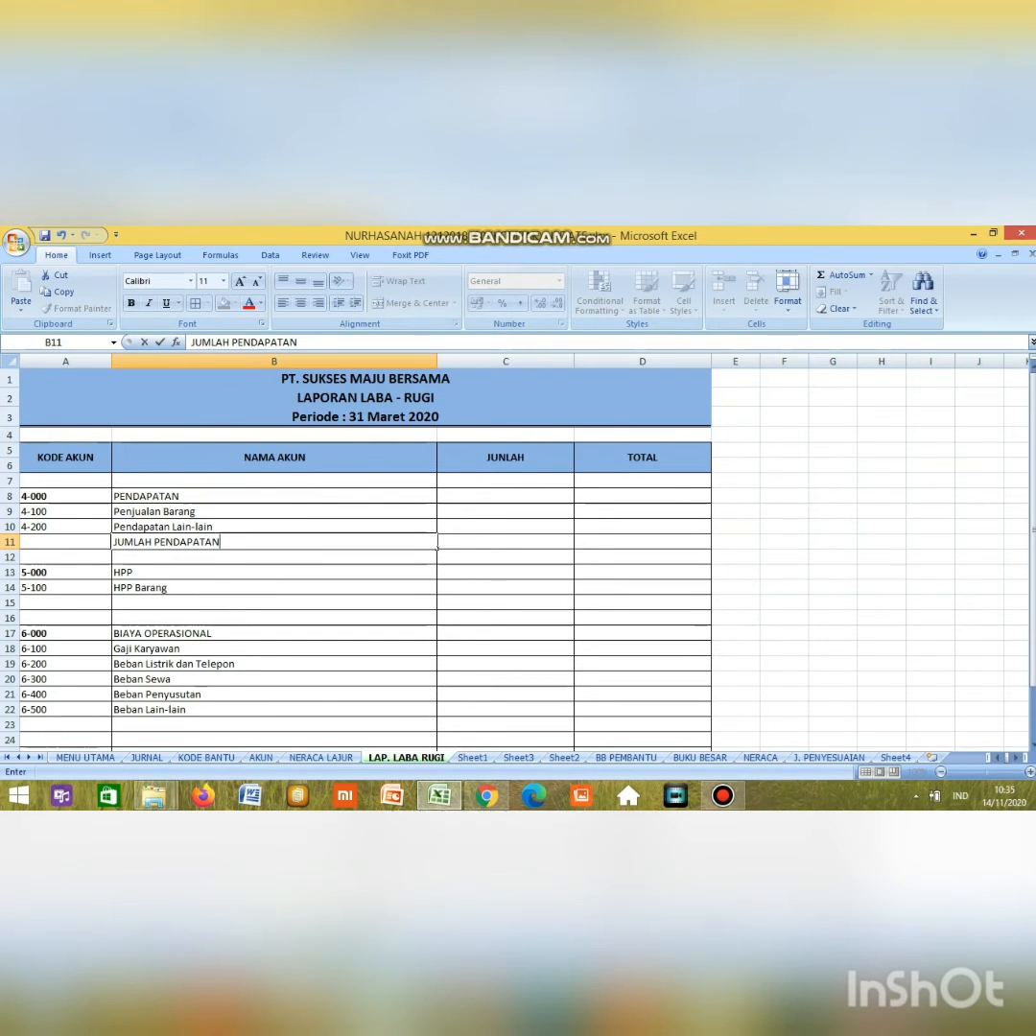
Step: Enter the label JUMLAH HARGA POKOK PENJUALAN in B15, below the HPP Barang account
click(275, 602)
text(JUMLAH)
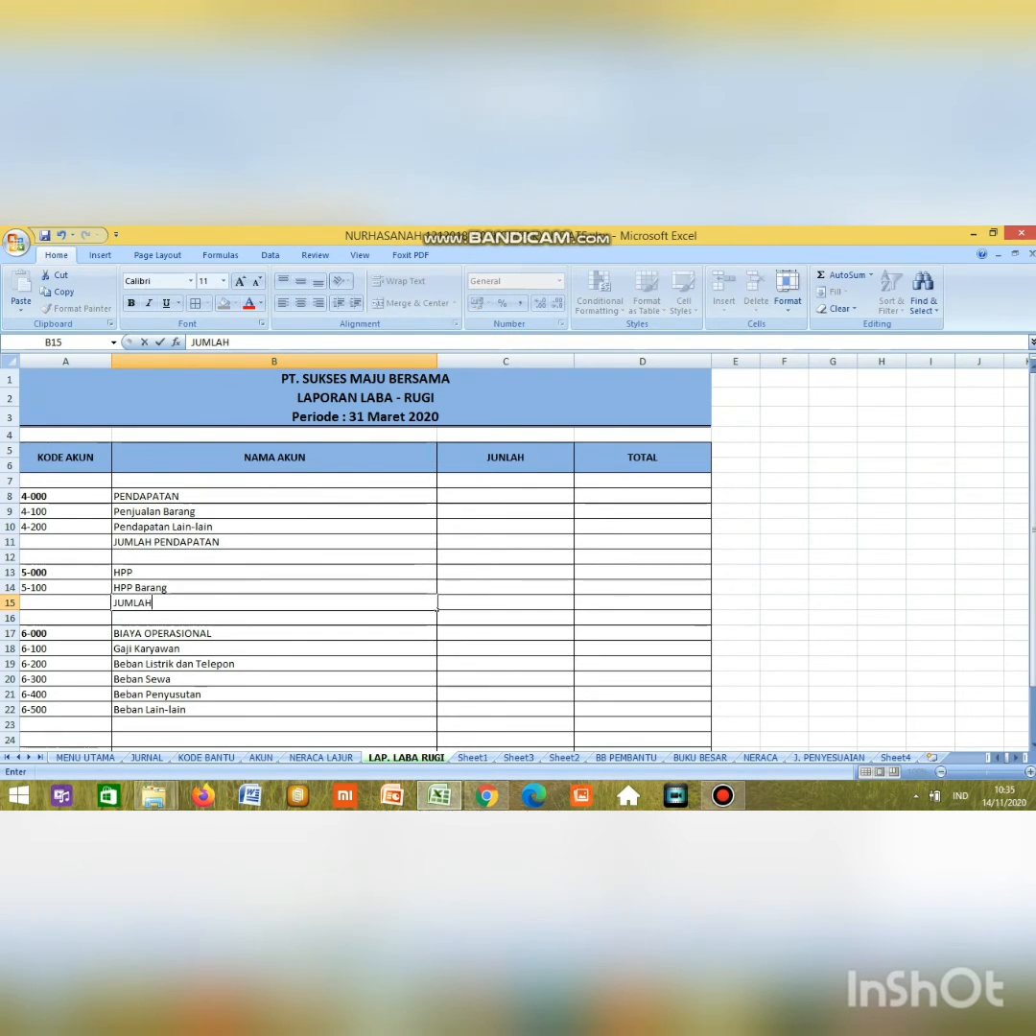
text( HAR)
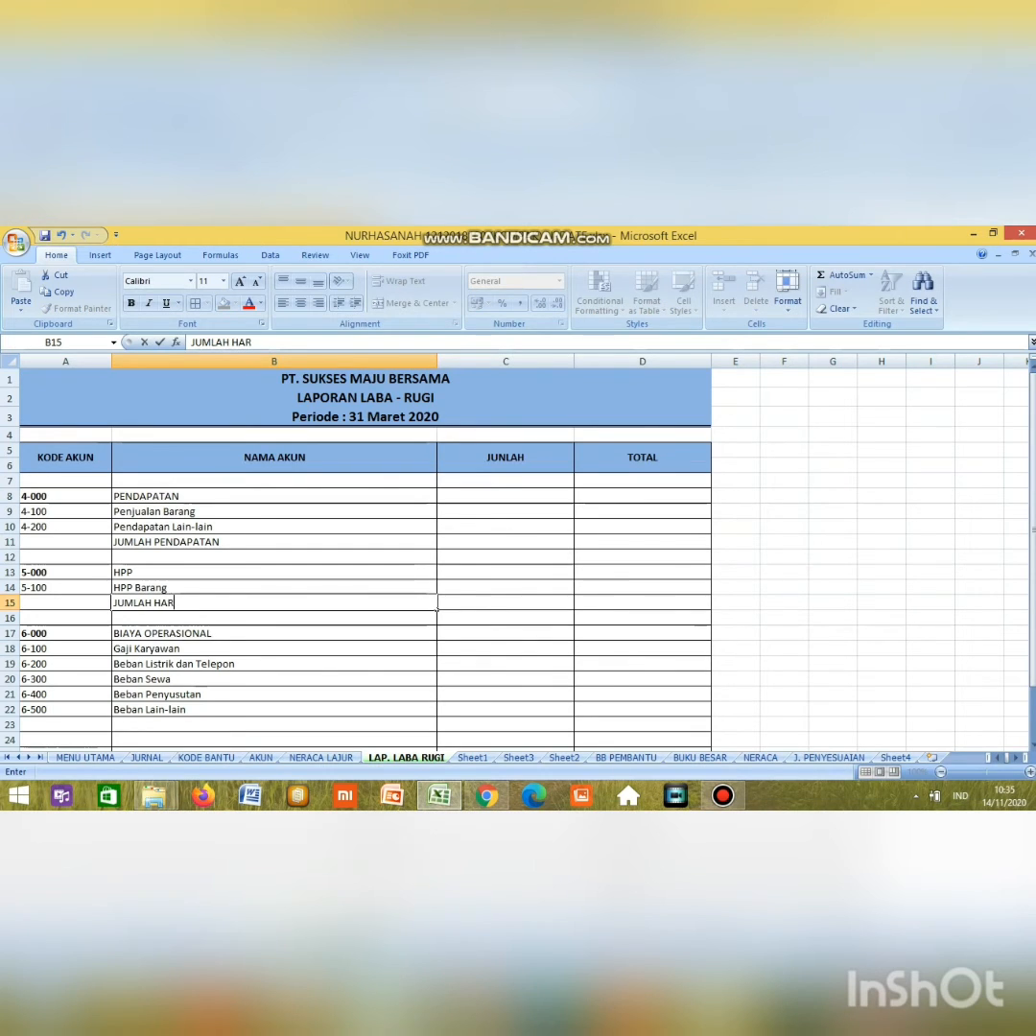
text(GA POKOK P)
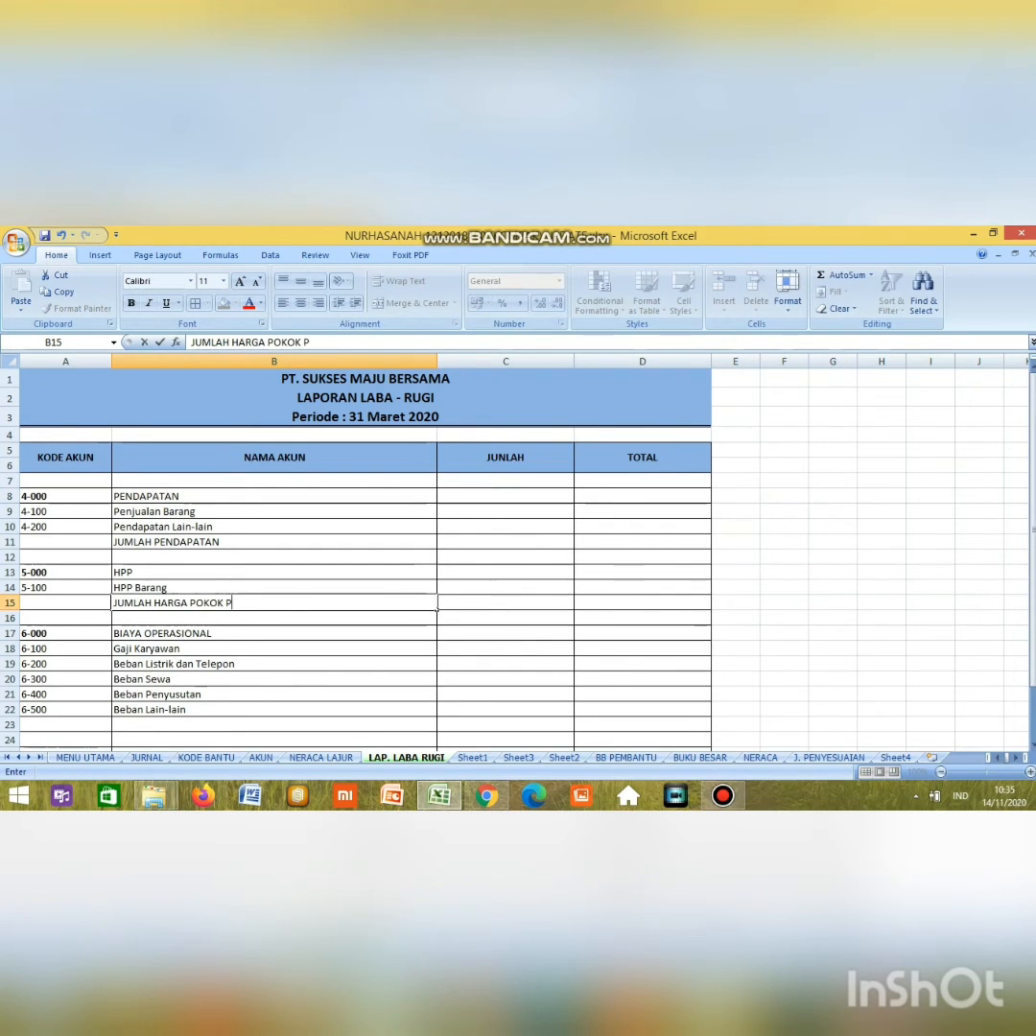
text(ENJUALAN)
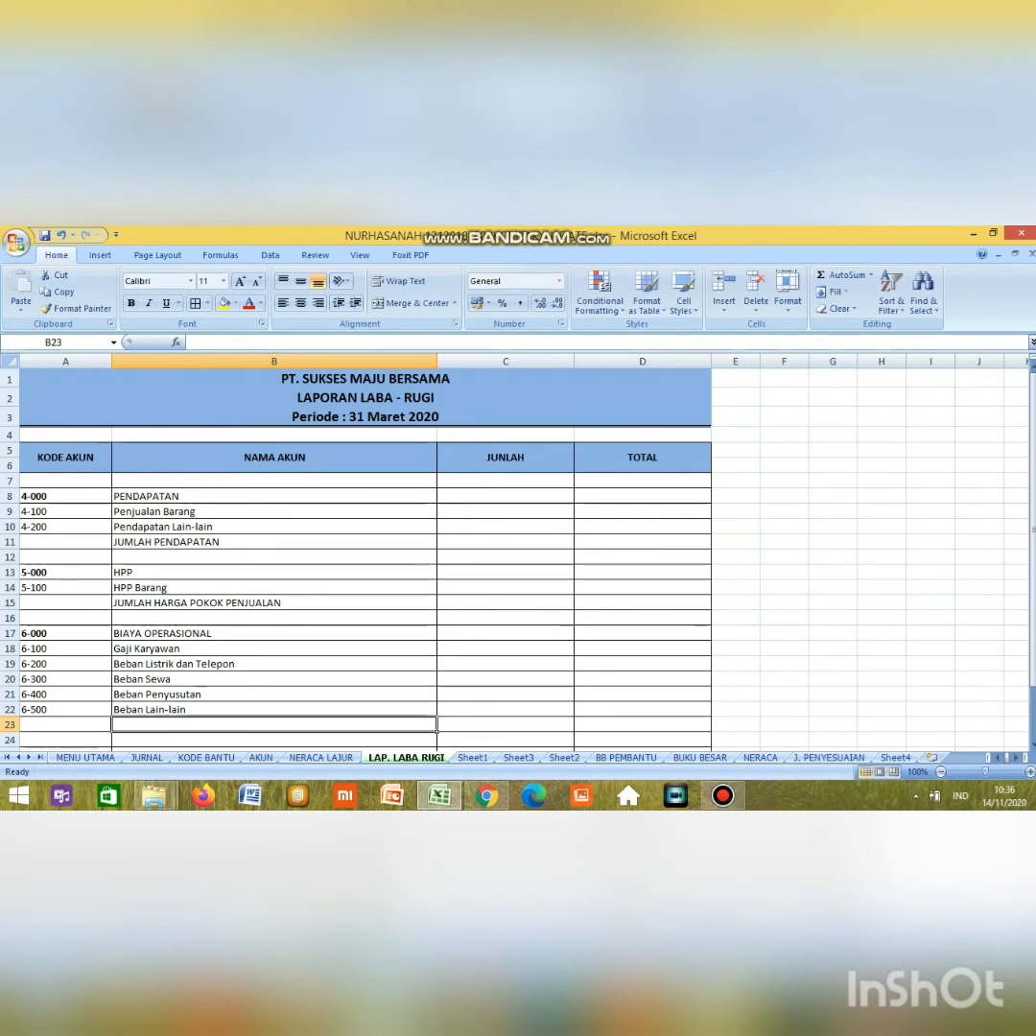
Step: Enter the label JUMLAH BIAYA in B23, below the Beban Lain-lain account
text(JUMA)
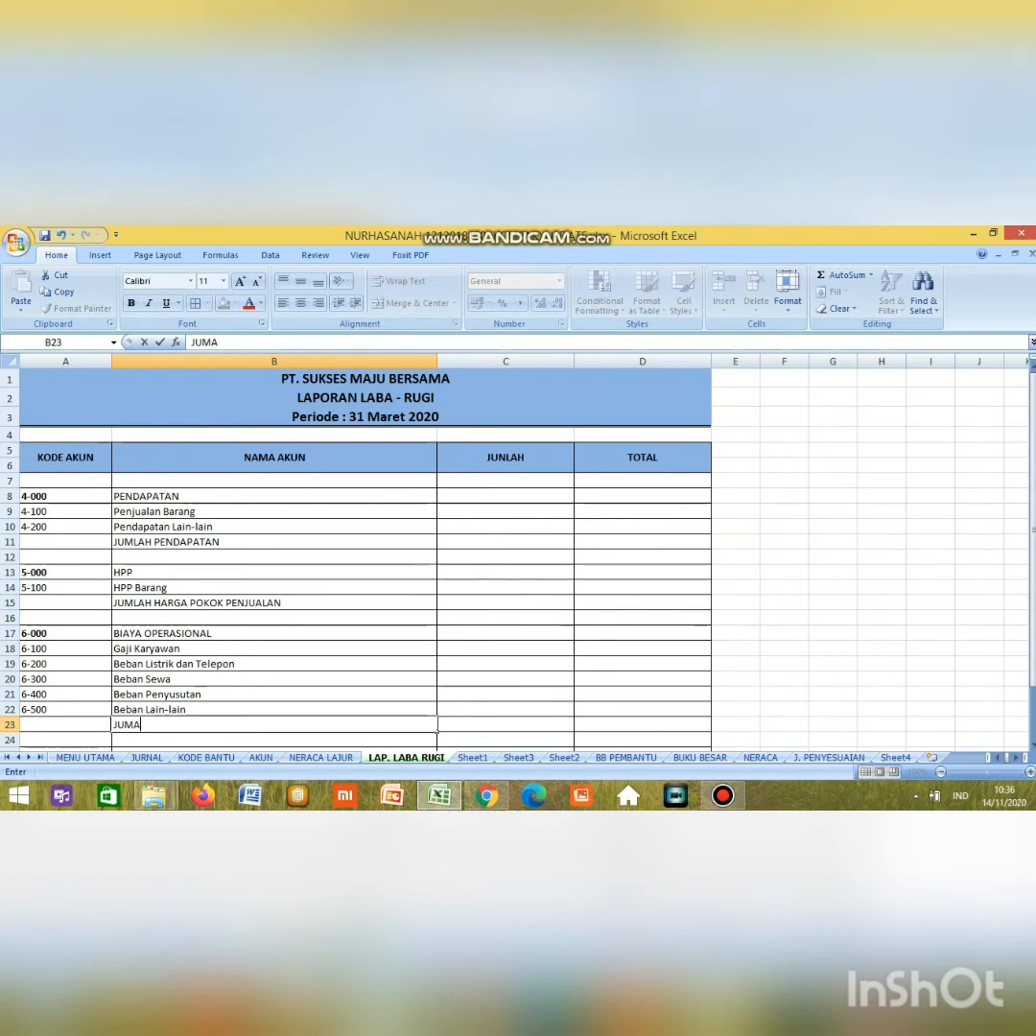
text(LAH)
key(BackSpace)
key(BackSpace)
key(BackSpace)
key(BackSpace)
text(LAH BIAYA)
scroll(437, 729, down, 2)
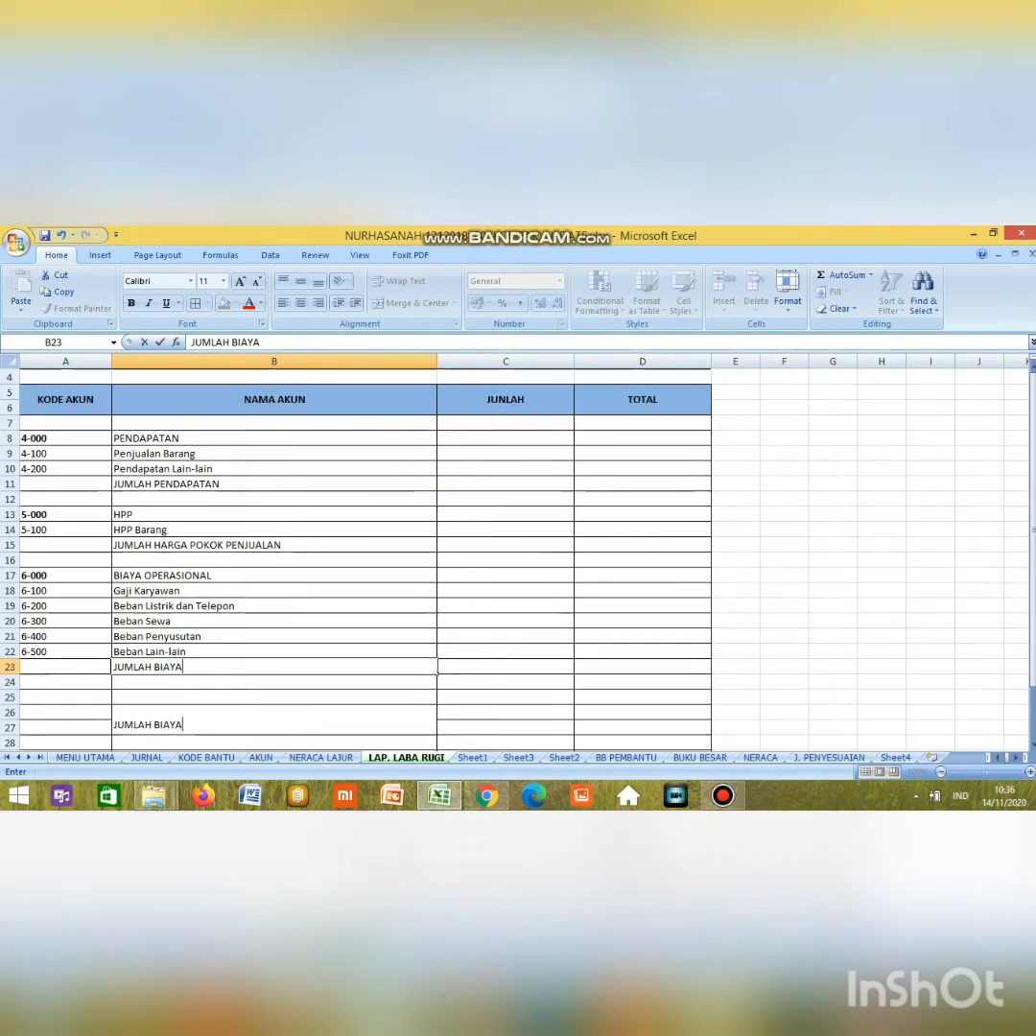
click(570, 638)
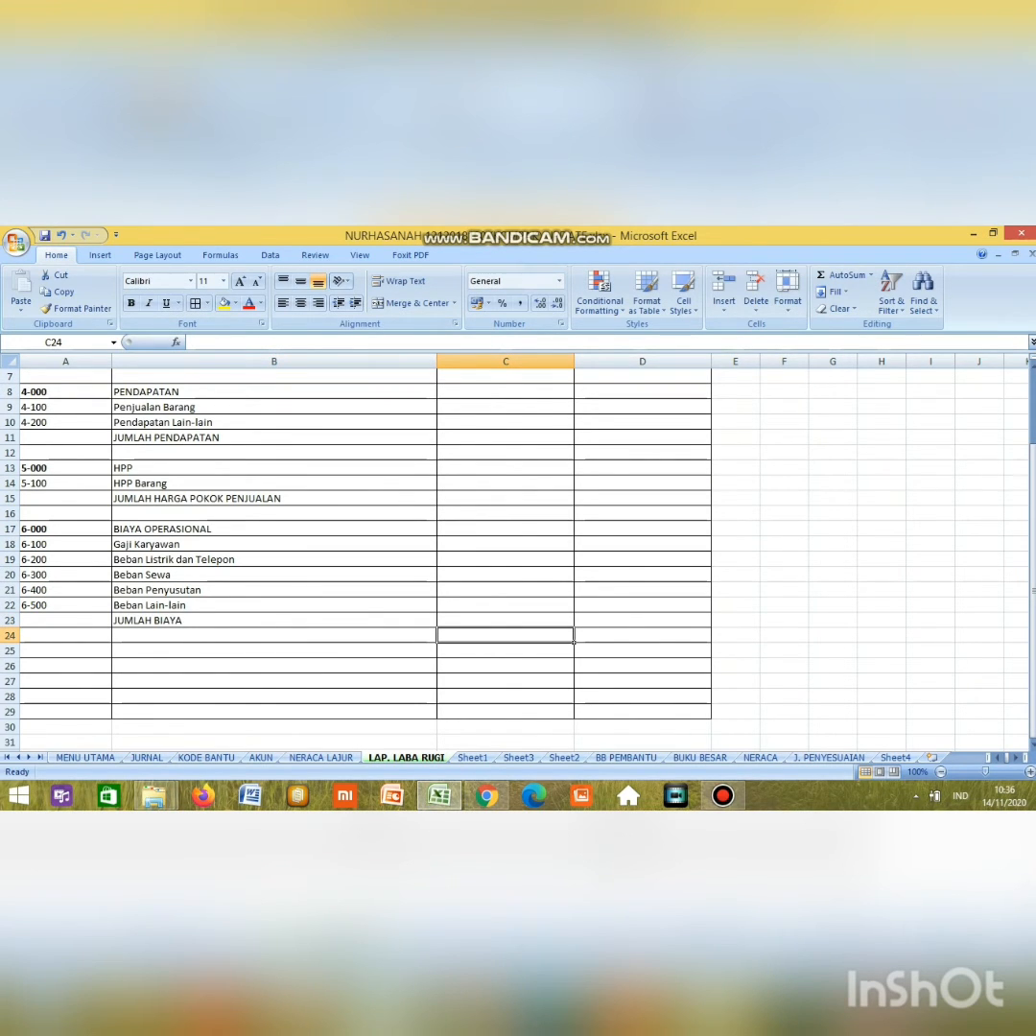
Step: Correct the misspelled column header in C5 to JUMLAH
scroll(364, 556, up, 2)
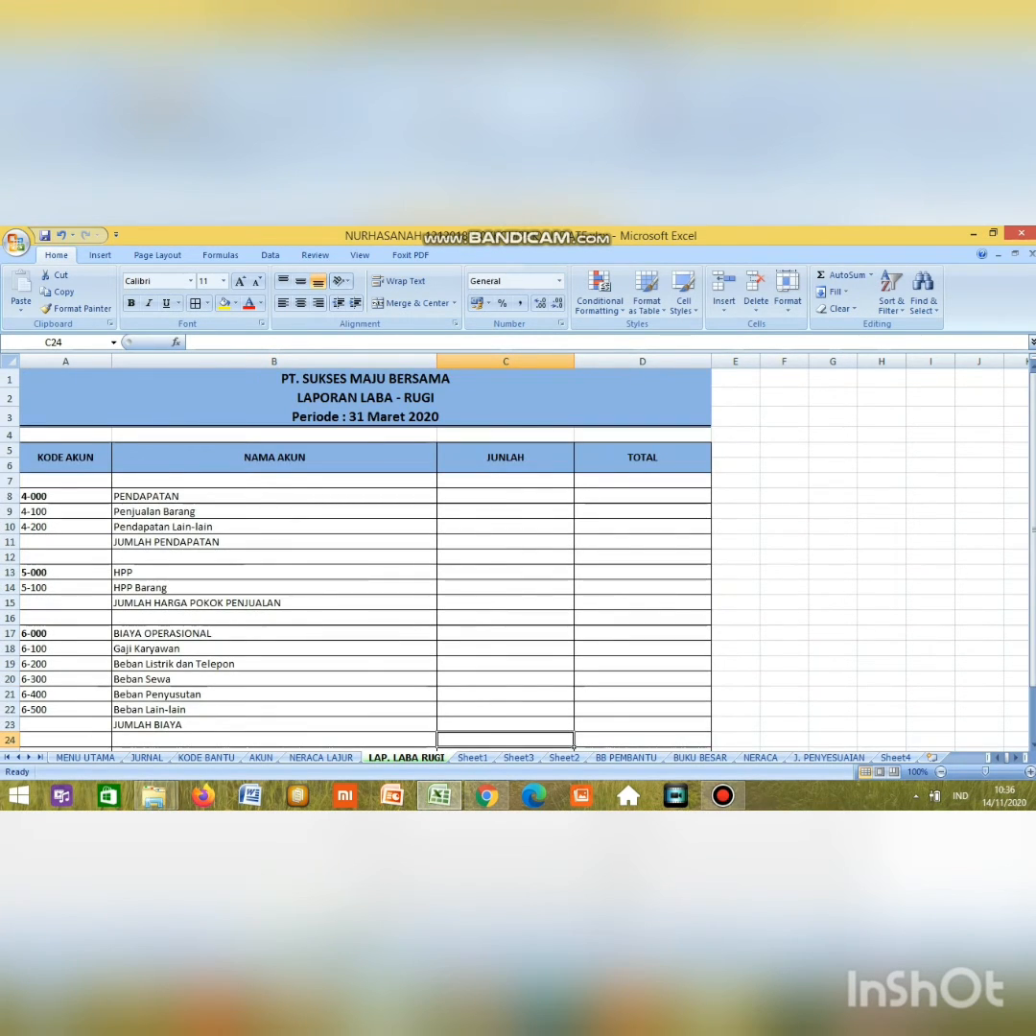
click(506, 458)
double_click(507, 457)
key(BackSpace)
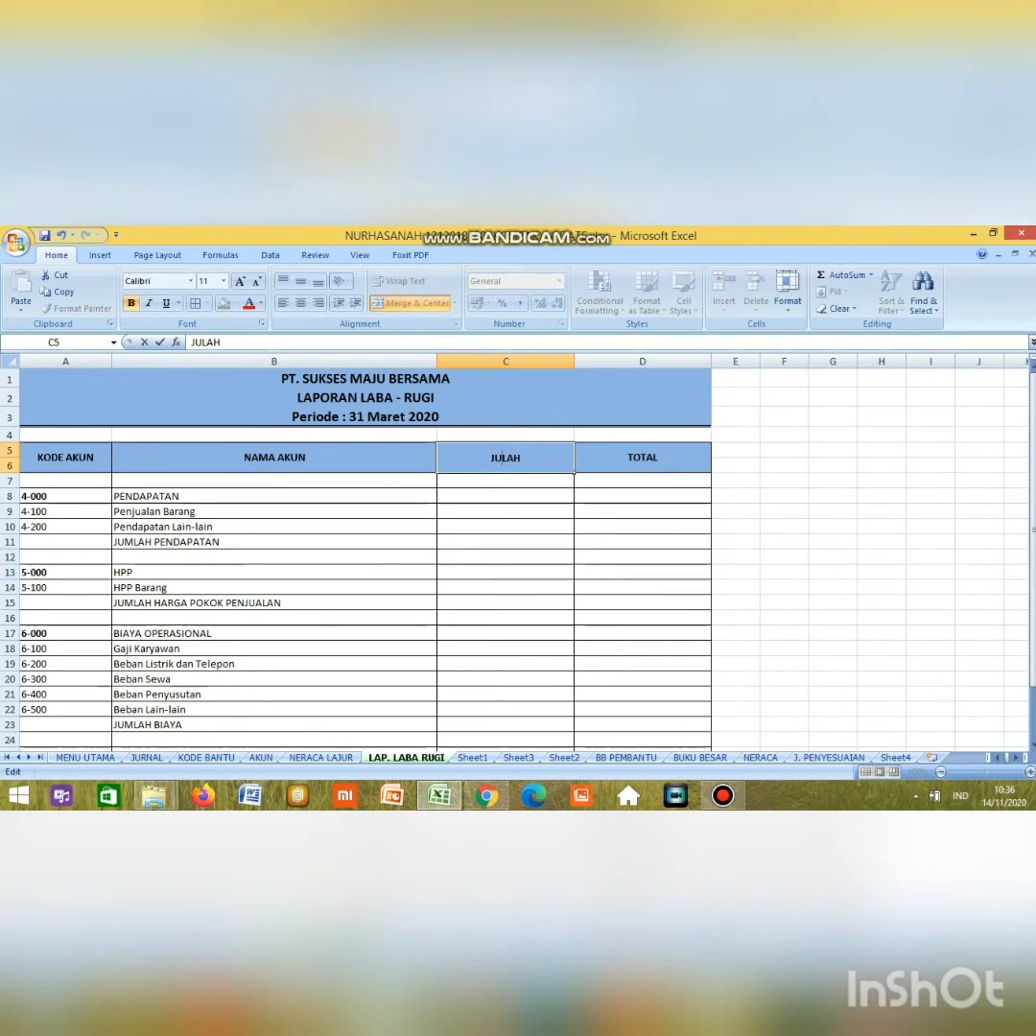
text(M)
key(Return)
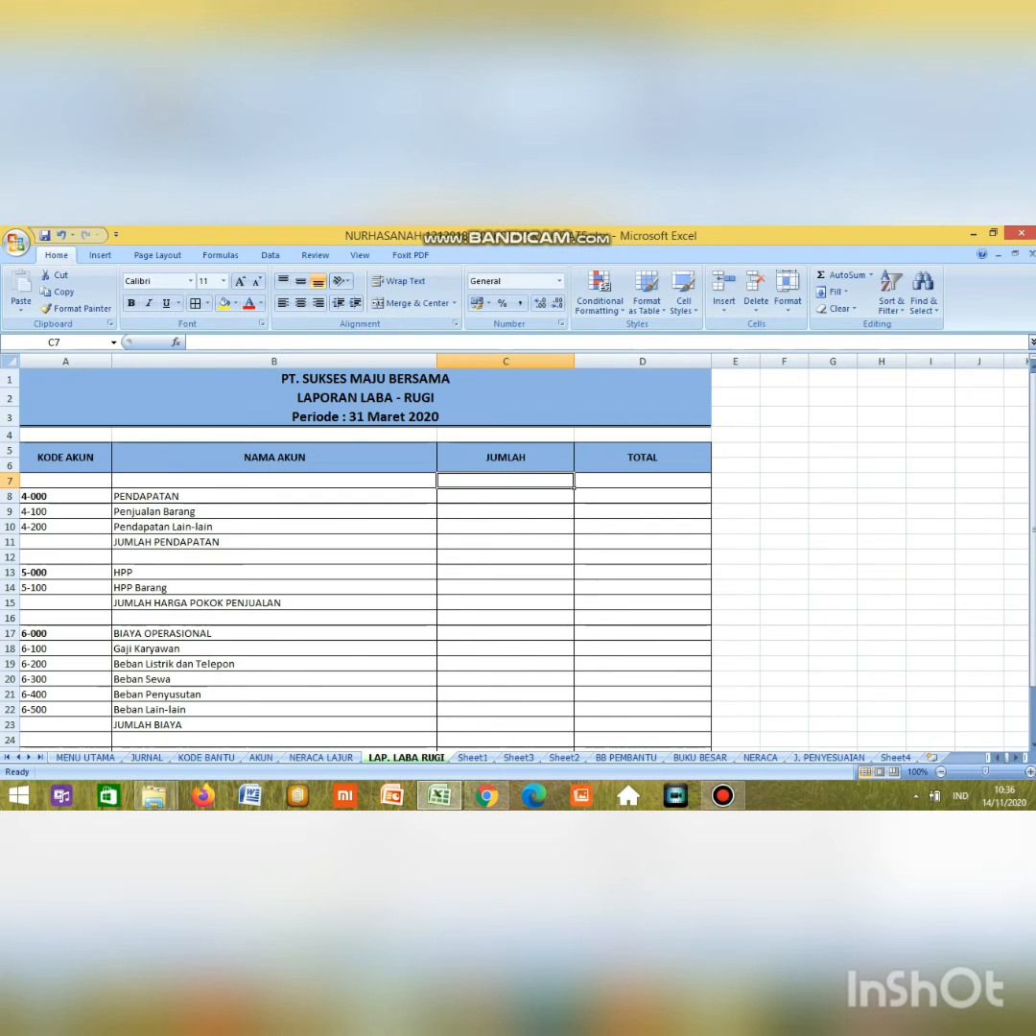
Step: Examine the LABA RUGI debit and credit columns, G and H, on the NERACA LAJUR sheet
click(322, 758)
scroll(407, 557, up, 3)
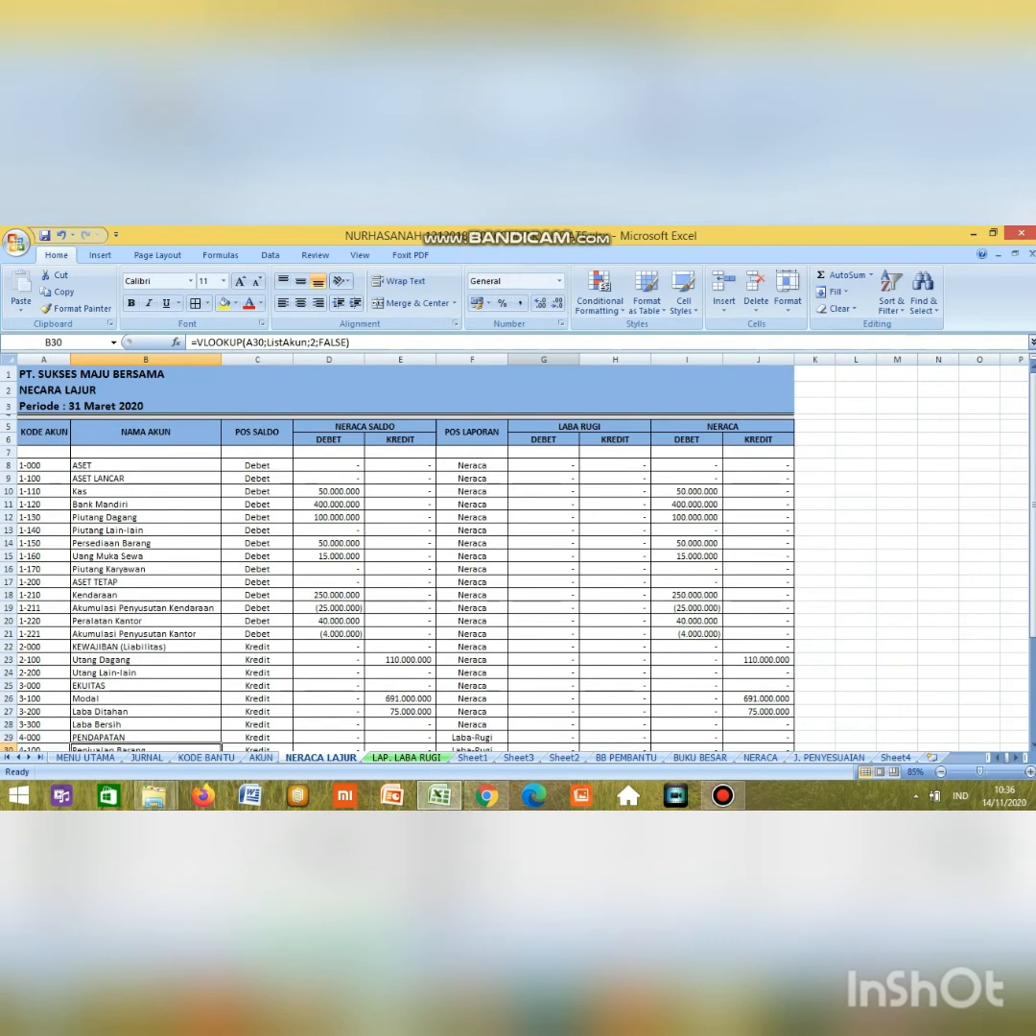
click(544, 360)
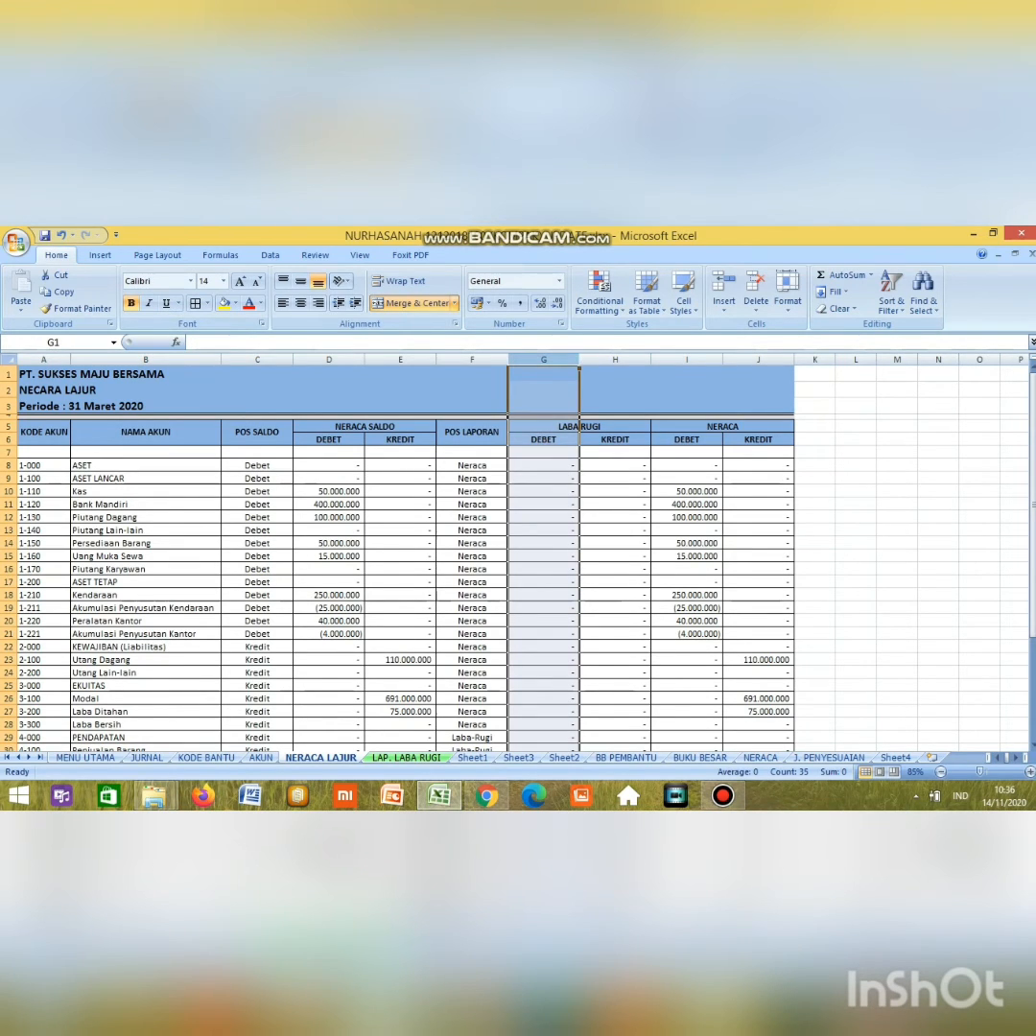
click(615, 360)
click(580, 427)
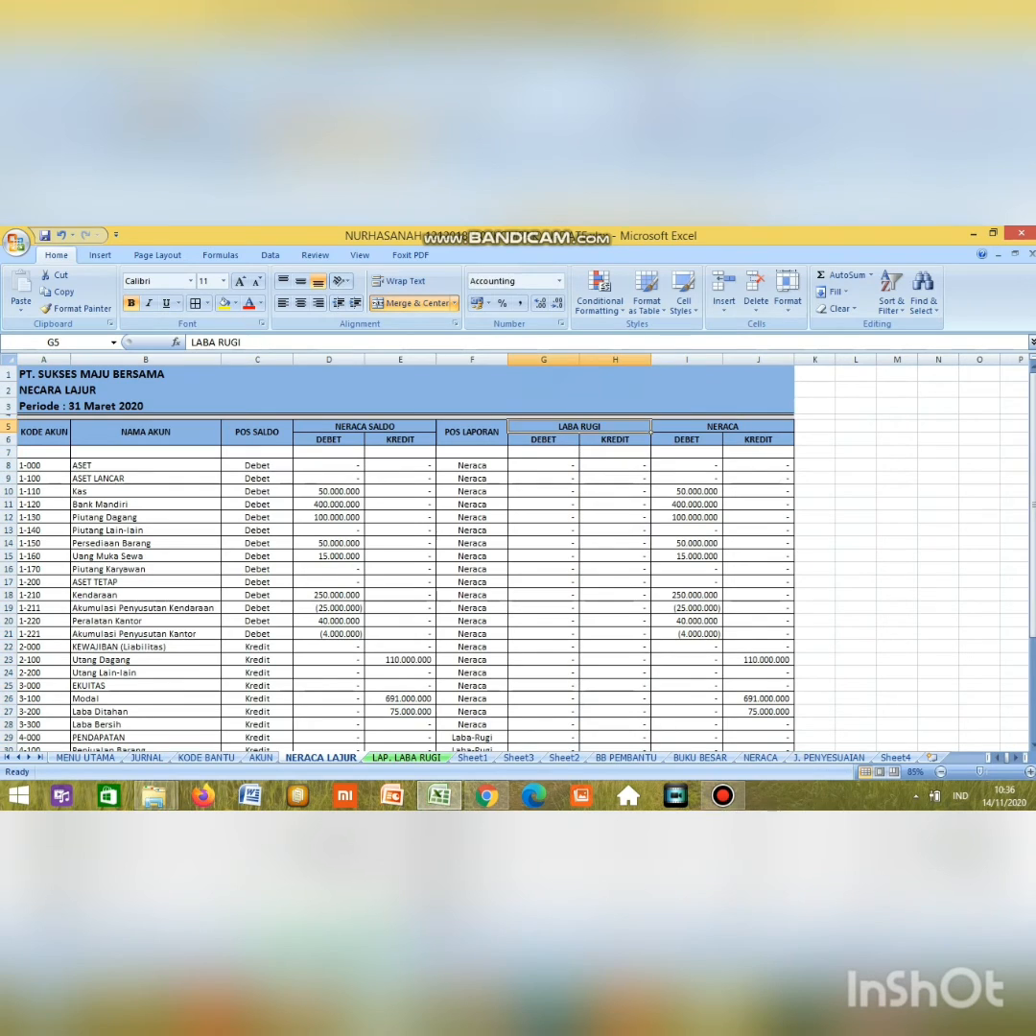
click(407, 758)
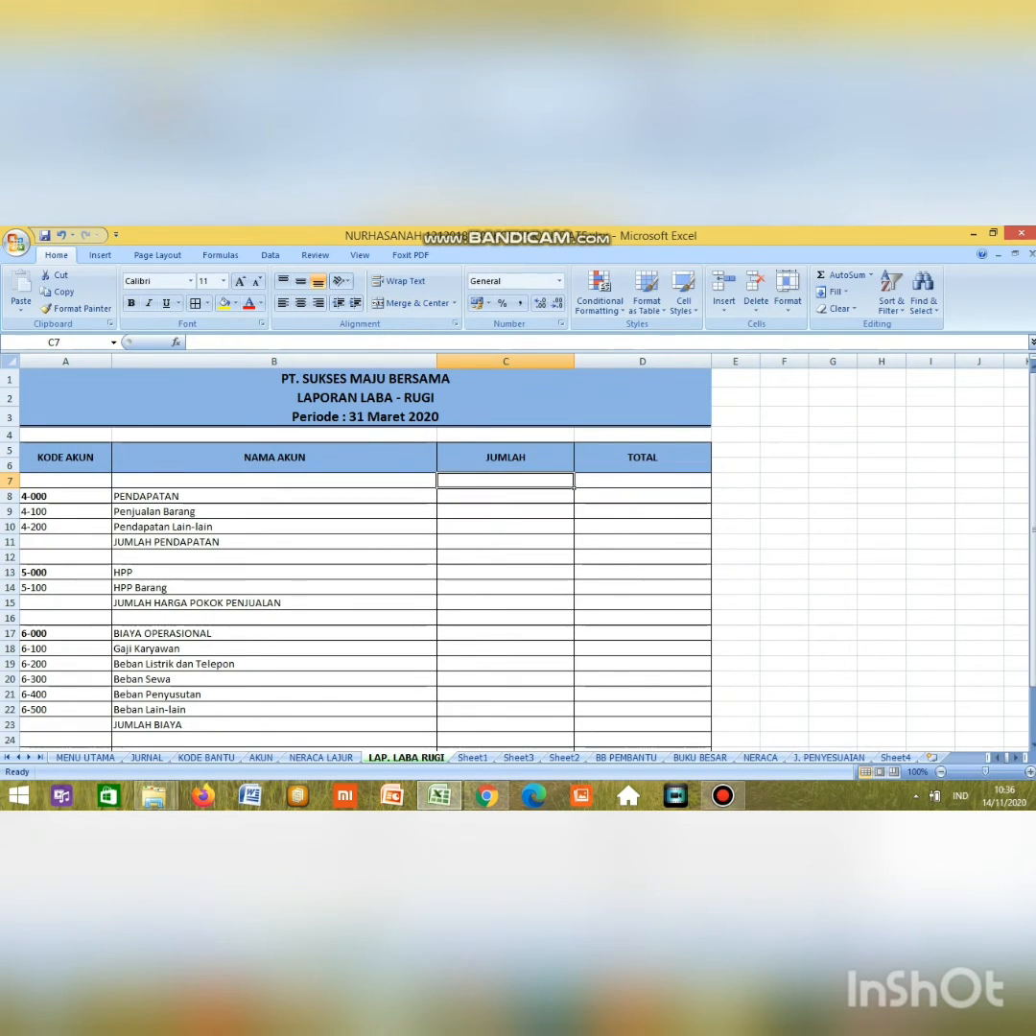
Step: Start a SUMIF formula in C9 of LAP. LABA RUGI for Penjualan Barang, with 'NERACA LAJUR'!A:A as its range
click(505, 496)
click(505, 511)
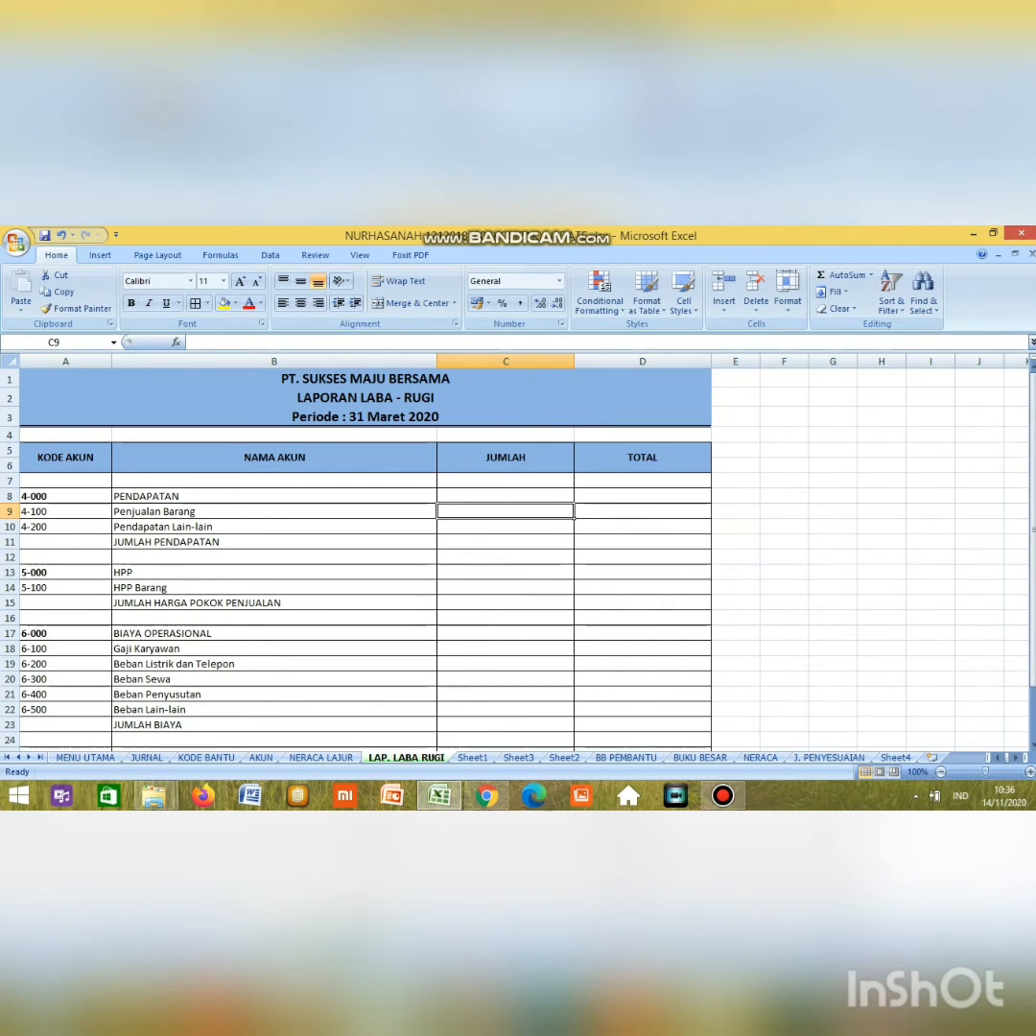
text(=)
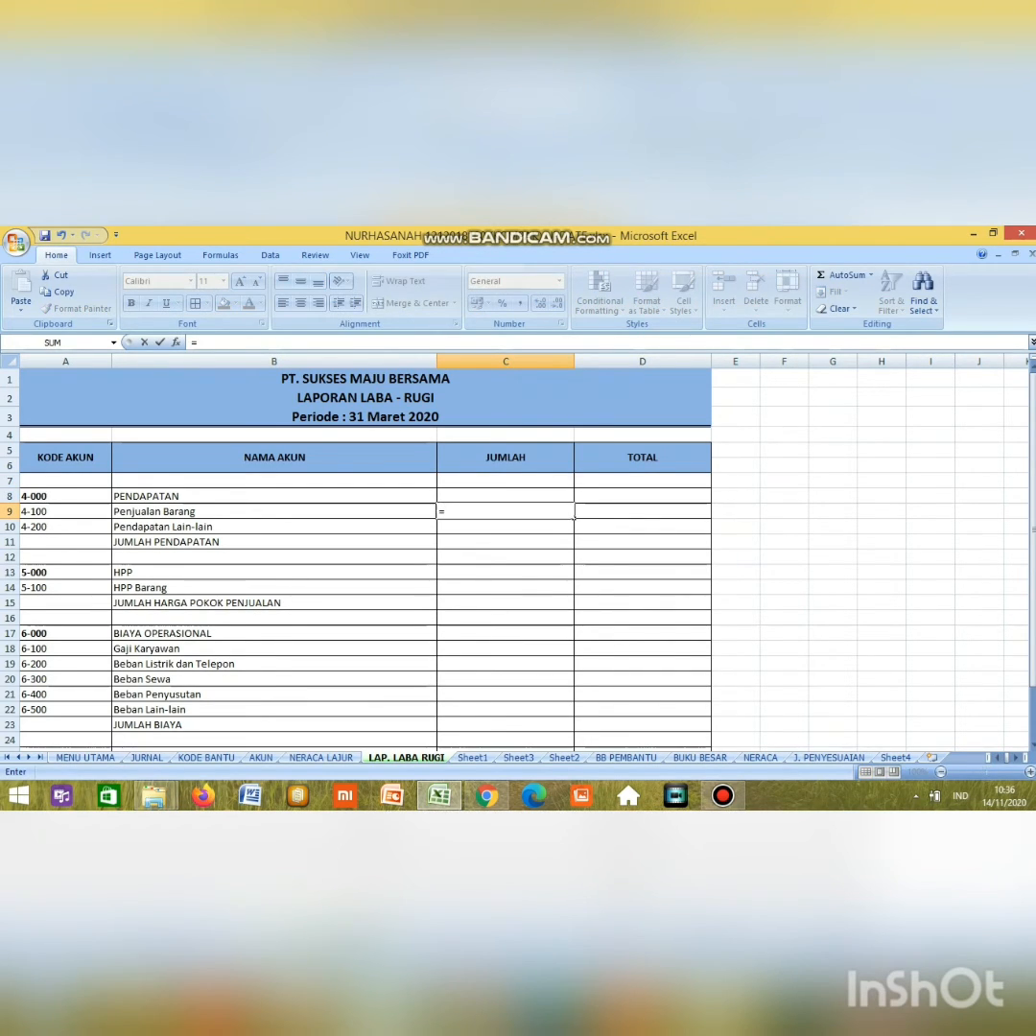
text(SUMIF()
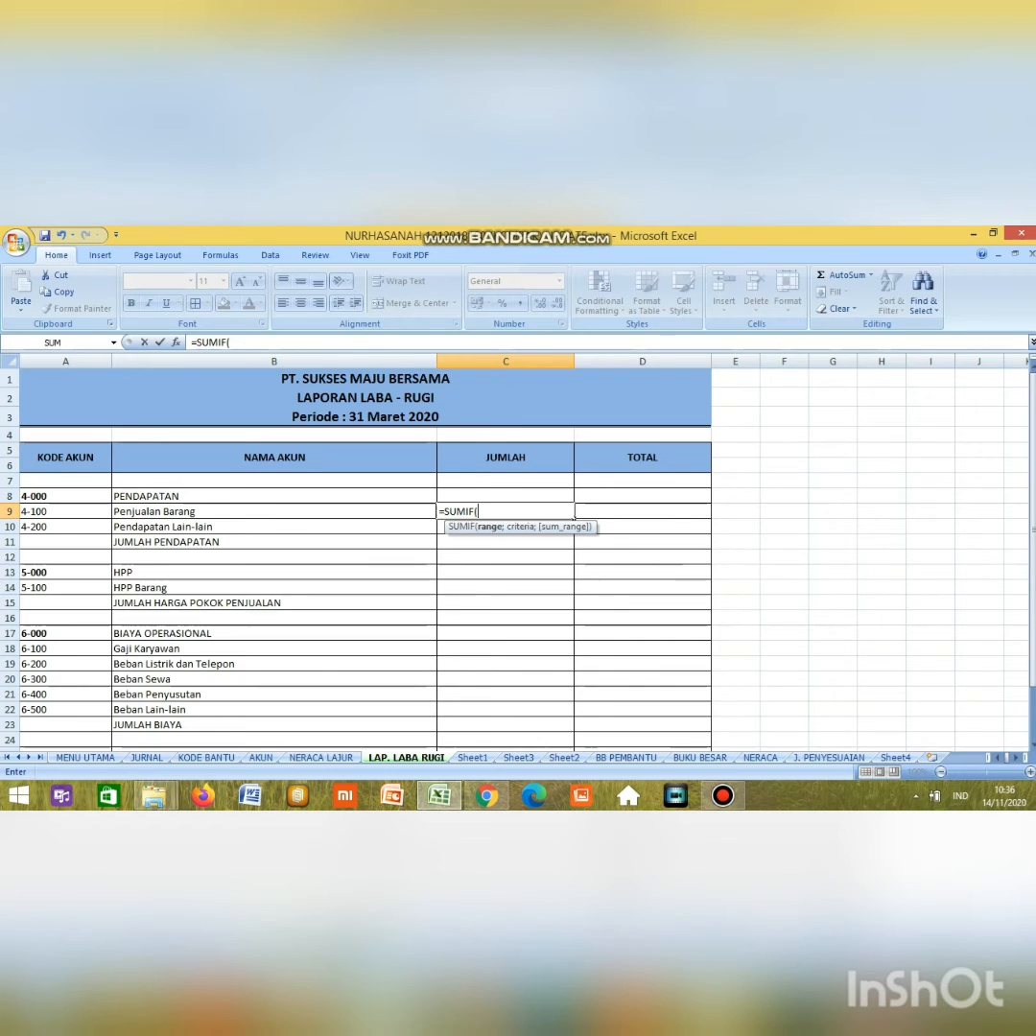
key(ctrl+Page_Up)
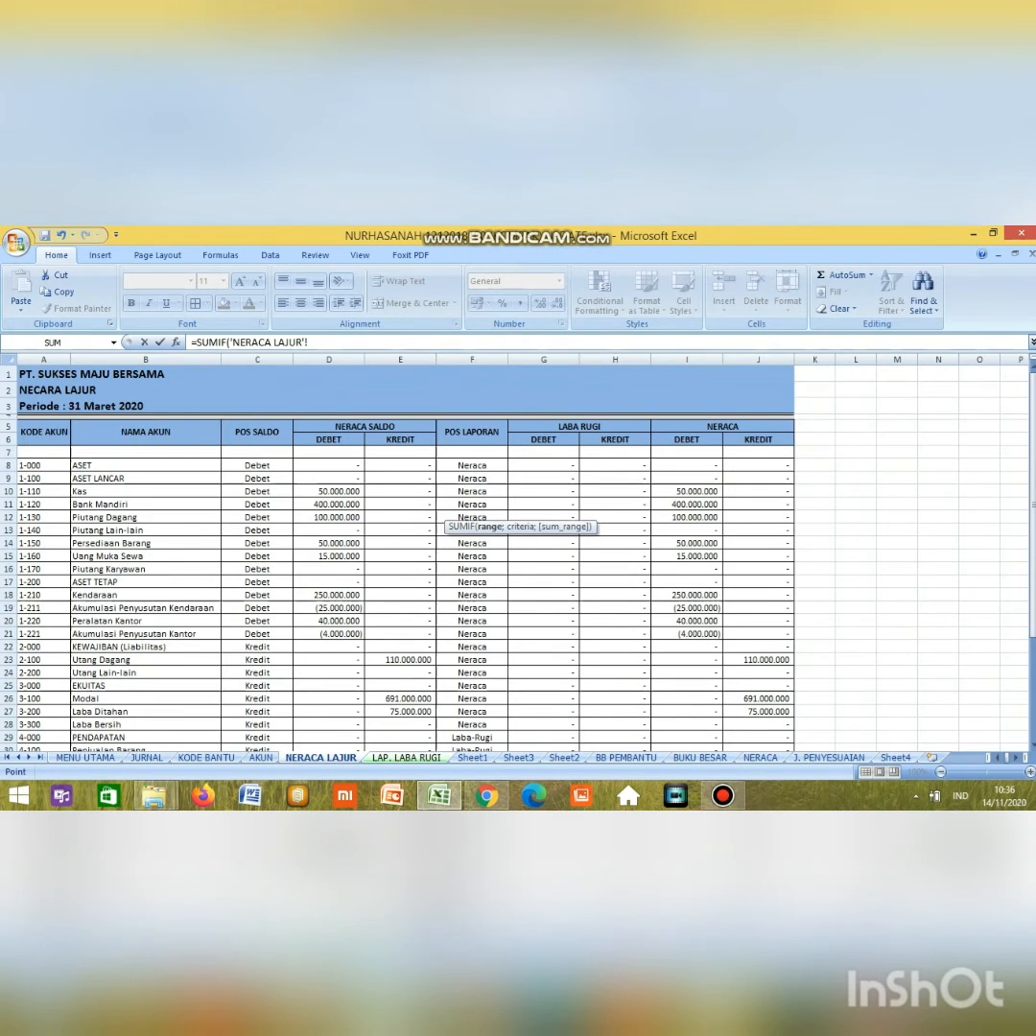
drag(43, 360, 257, 360)
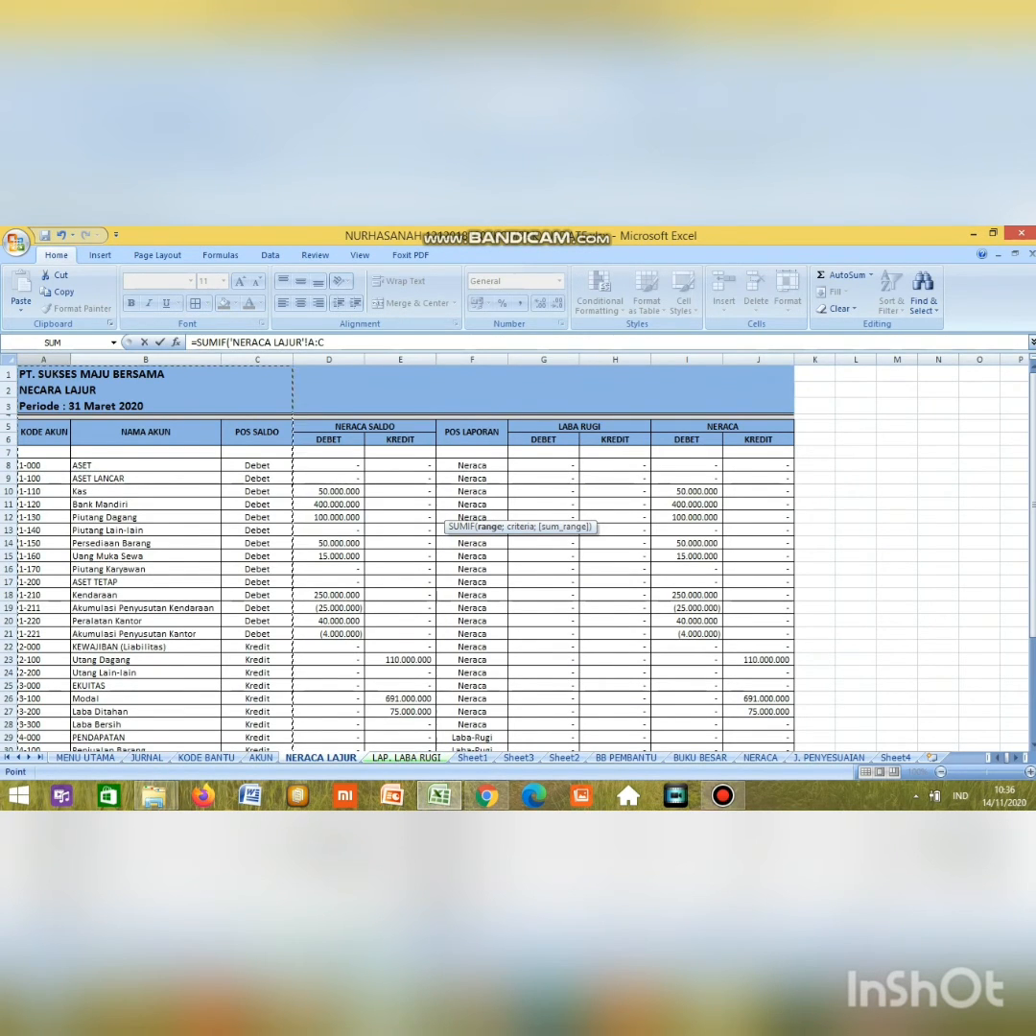
click(326, 343)
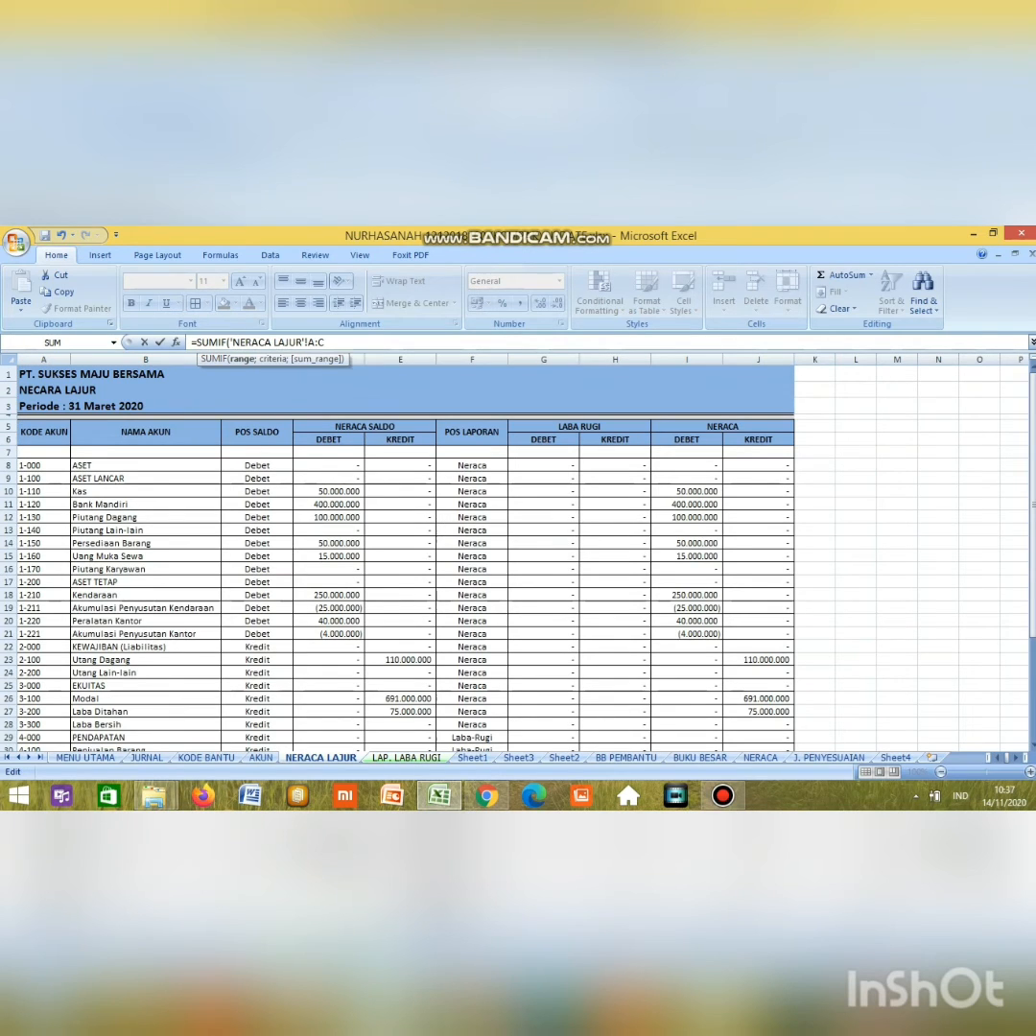
text(A)
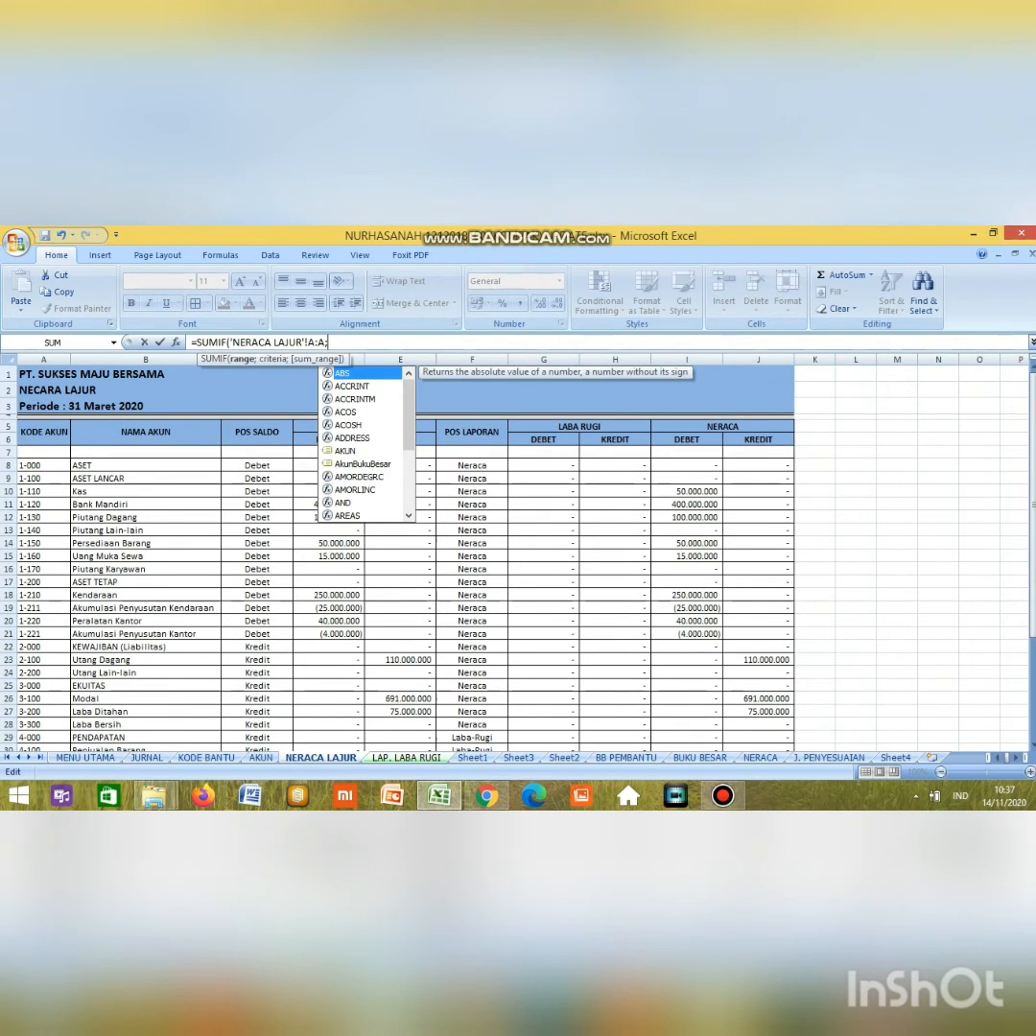
text(;)
Step: Complete the first SUMIF with 'LAP. LABA RUGI'!A8 as criteria and 'NERACA LAJUR'!G:G as sum range
click(405, 757)
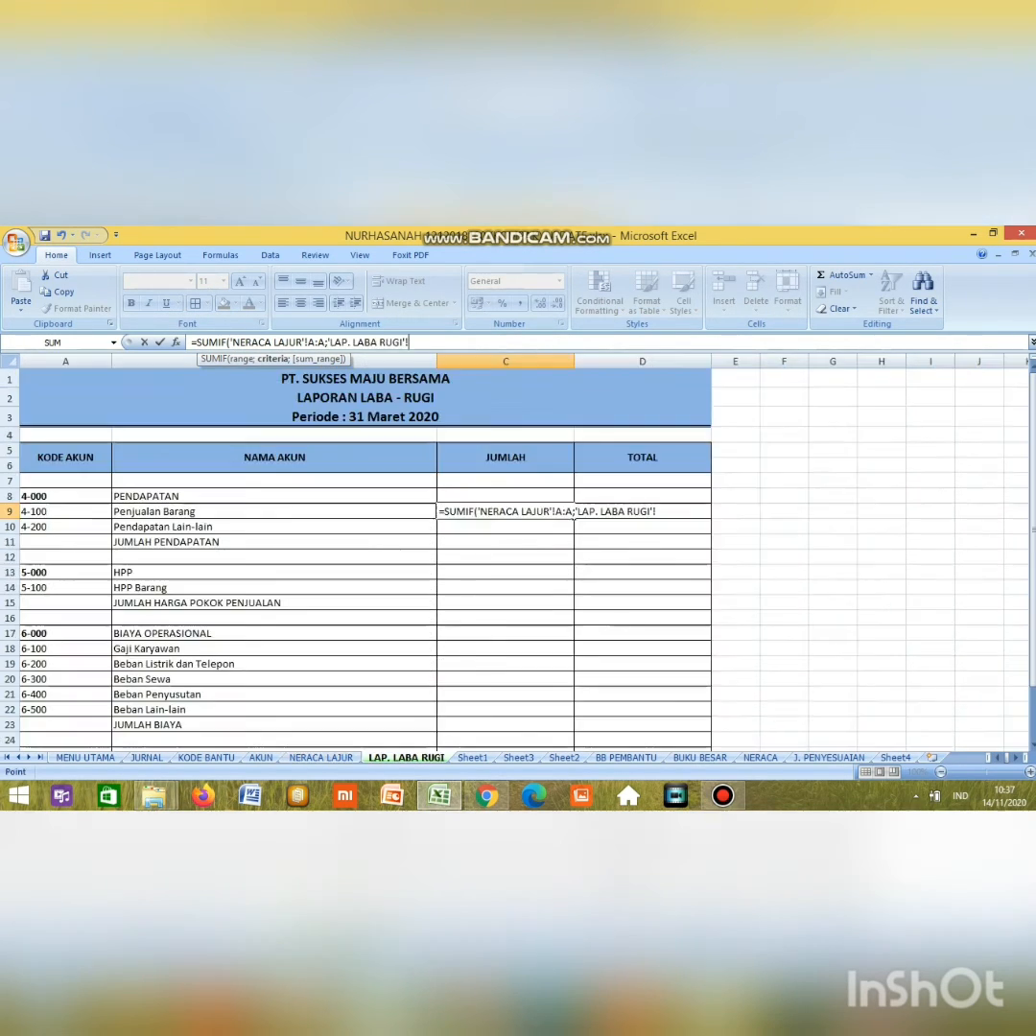
click(65, 496)
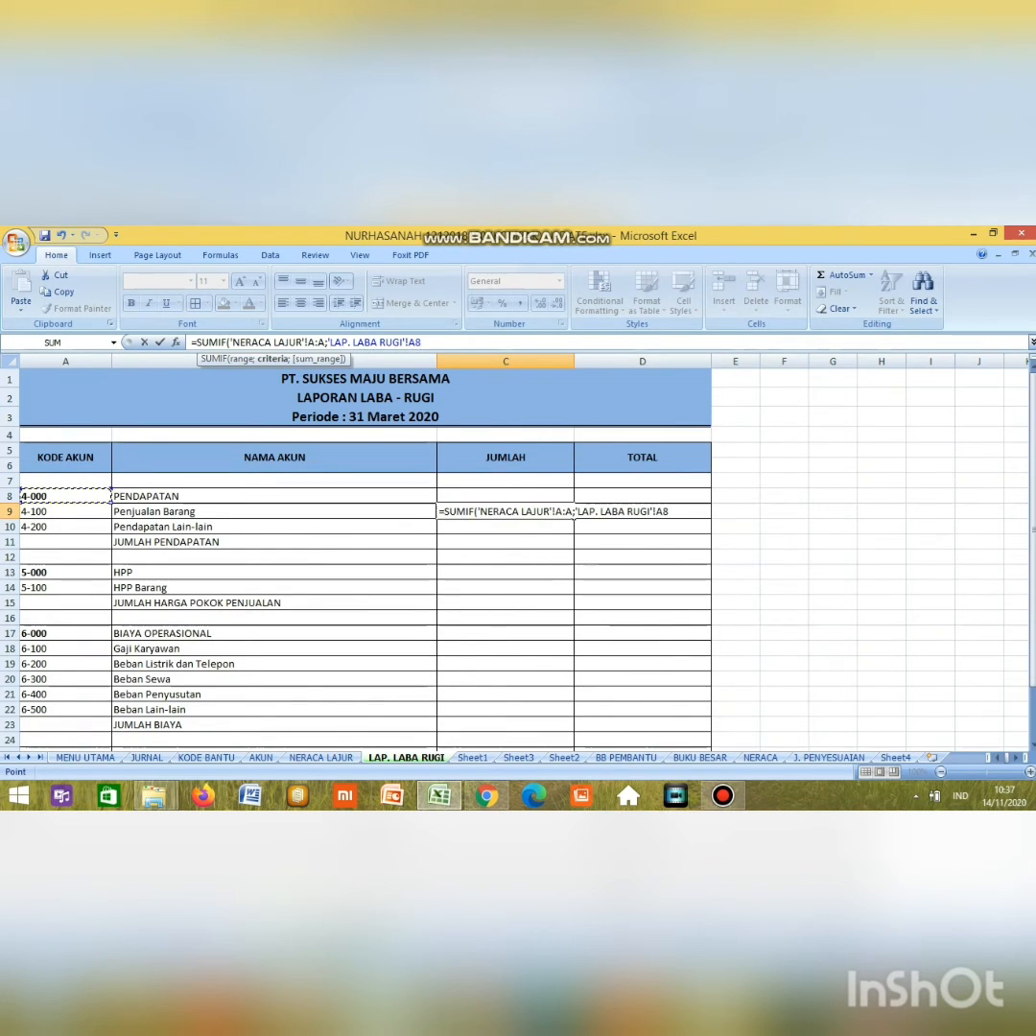
text(;)
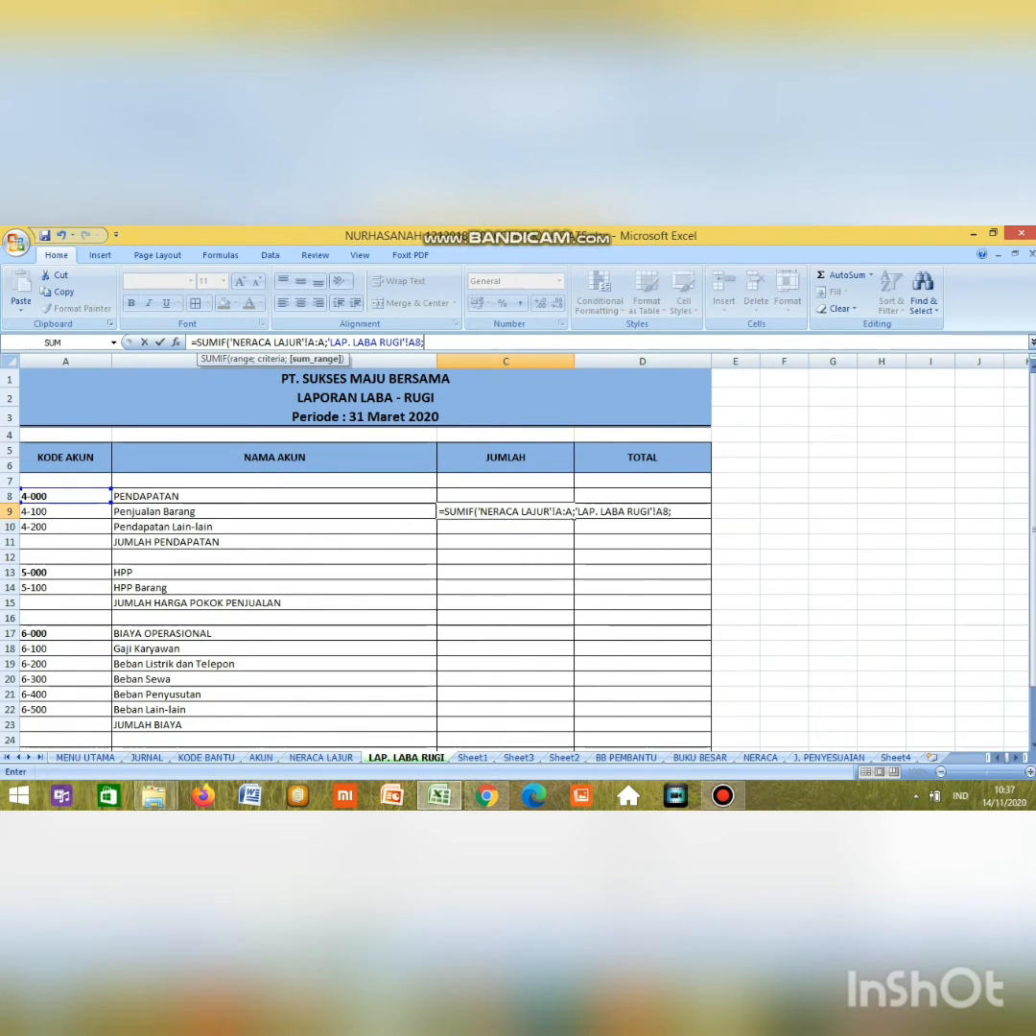
click(321, 758)
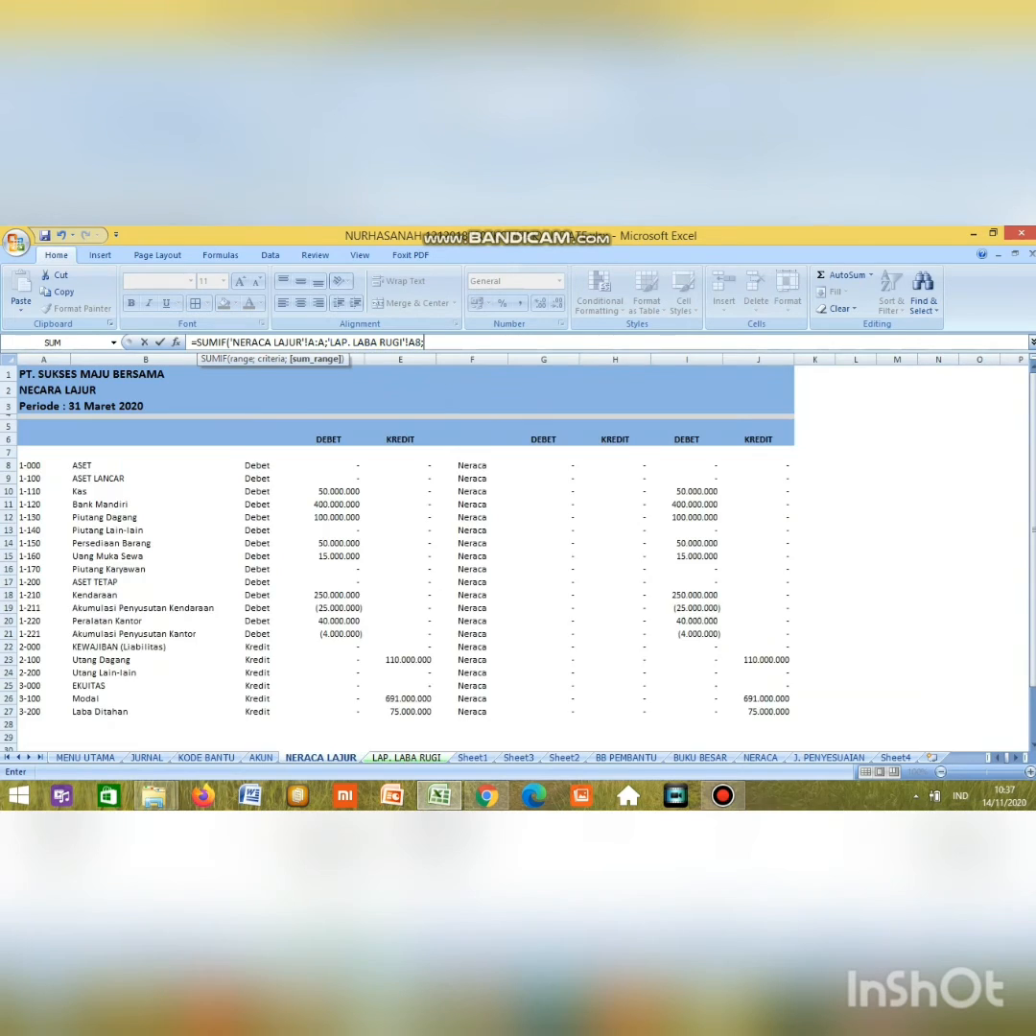
drag(543, 359, 615, 359)
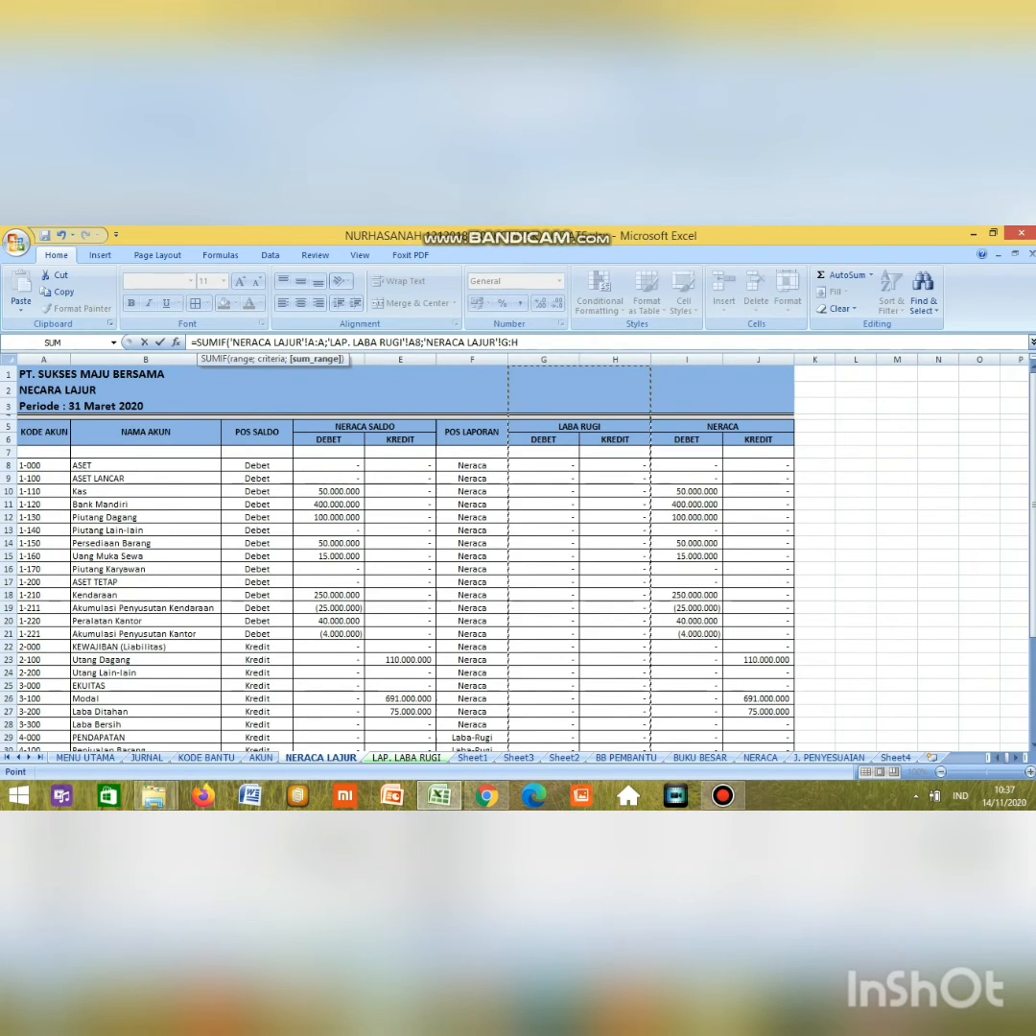
click(521, 342)
key(BackSpace)
text(G))
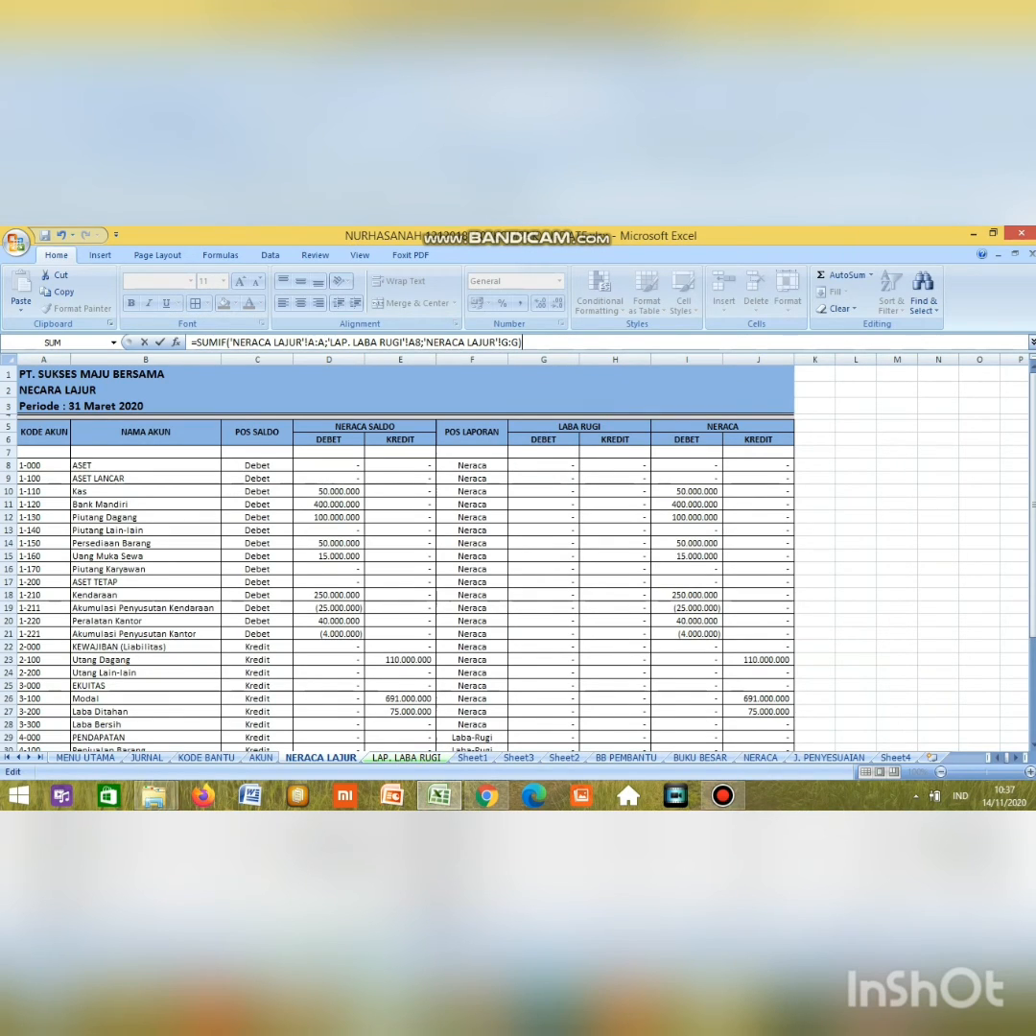
Step: Add a second SUMIF to the C9 formula, with 'NERACA LAJUR'!A:A as range and 'LAP. LABA RUGI'!A8 as criteria
text(+SUMIF)
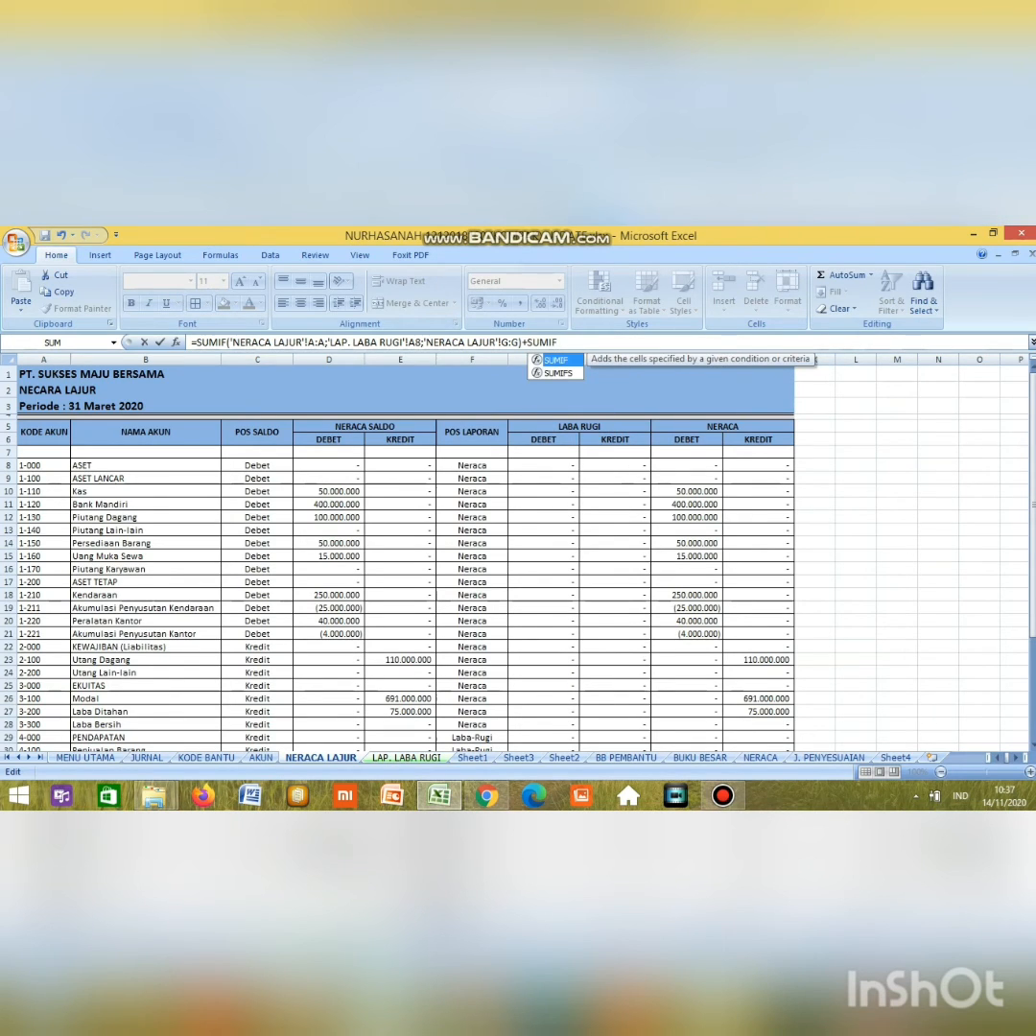
text(()
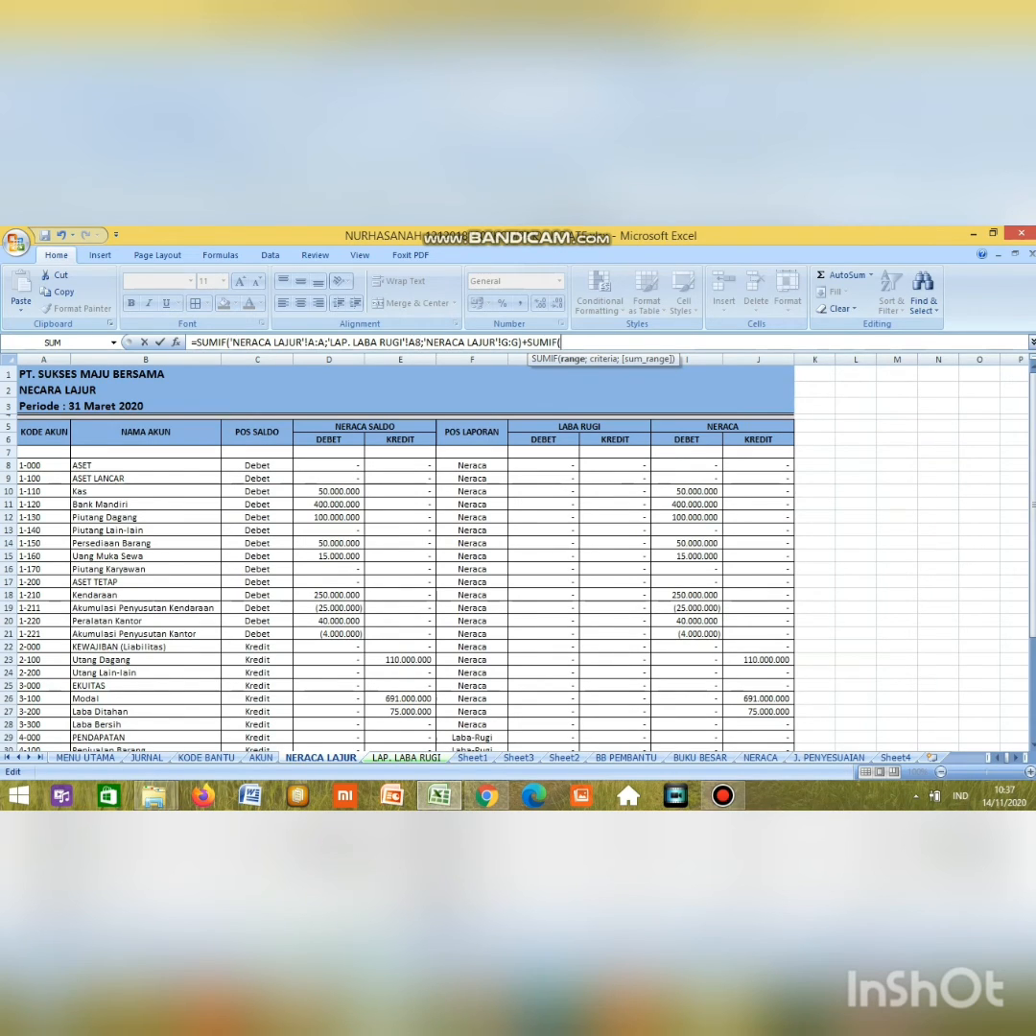
click(43, 359)
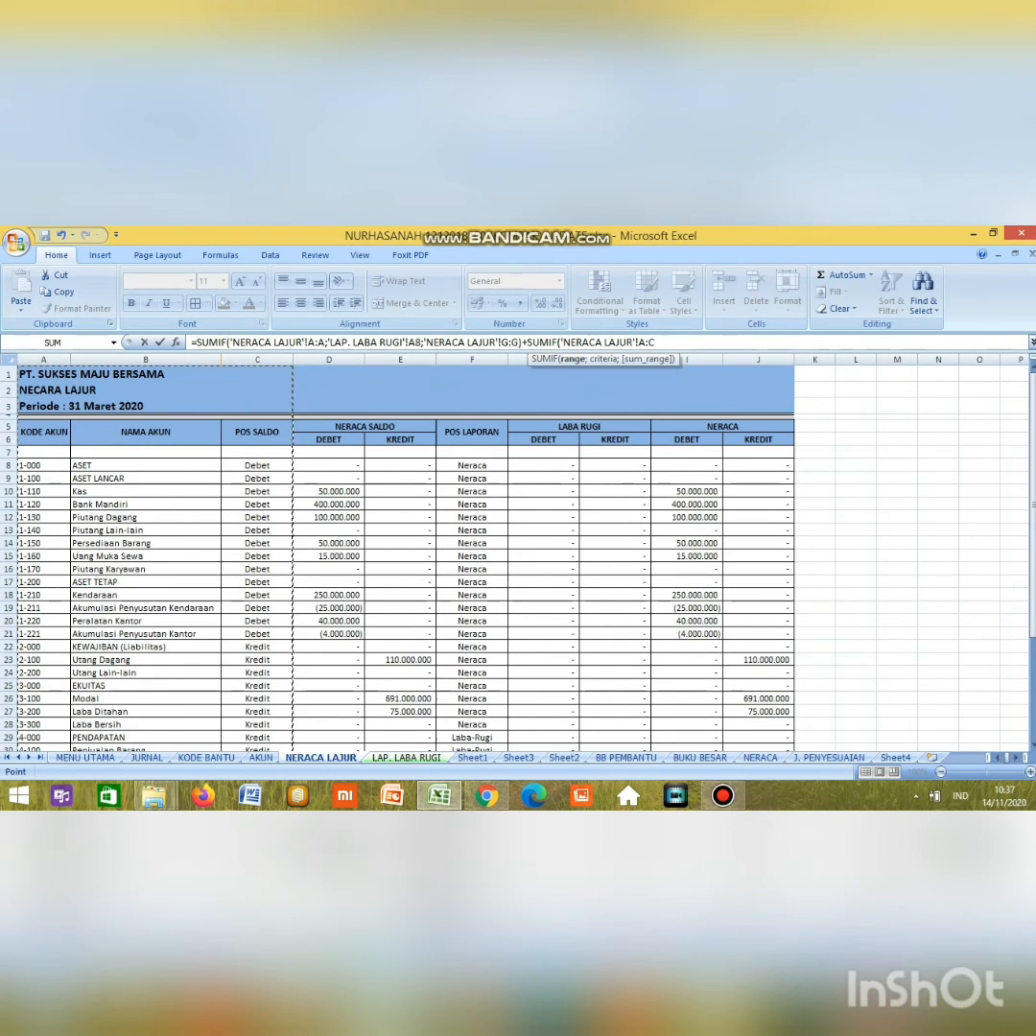
key(BackSpace)
text(A;)
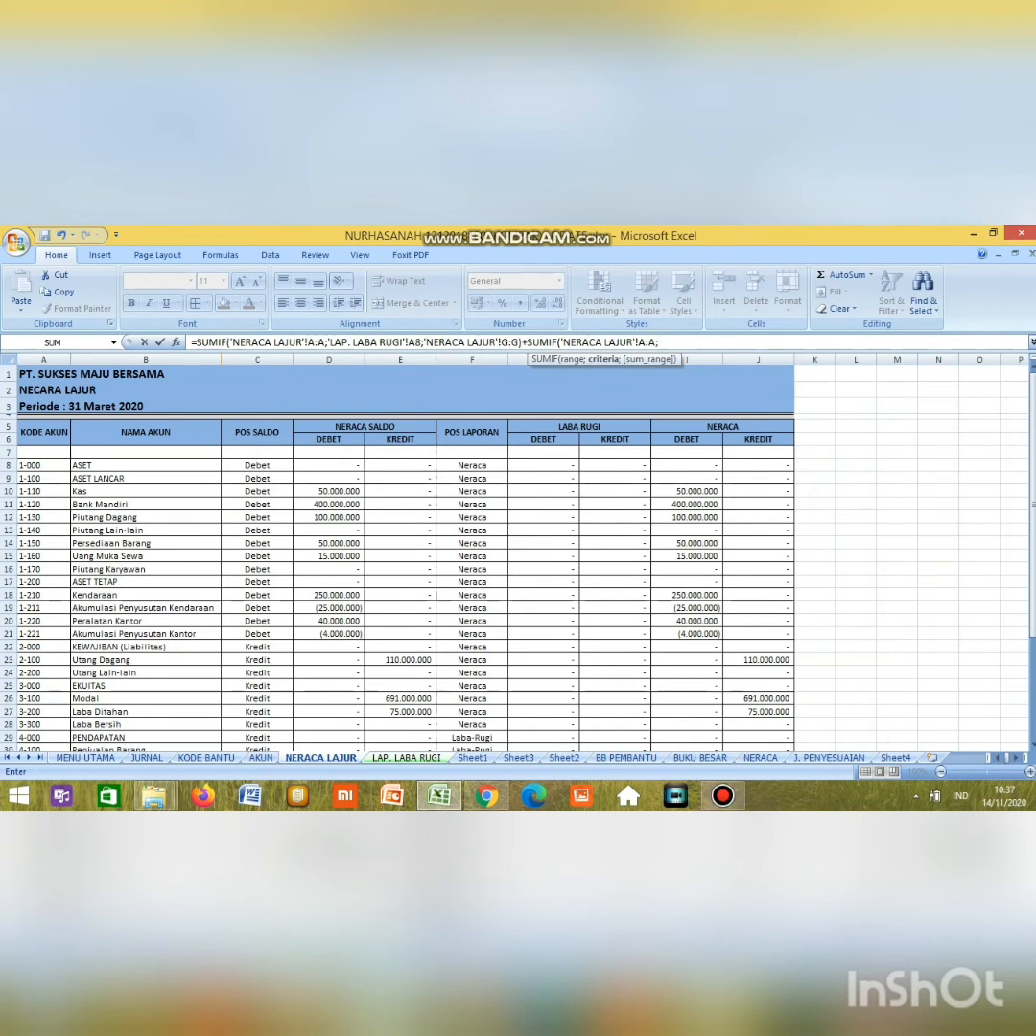
click(407, 758)
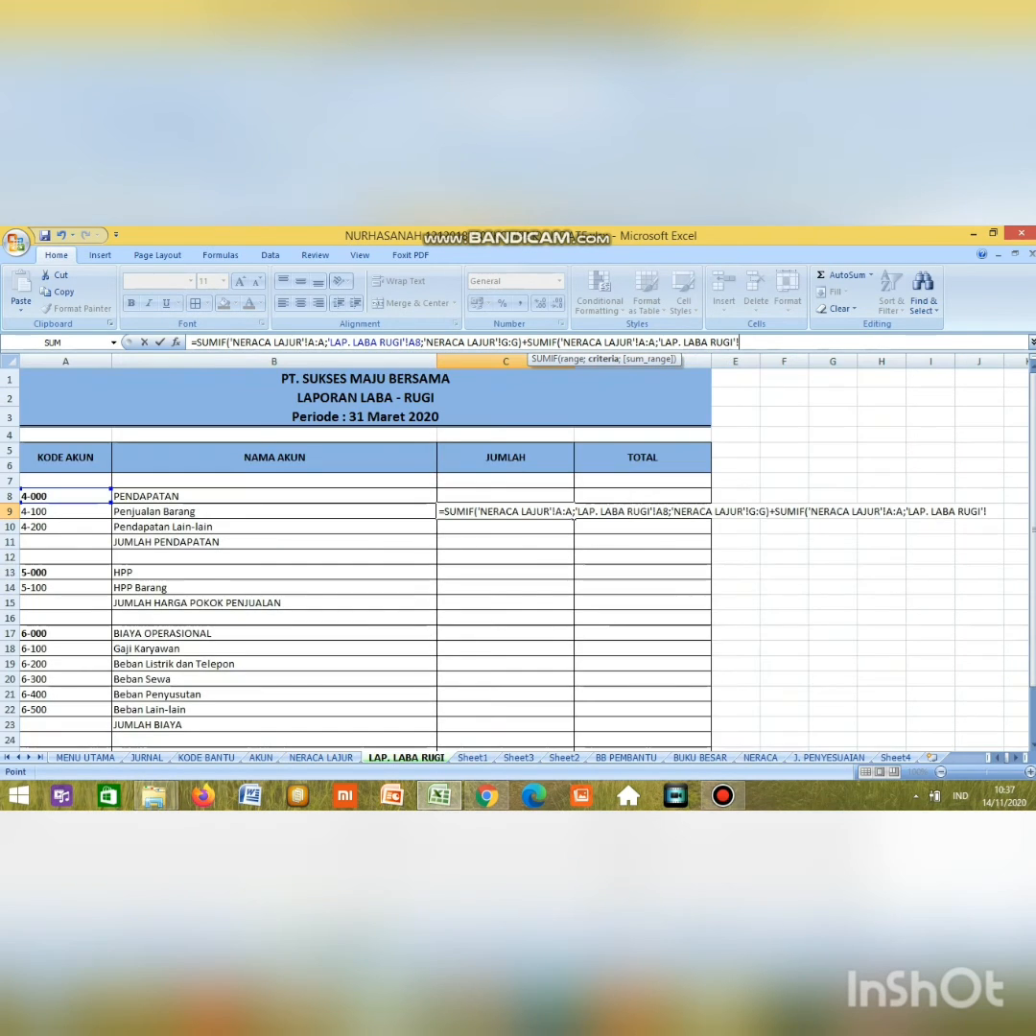
click(65, 496)
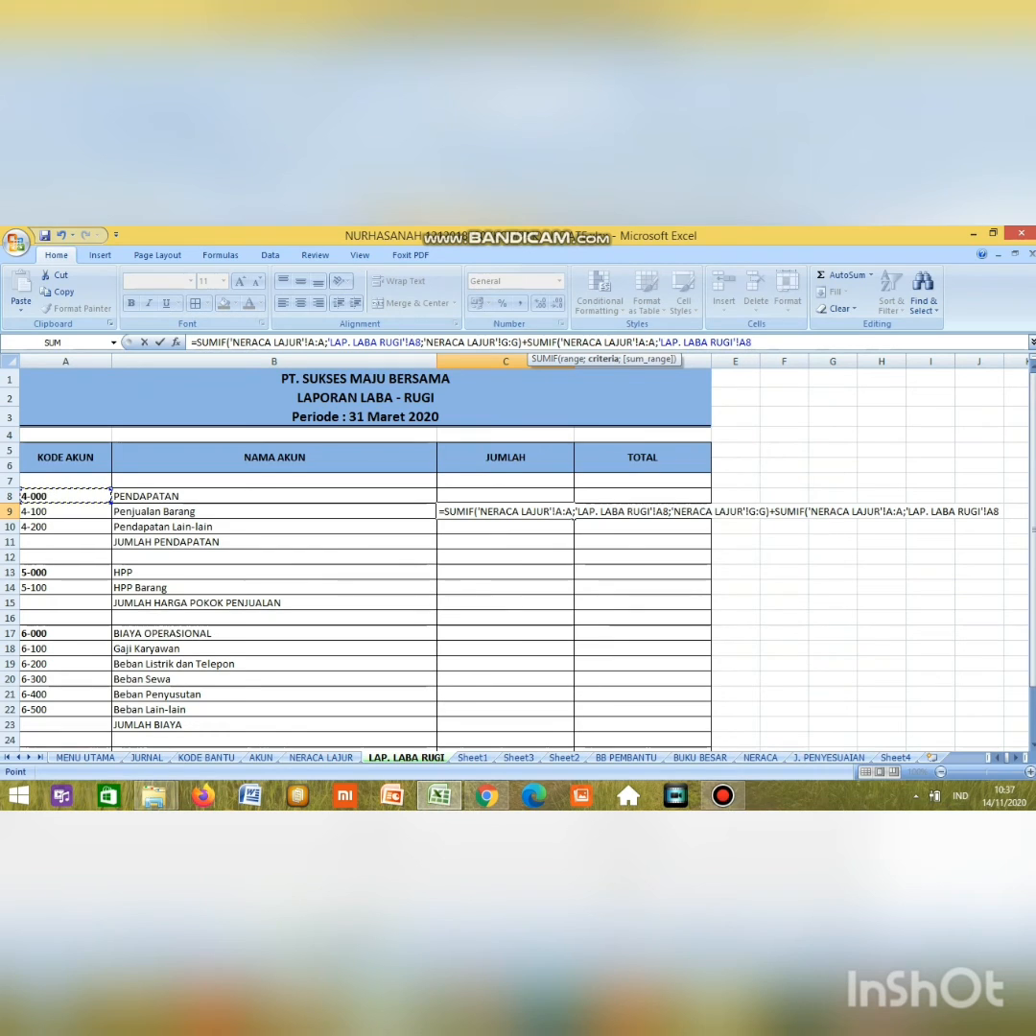
text(;)
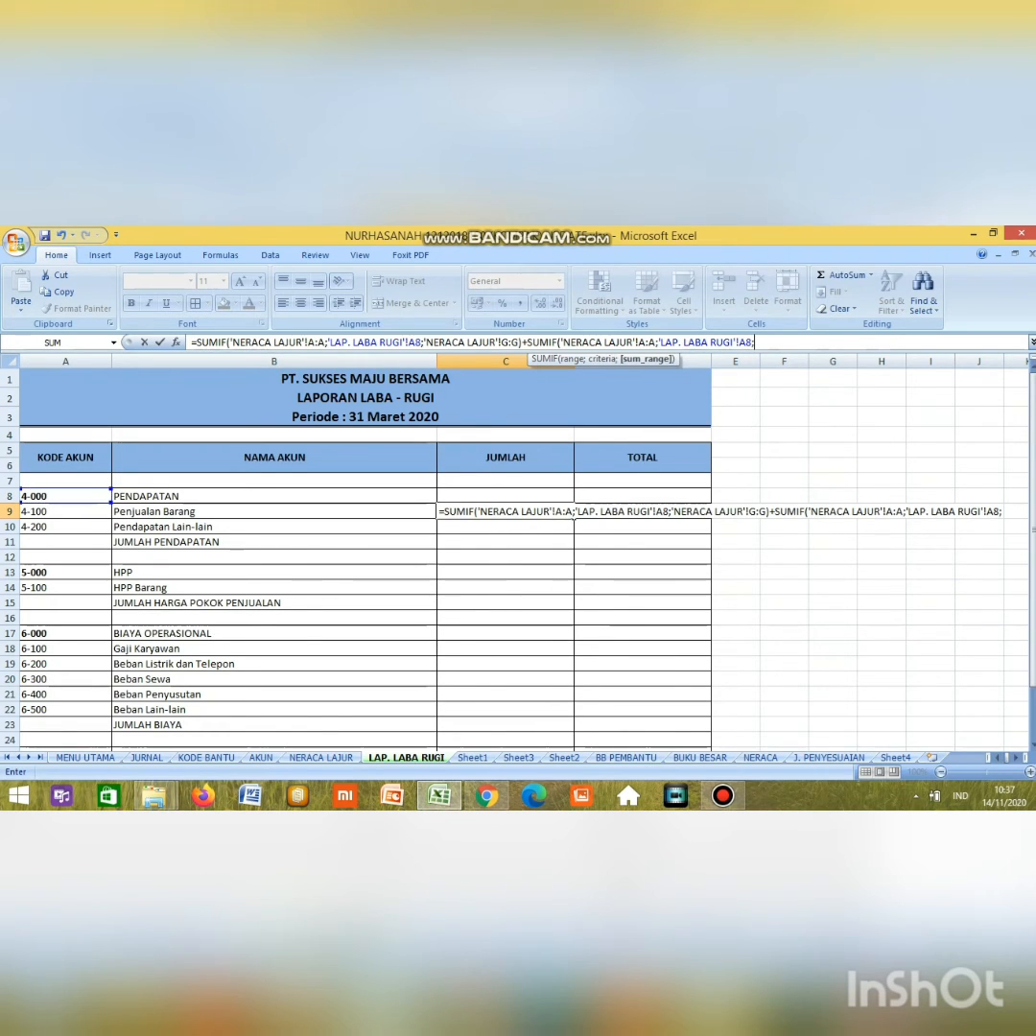
Step: Complete the second SUMIF with 'NERACA LAJUR'!H:H as sum range and commit the C9 formula
click(322, 758)
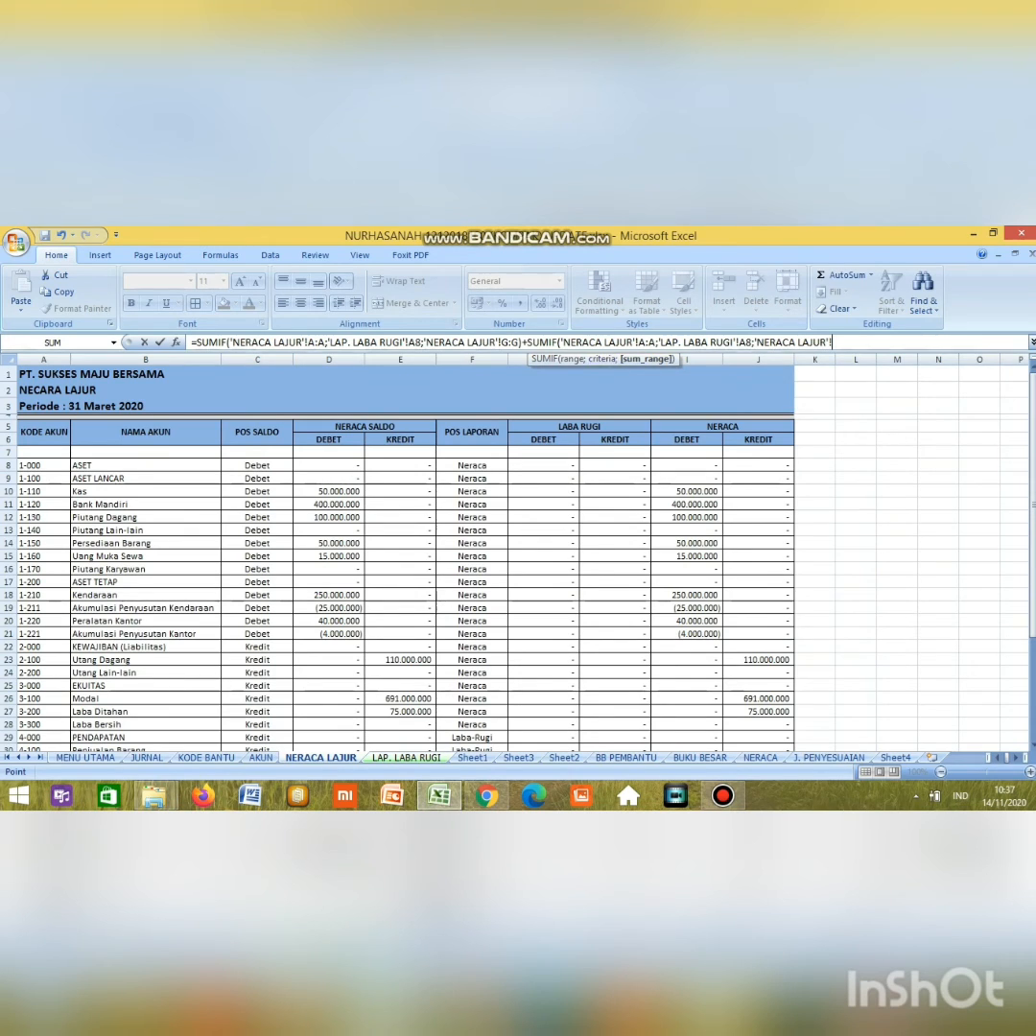
drag(658, 359, 659, 391)
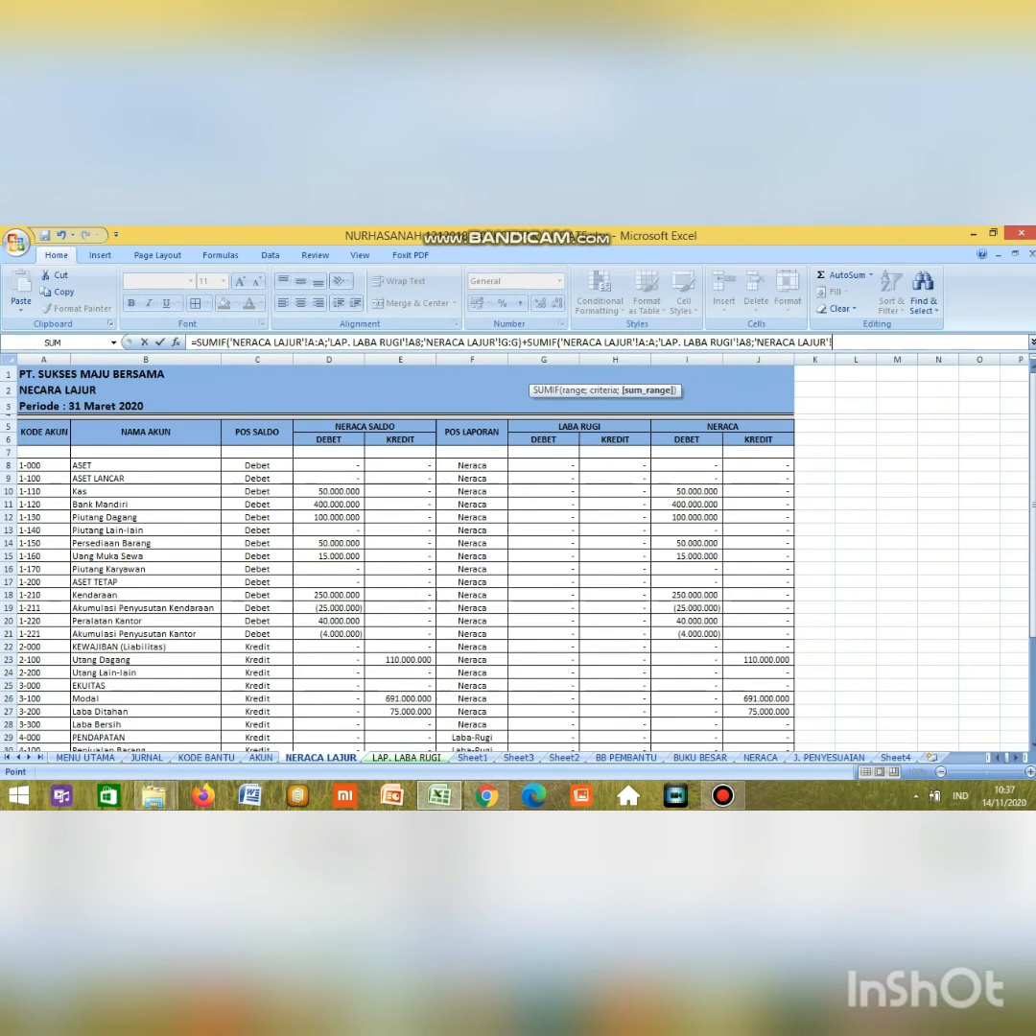
drag(543, 359, 615, 359)
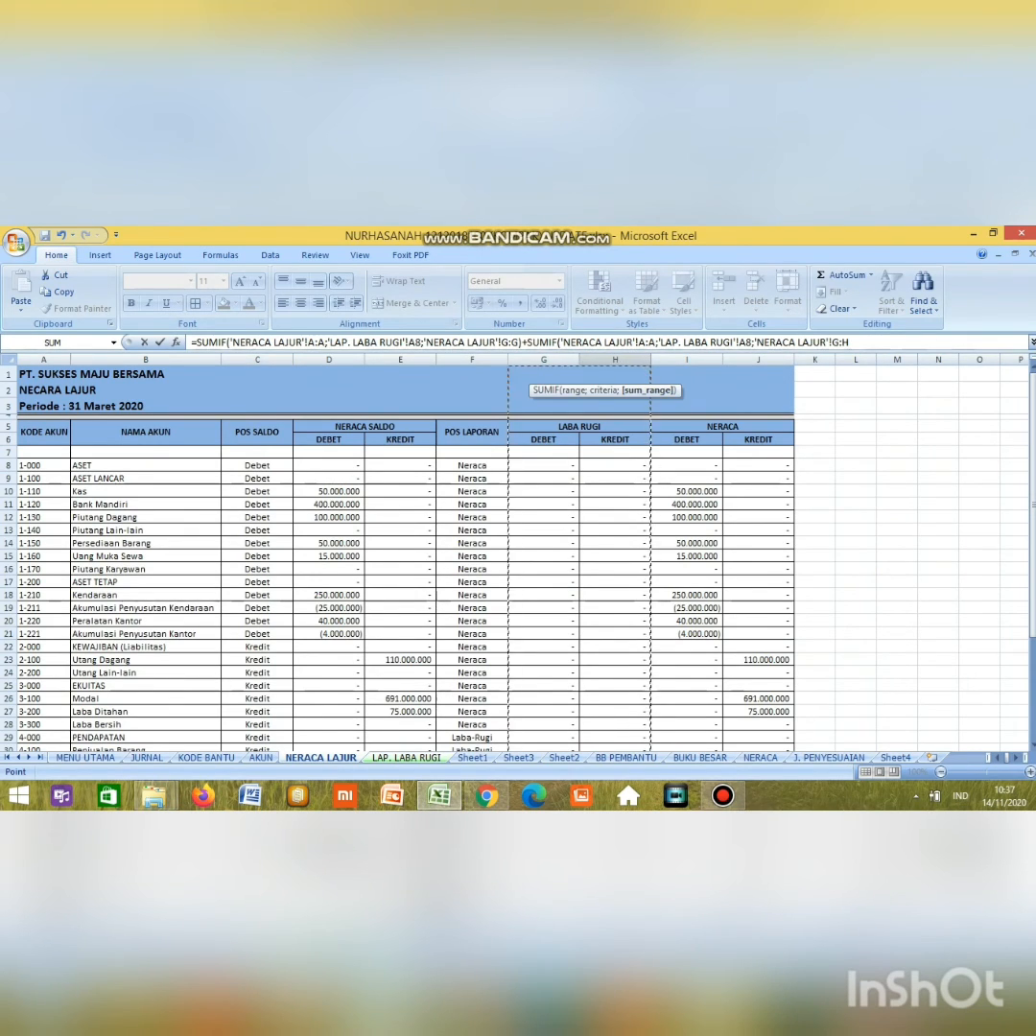
click(836, 342)
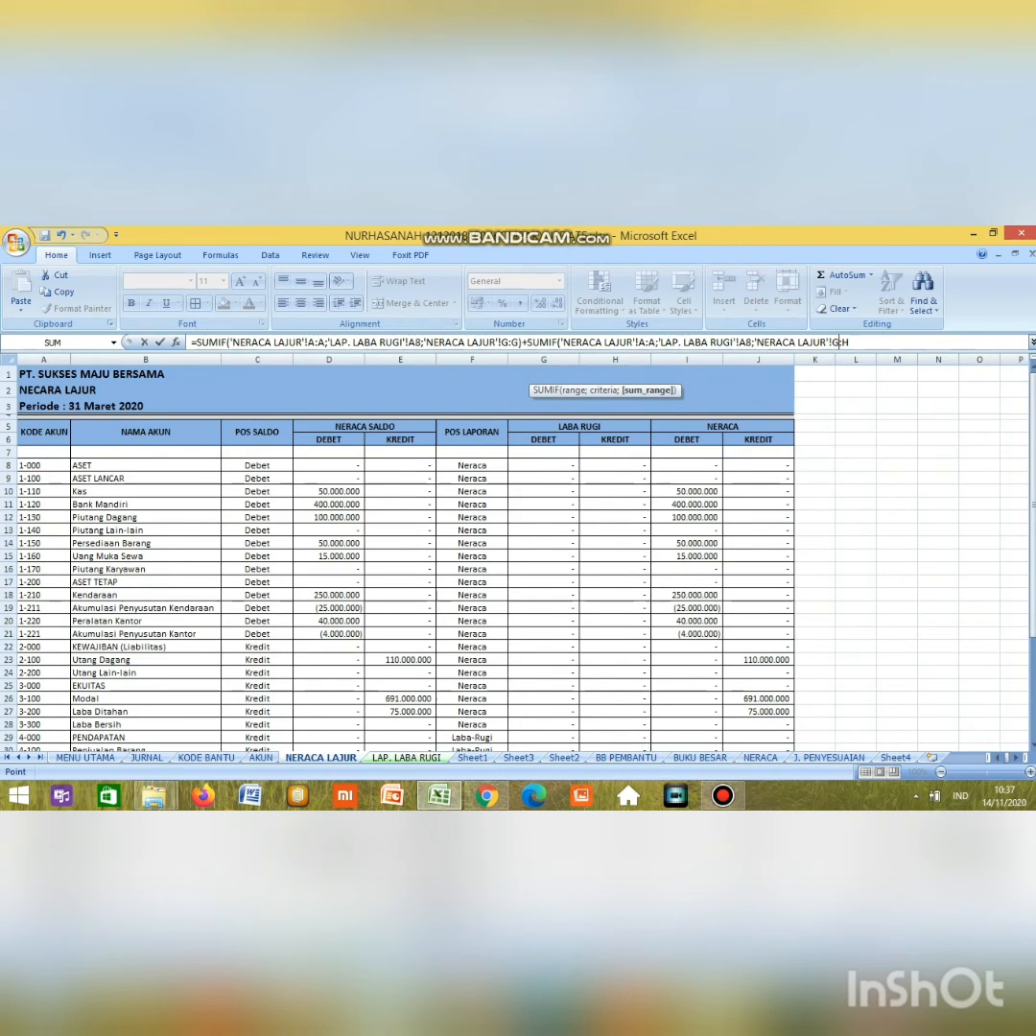
key(BackSpace)
text(H)
key(Return)
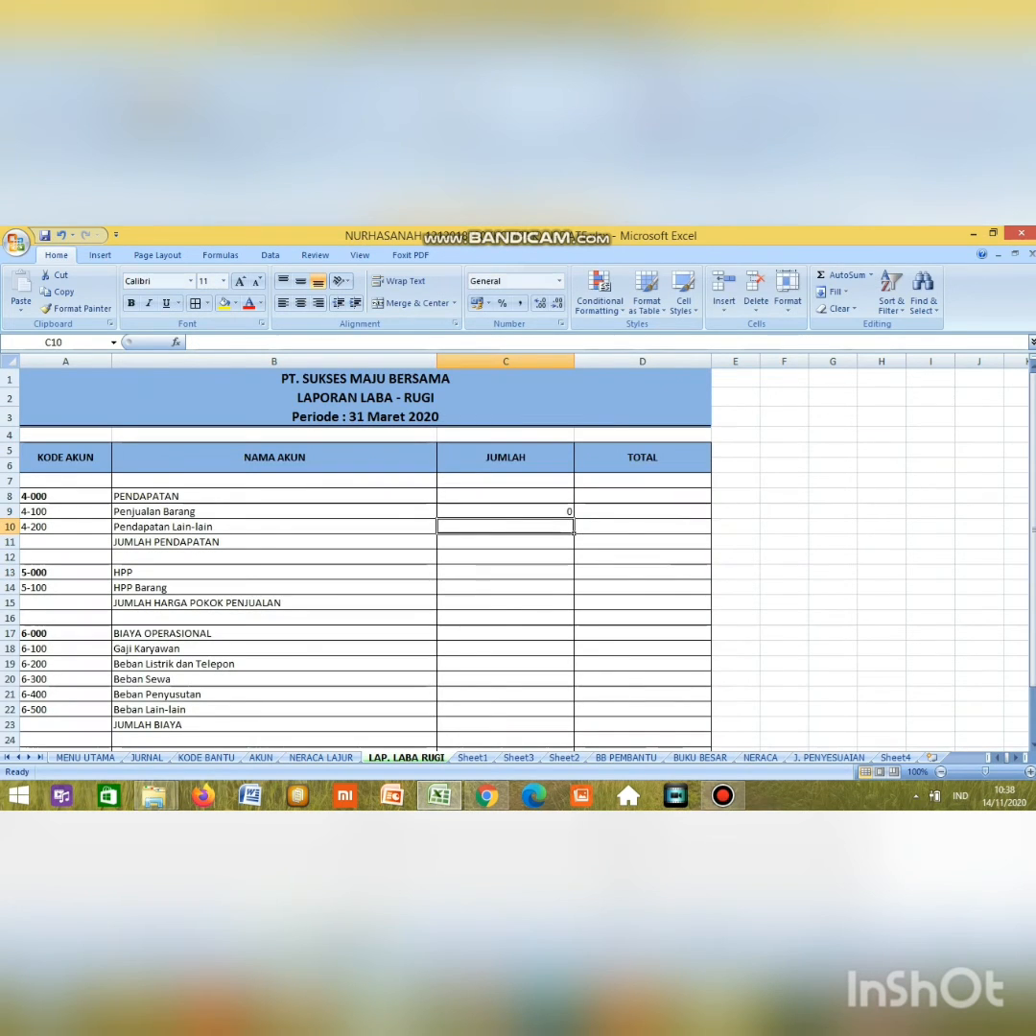
Step: Fill the C9 formula down the JUMLAH column through C22
key(Up)
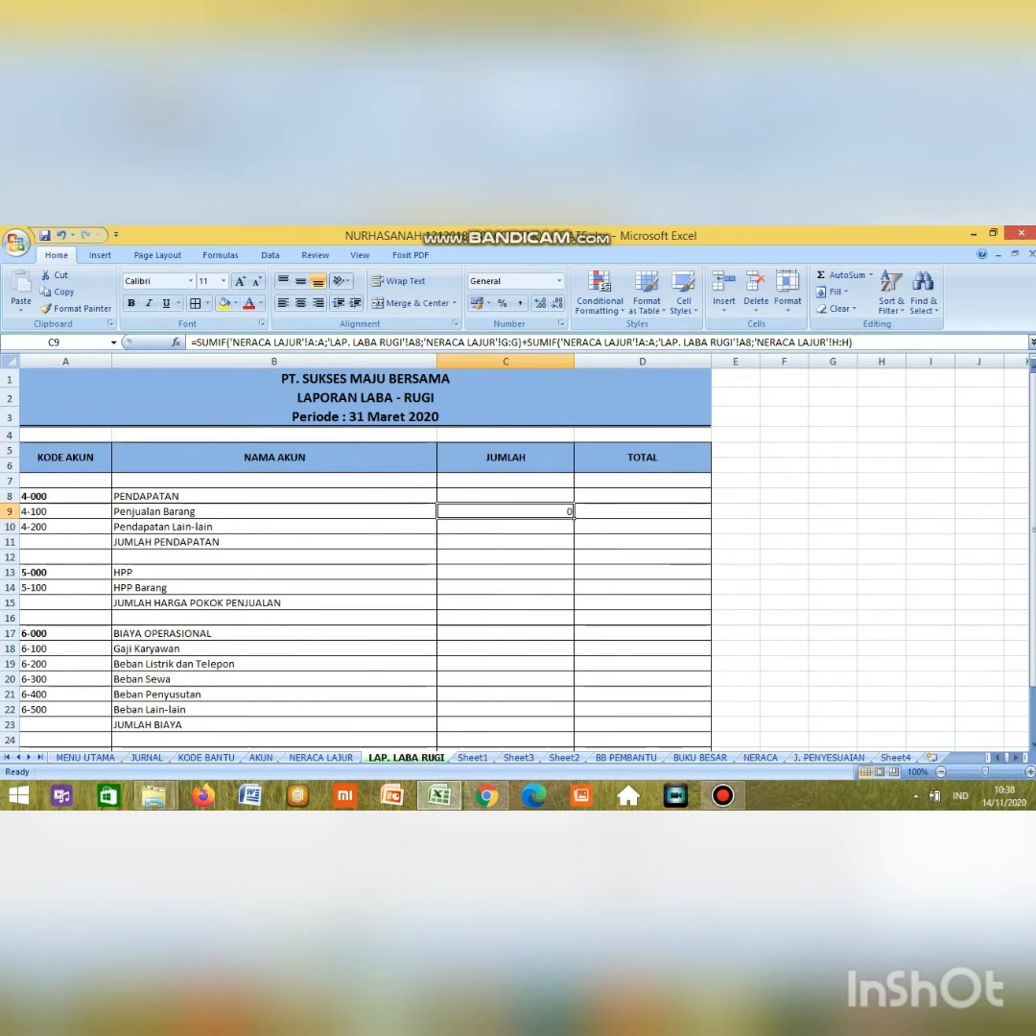
drag(574, 518, 574, 716)
scroll(574, 716, down, 1)
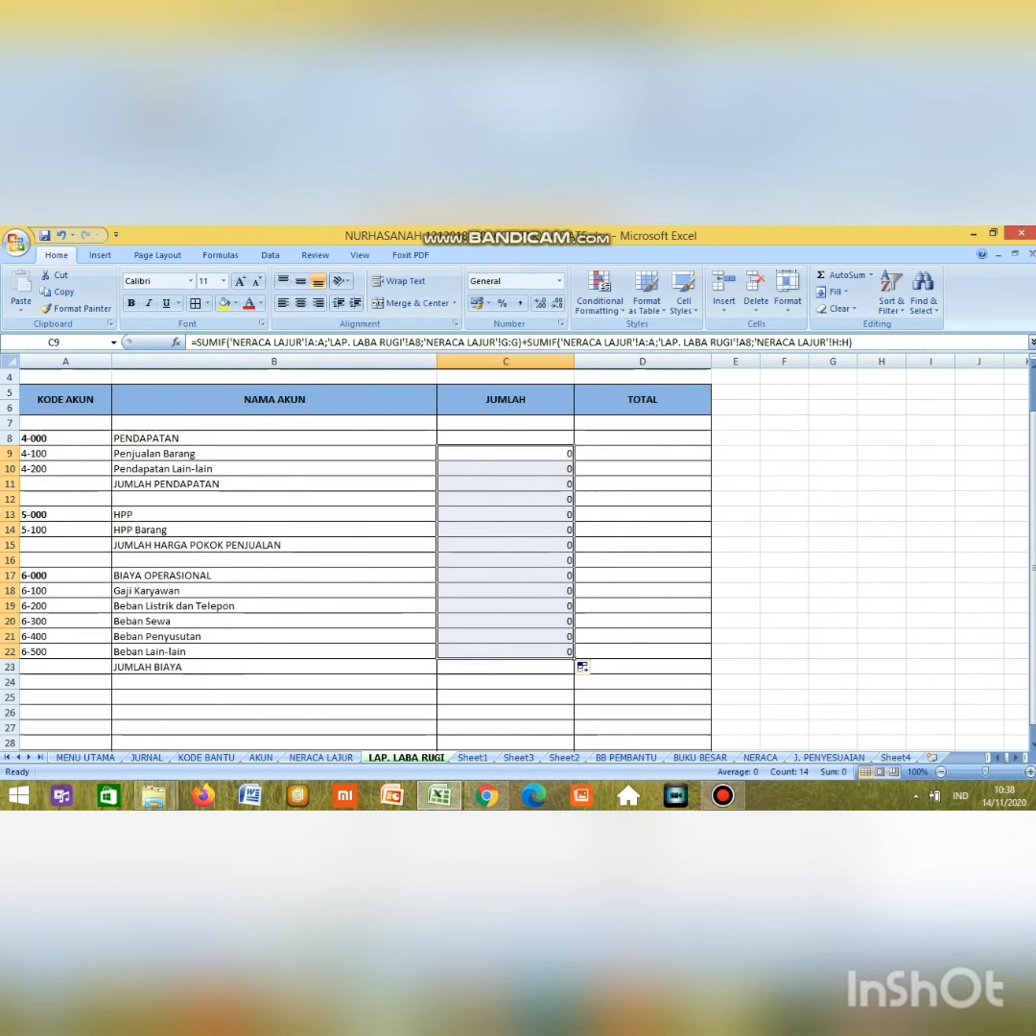
Step: Clear the copied formulas from the subtotal and blank rows, C11:C12 and C15:C16
drag(505, 484, 505, 560)
key(Delete)
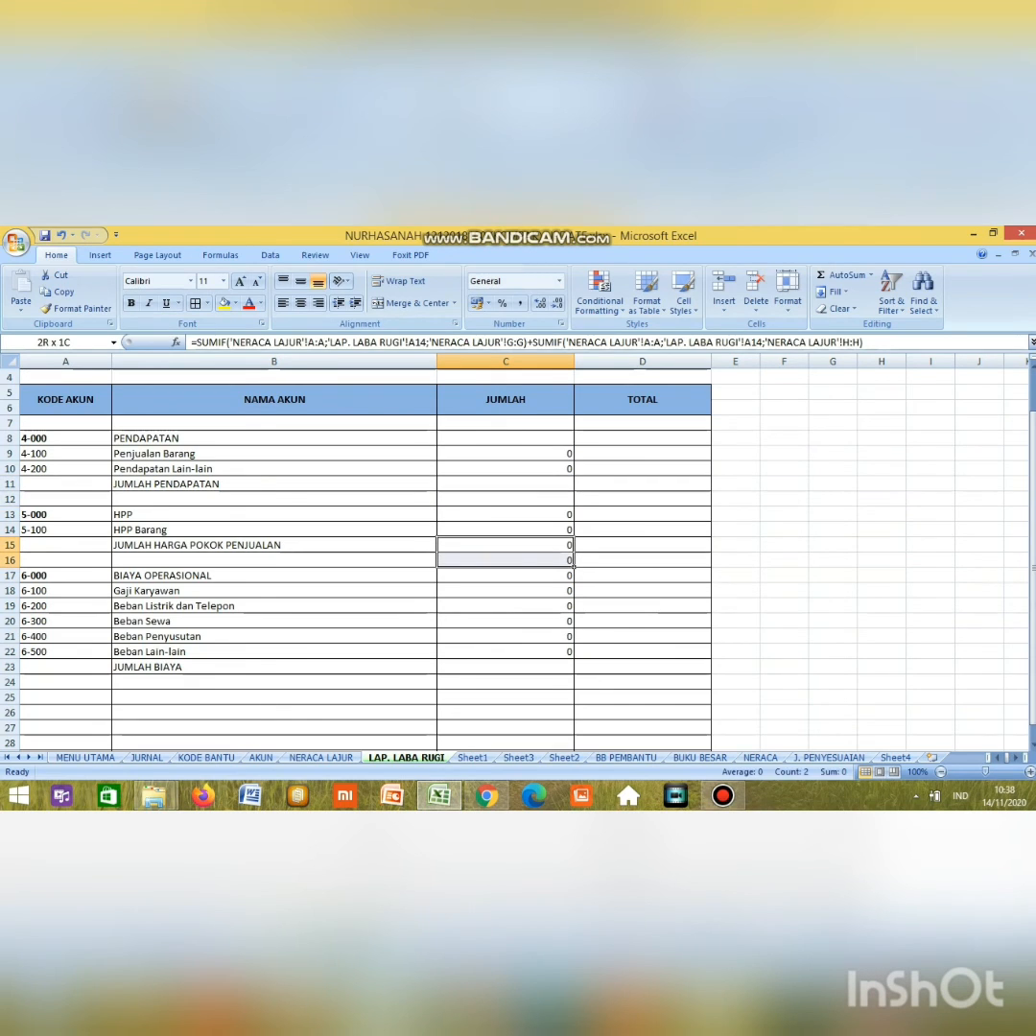
key(Delete)
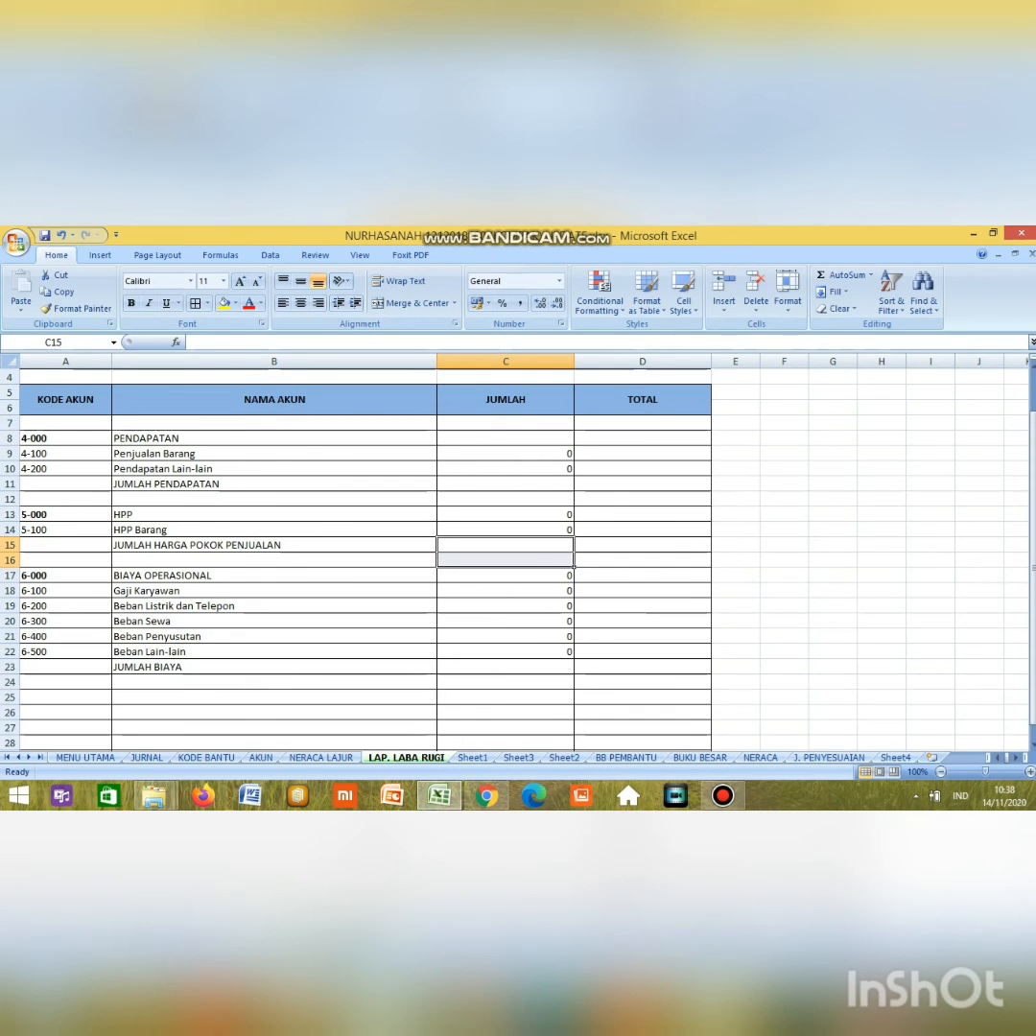
Step: Enter =SUM(C9:C10) in D11 as the total for JUMLAH PENDAPATAN
click(643, 485)
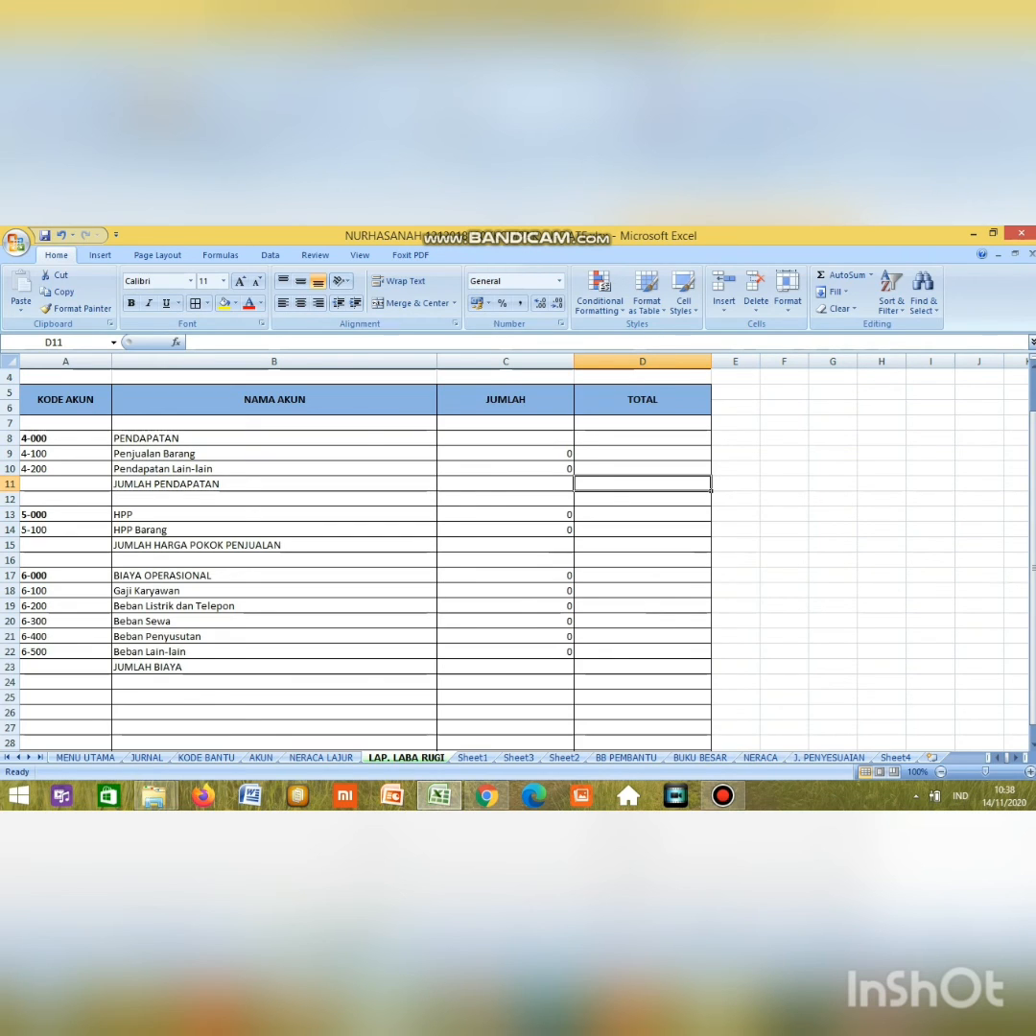
text(=)
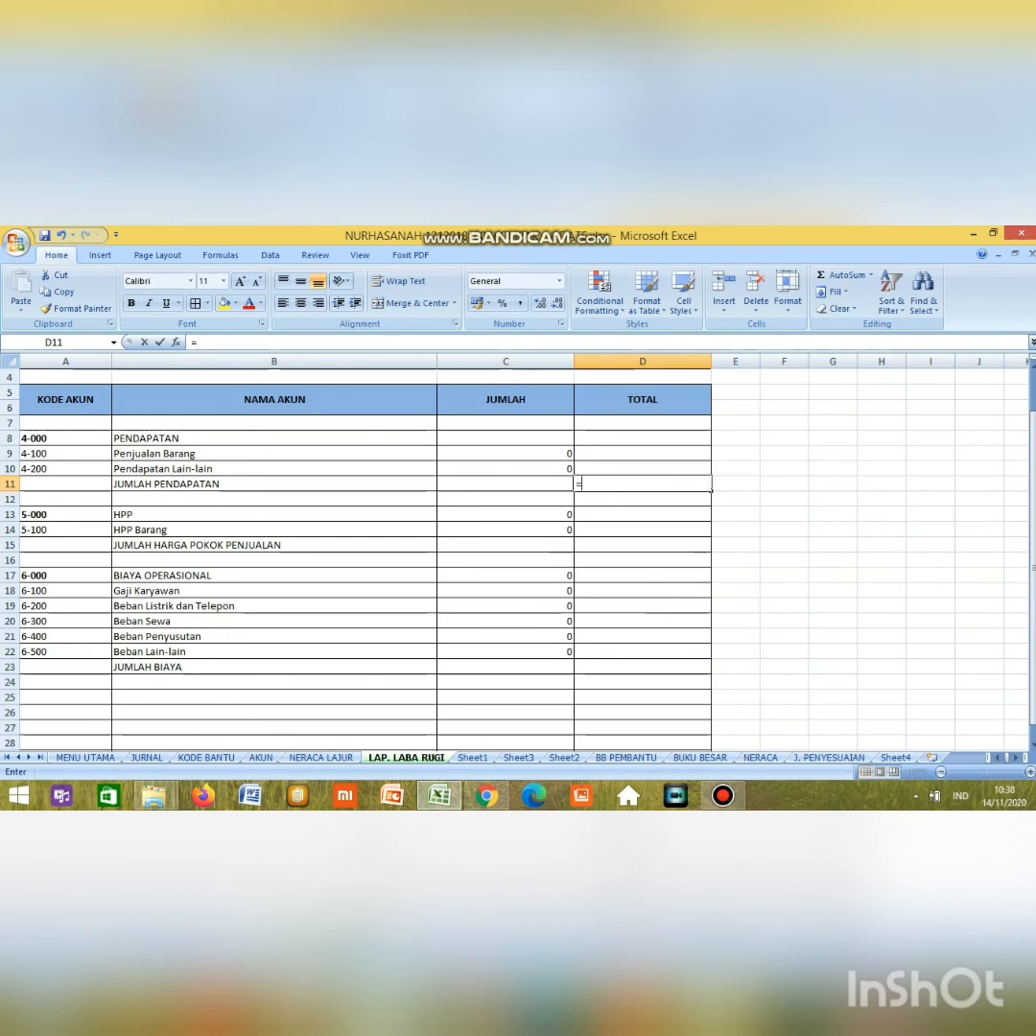
text(SUM()
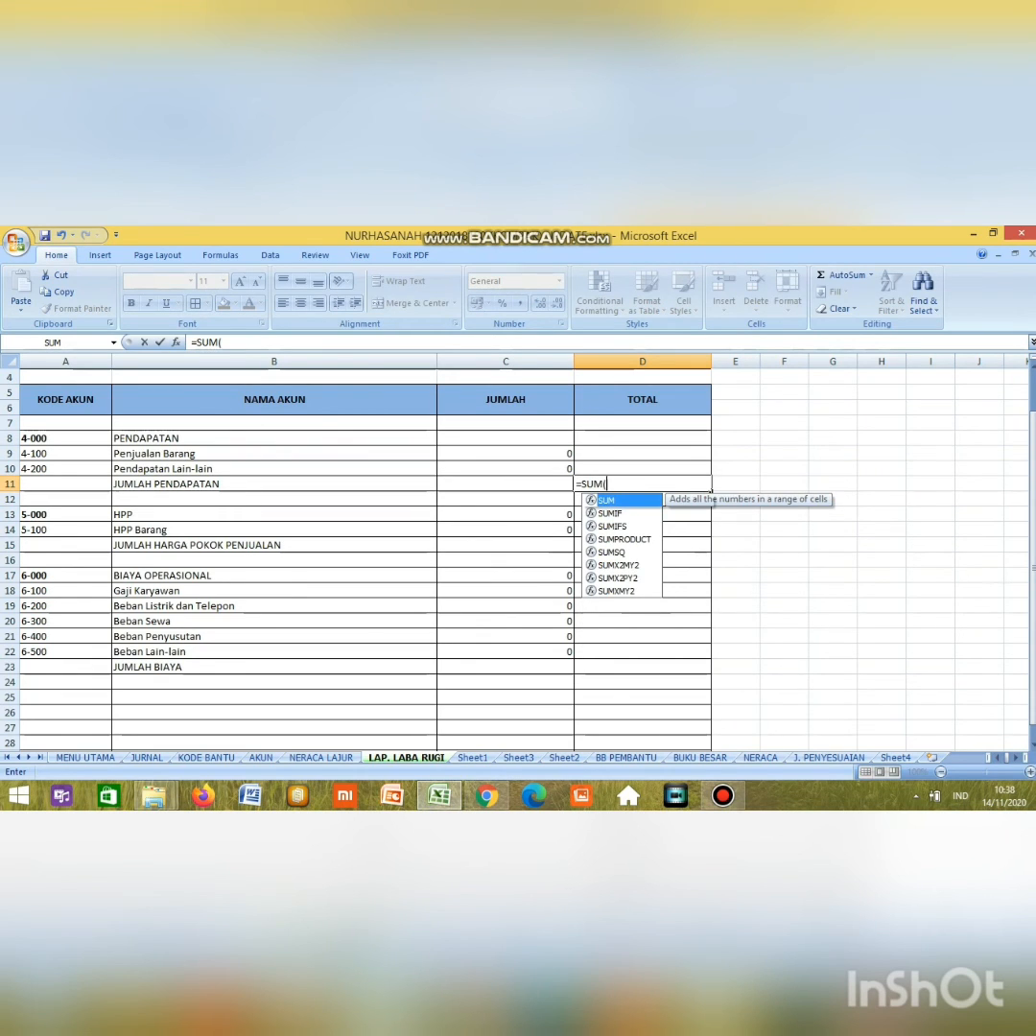
drag(505, 454, 506, 469)
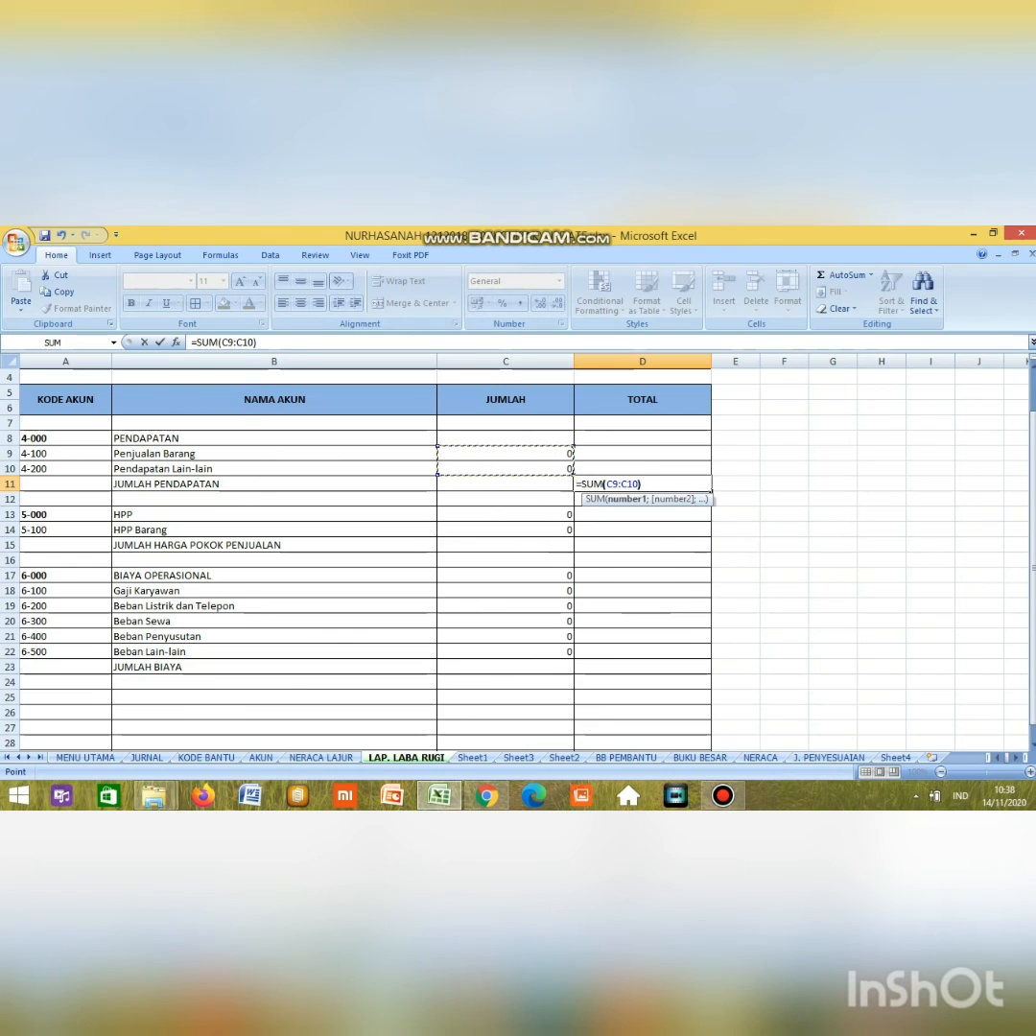
text())
key(Return)
Step: Enter =SUM(C13:C14) in D15 as the total for JUMLAH HARGA POKOK PENJUALAN
click(643, 545)
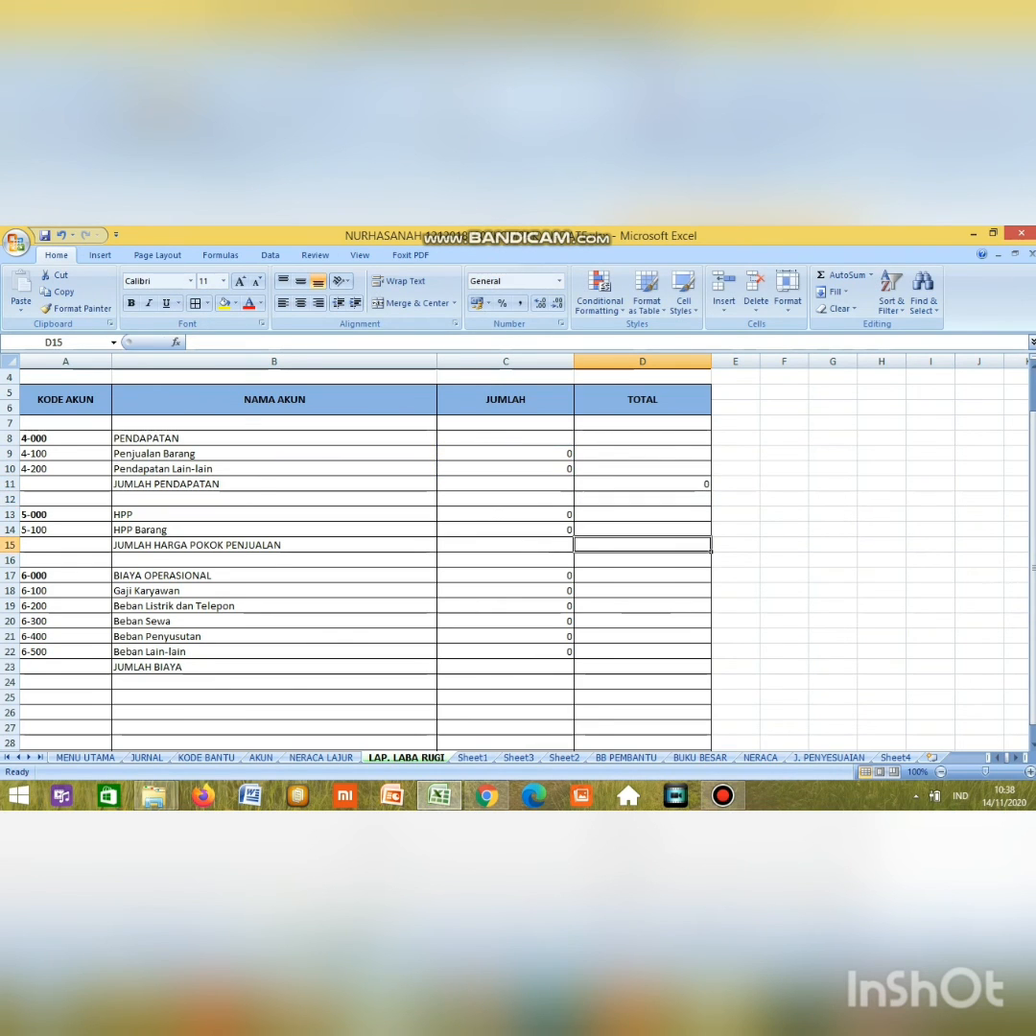
text(=SUM()
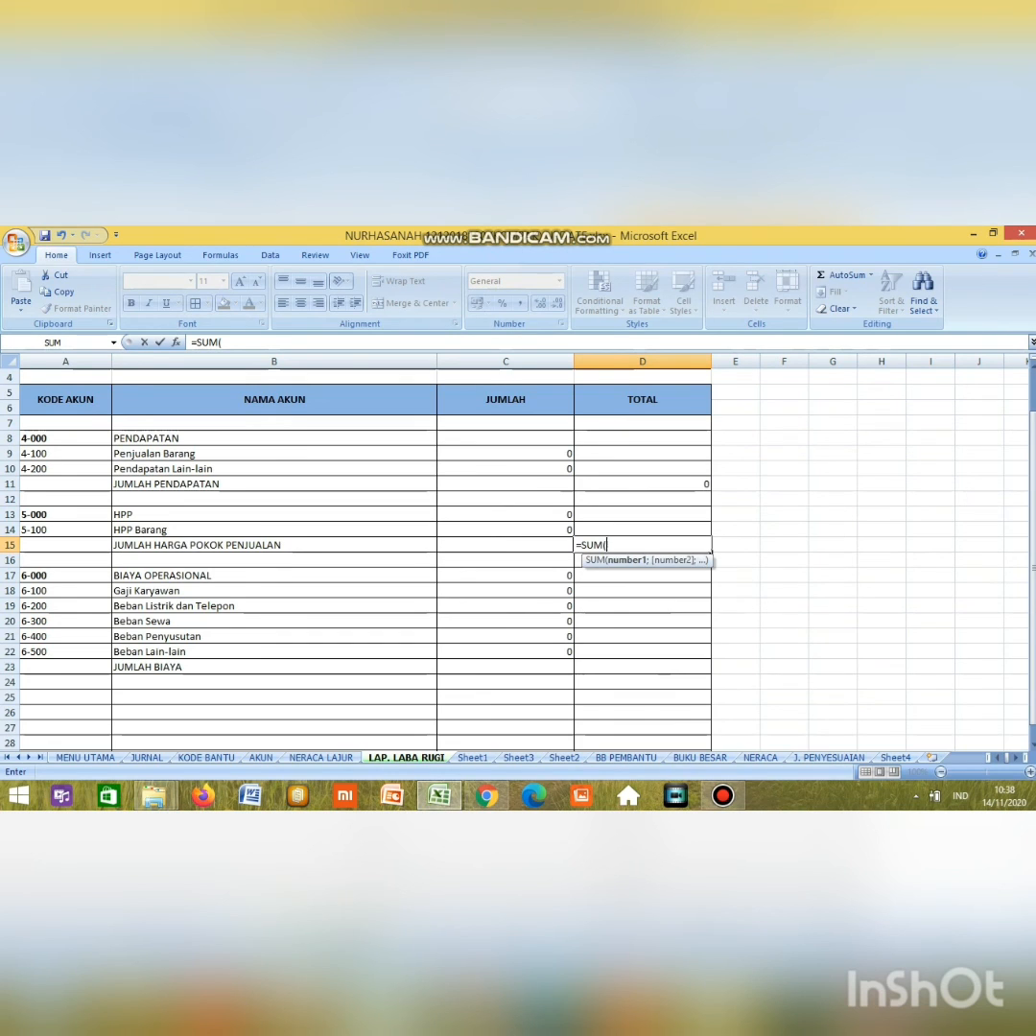
drag(506, 514, 505, 530)
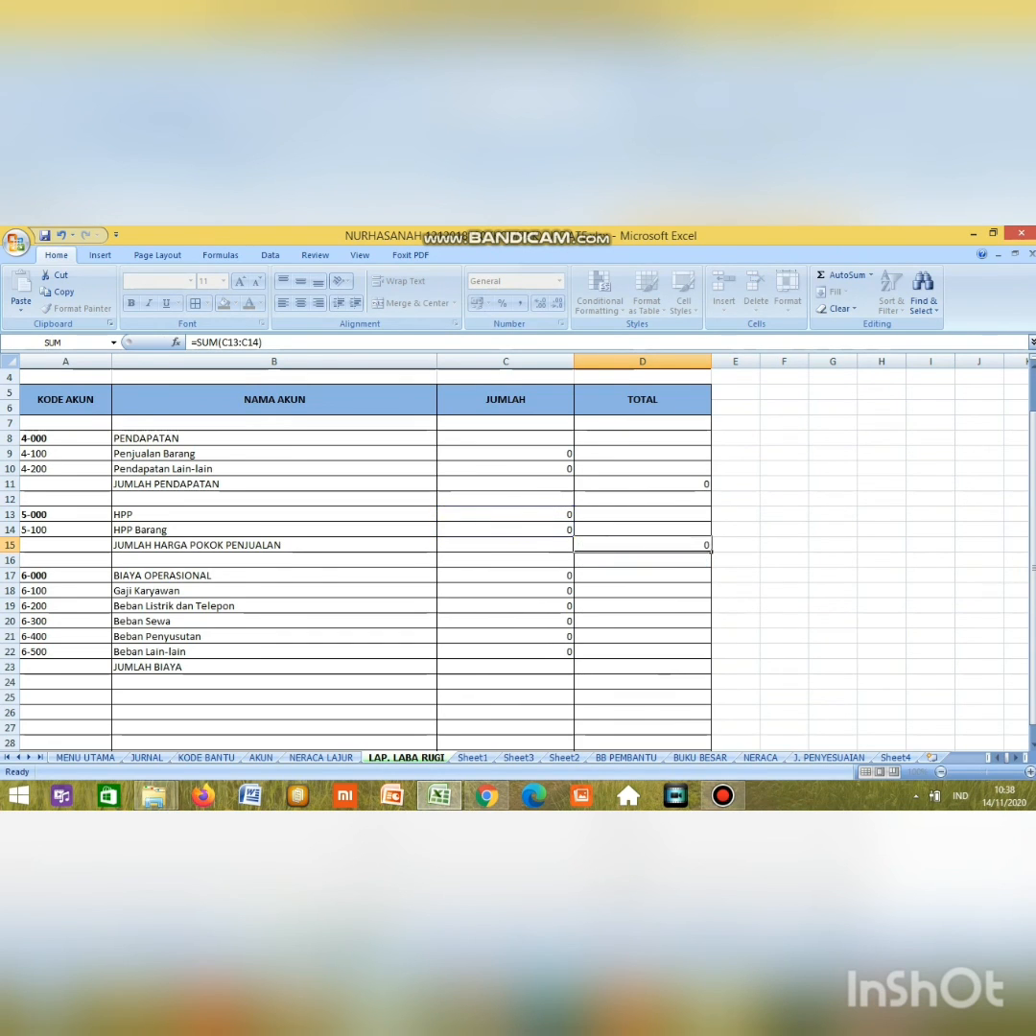
key(Return)
Step: Enter =SUM(C17:C22) in D23 as the total for JUMLAH BIAYA
click(643, 667)
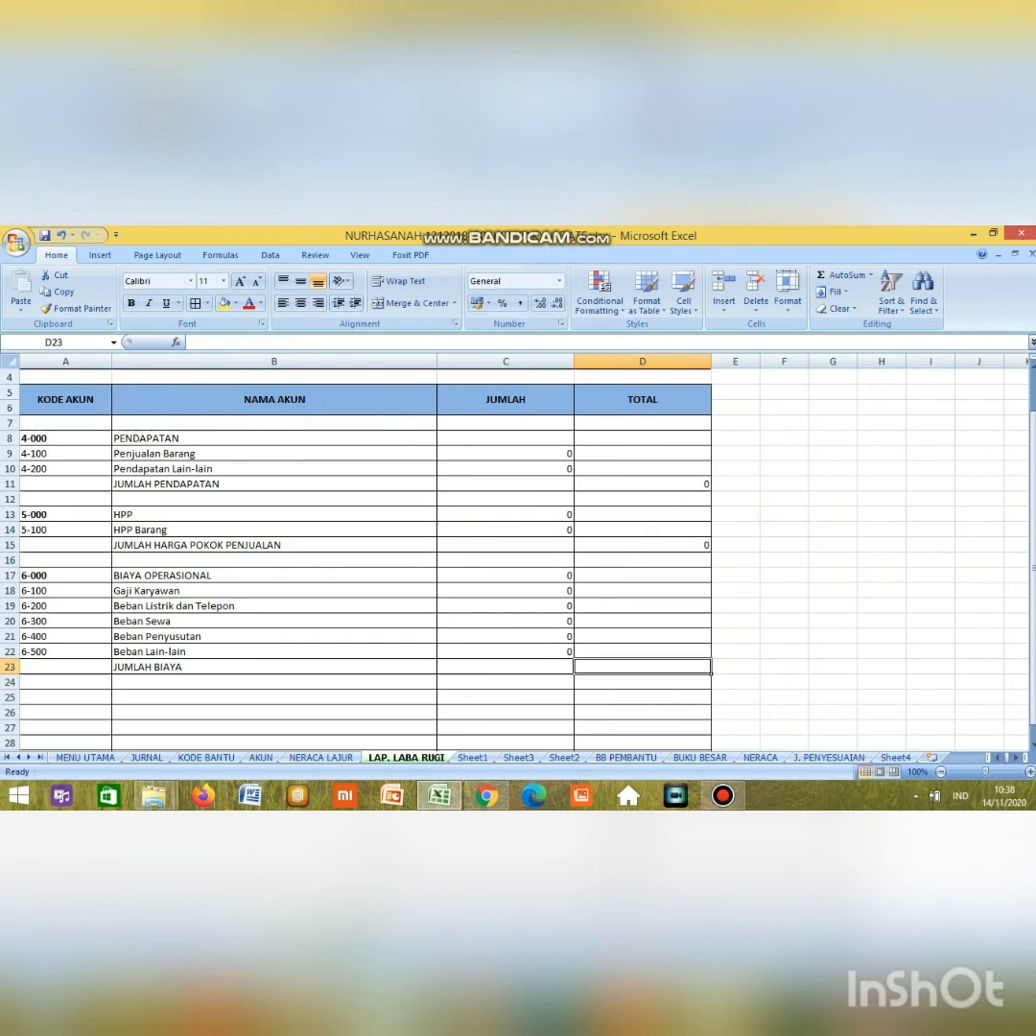
text(=SUM()
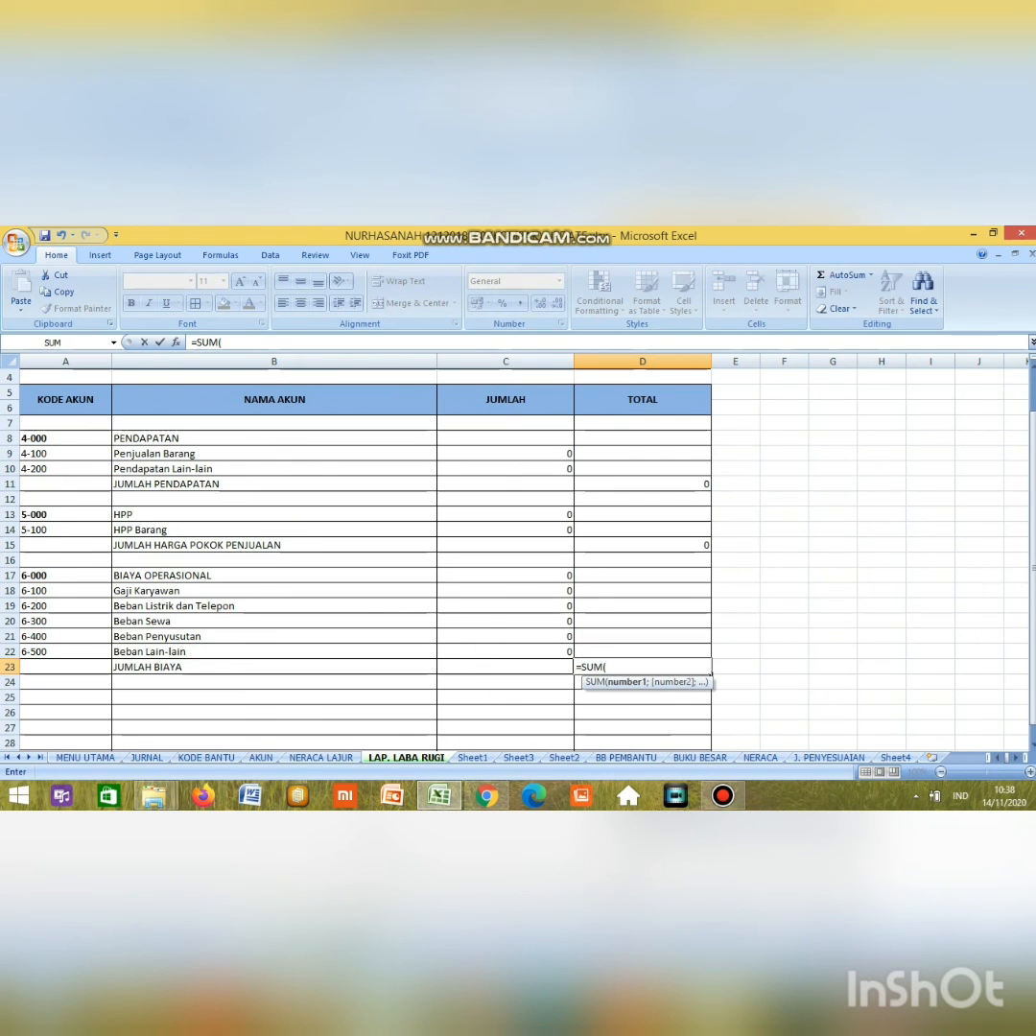
drag(518, 575, 518, 651)
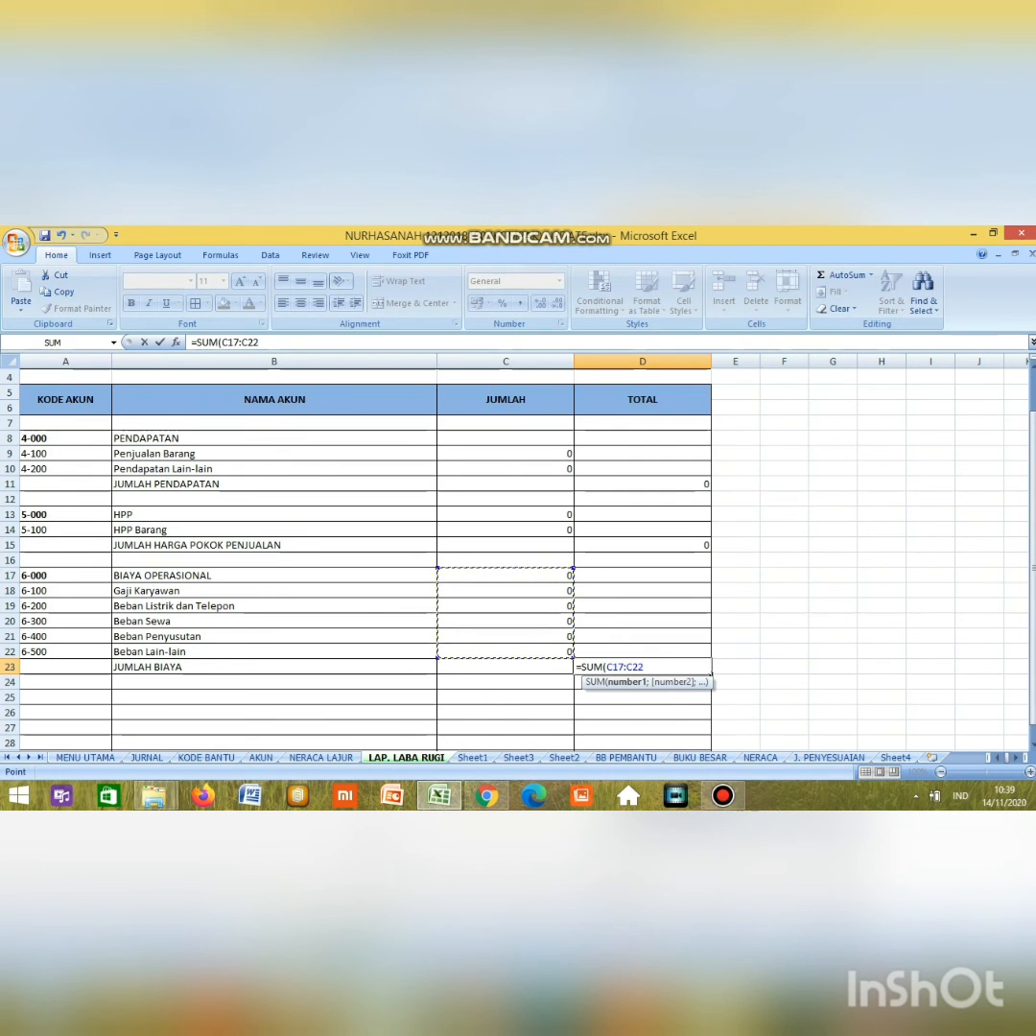
text())
key(Return)
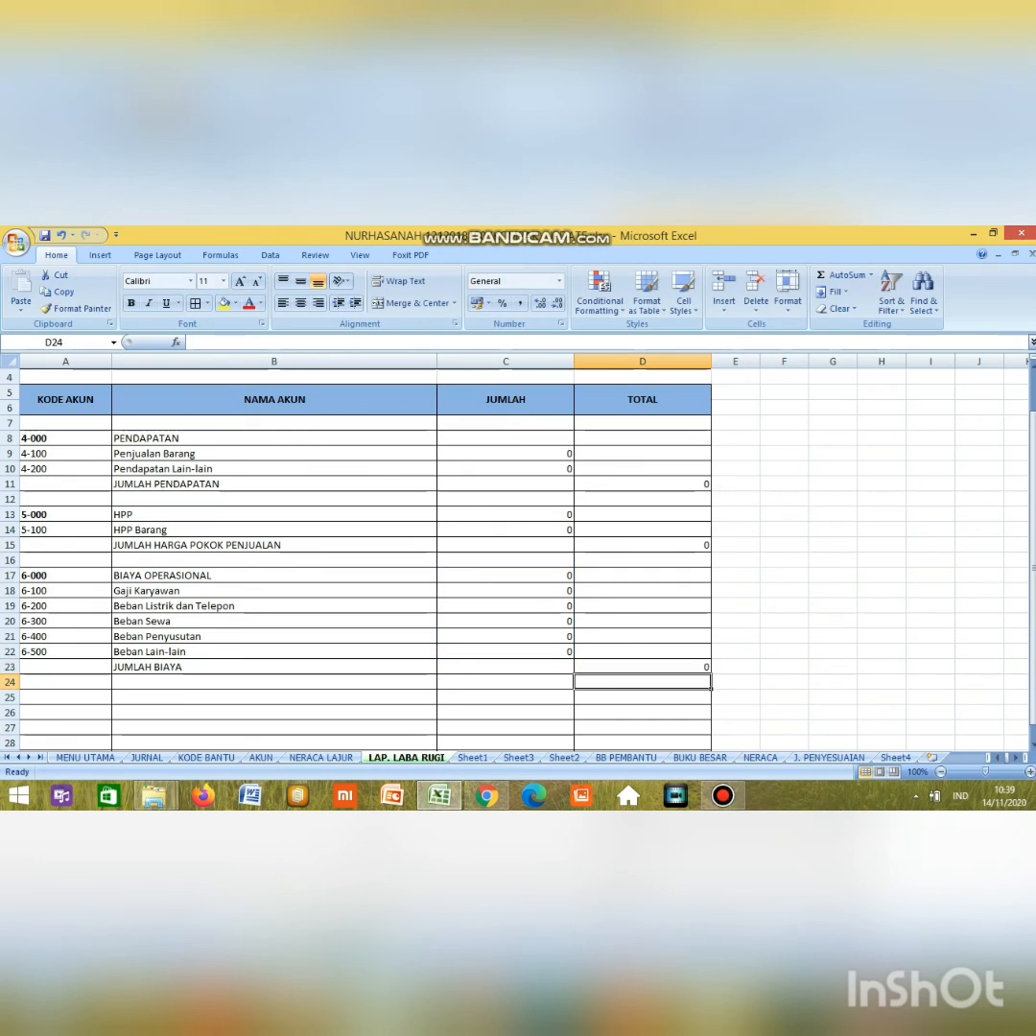
Step: Delete the surplus empty rows 25 to 28 below JUMLAH BIAYA
scroll(518, 557, down, 1)
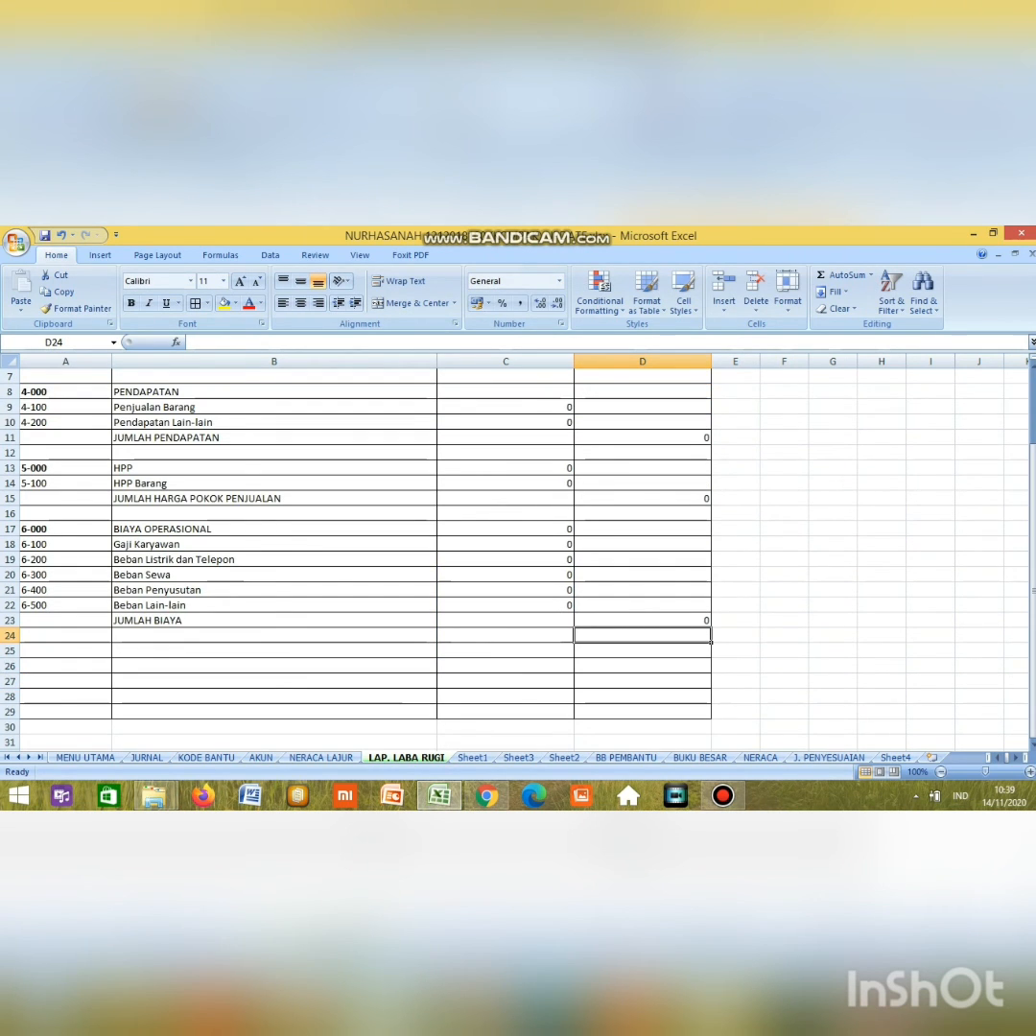
scroll(518, 557, up, 1)
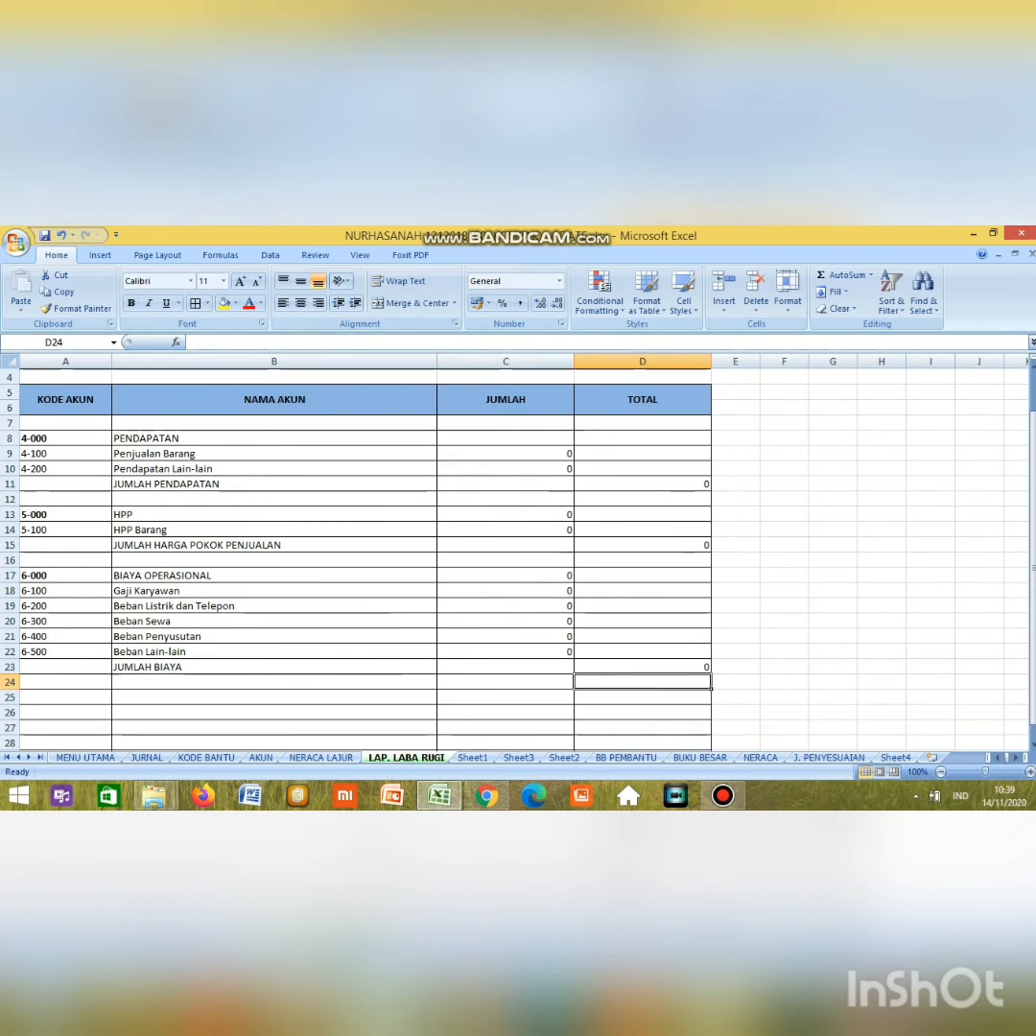
scroll(518, 557, down, 1)
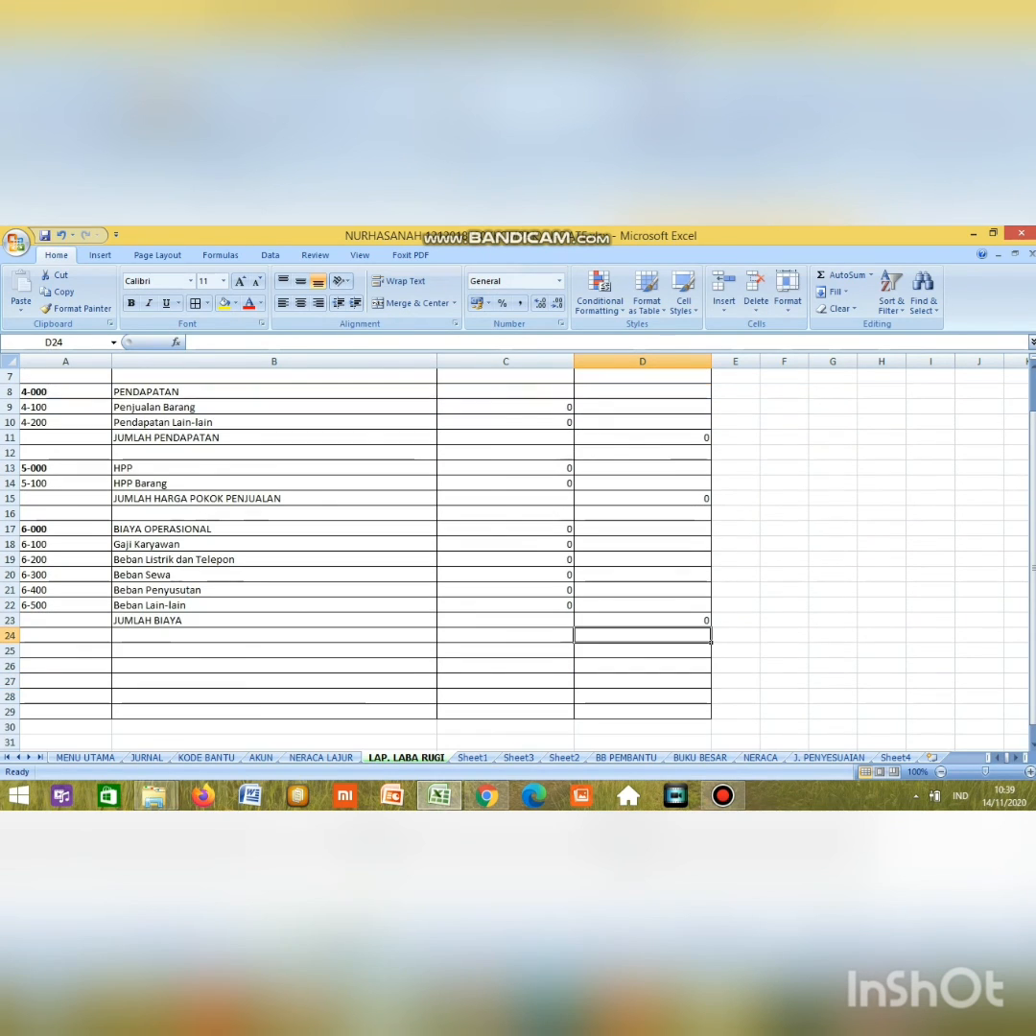
drag(10, 650, 11, 697)
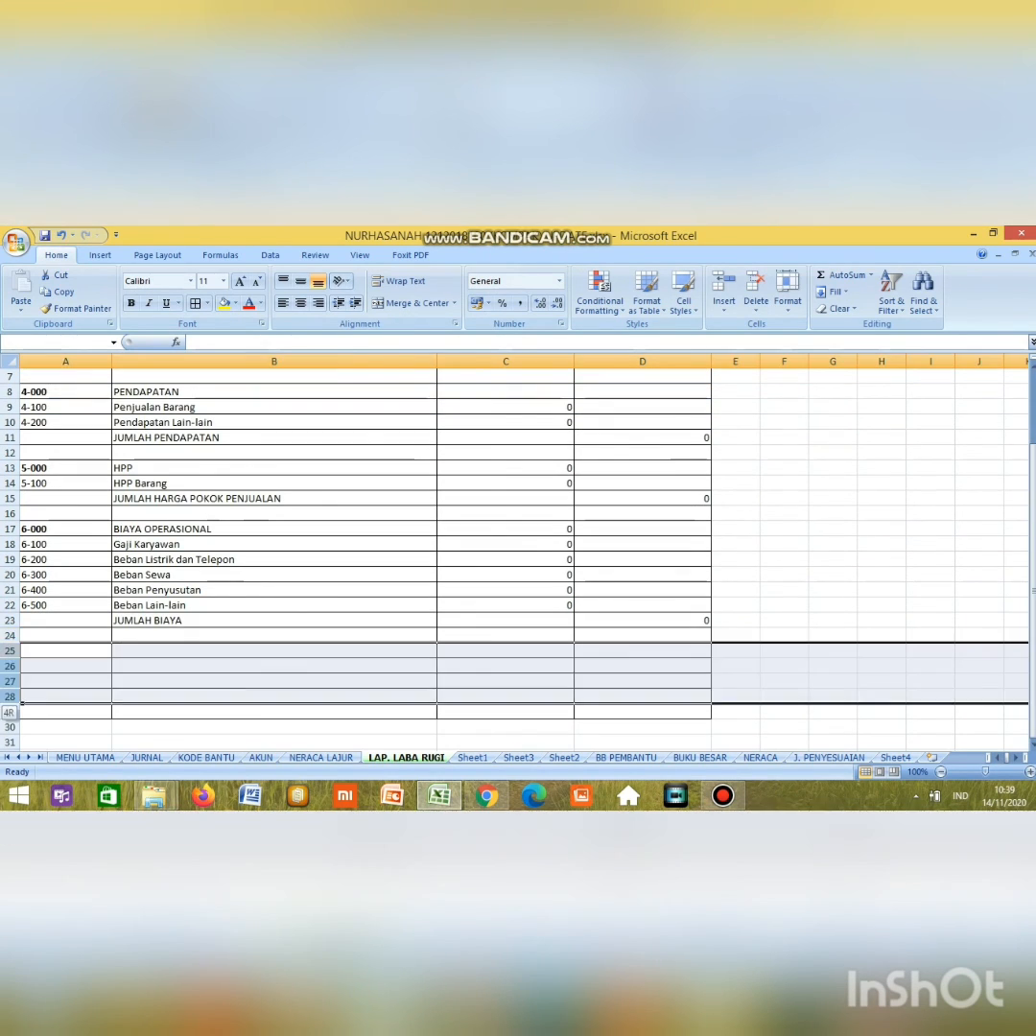
right_click(18, 697)
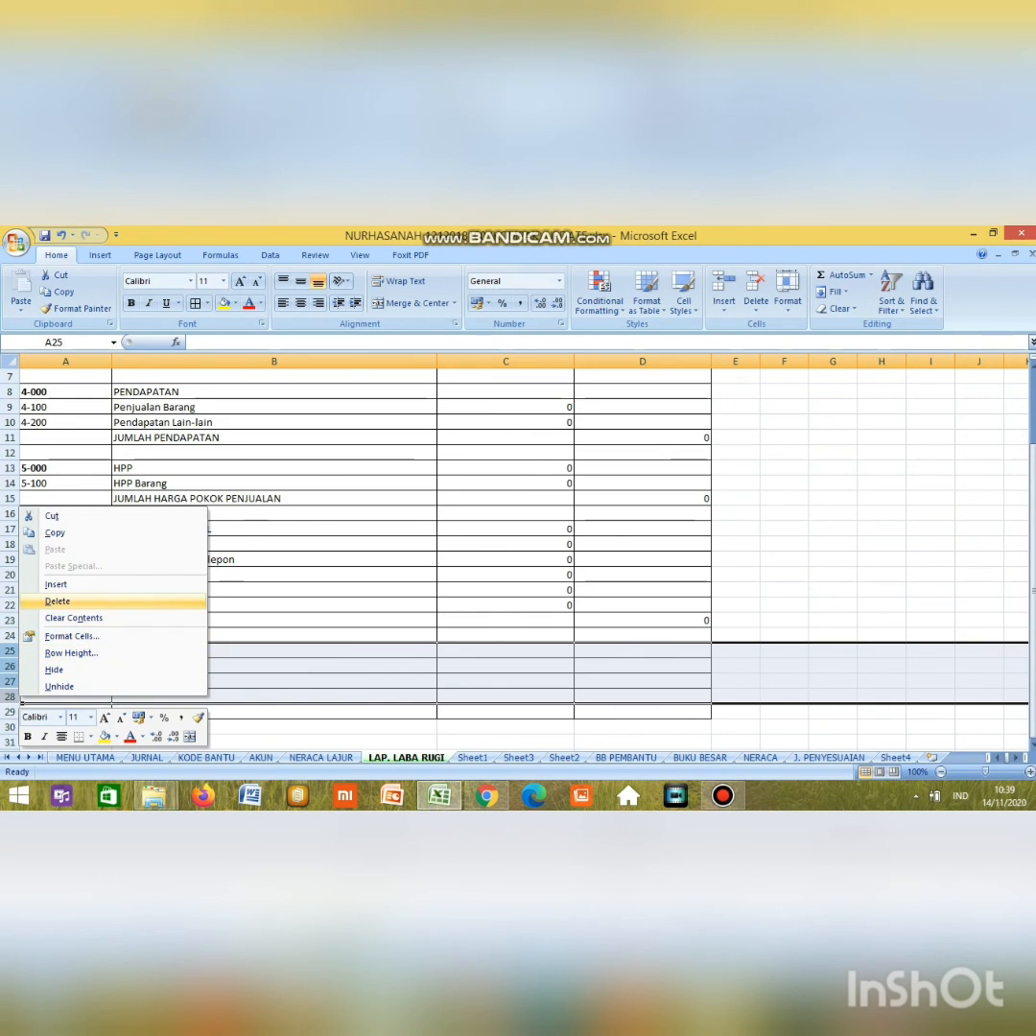
click(57, 601)
Step: Enter the label LABA BERSIH in B25, the last row of the report table
click(273, 651)
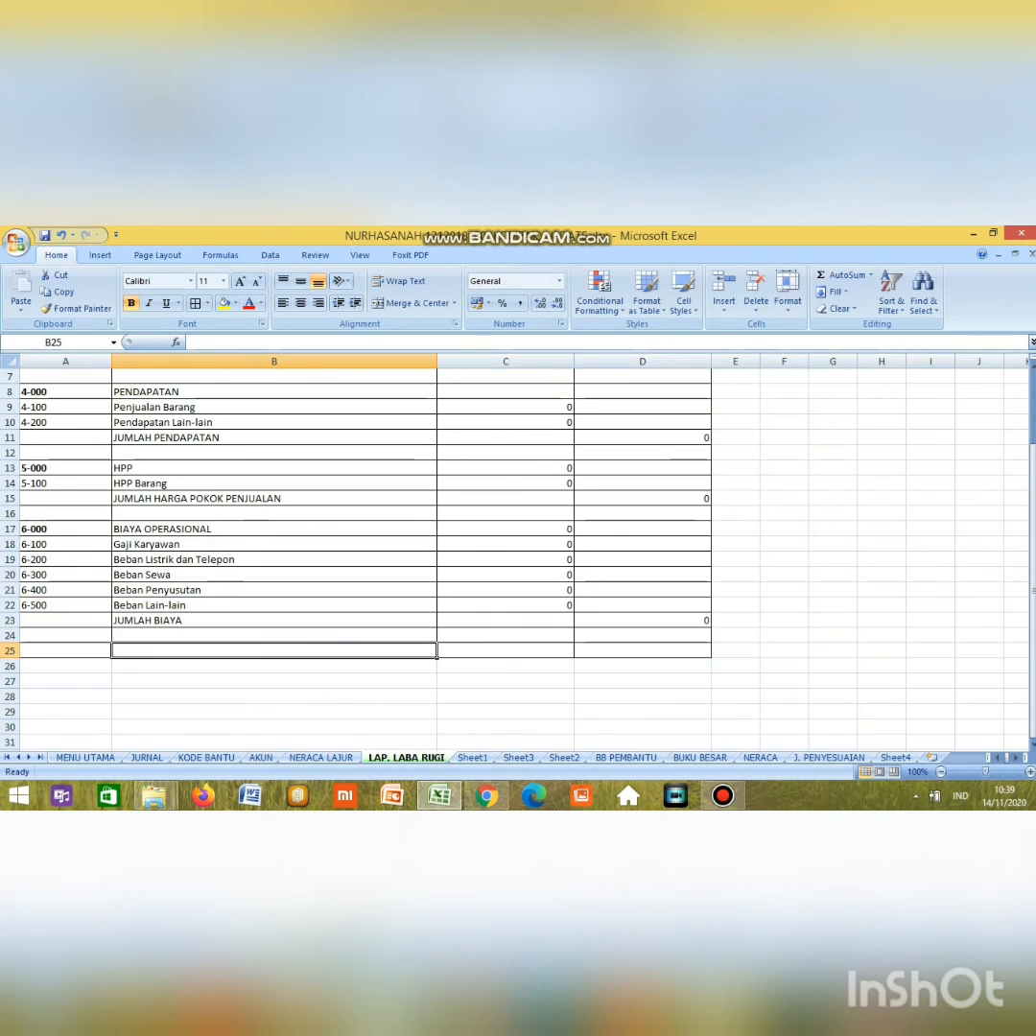
text(LABA BERSIH)
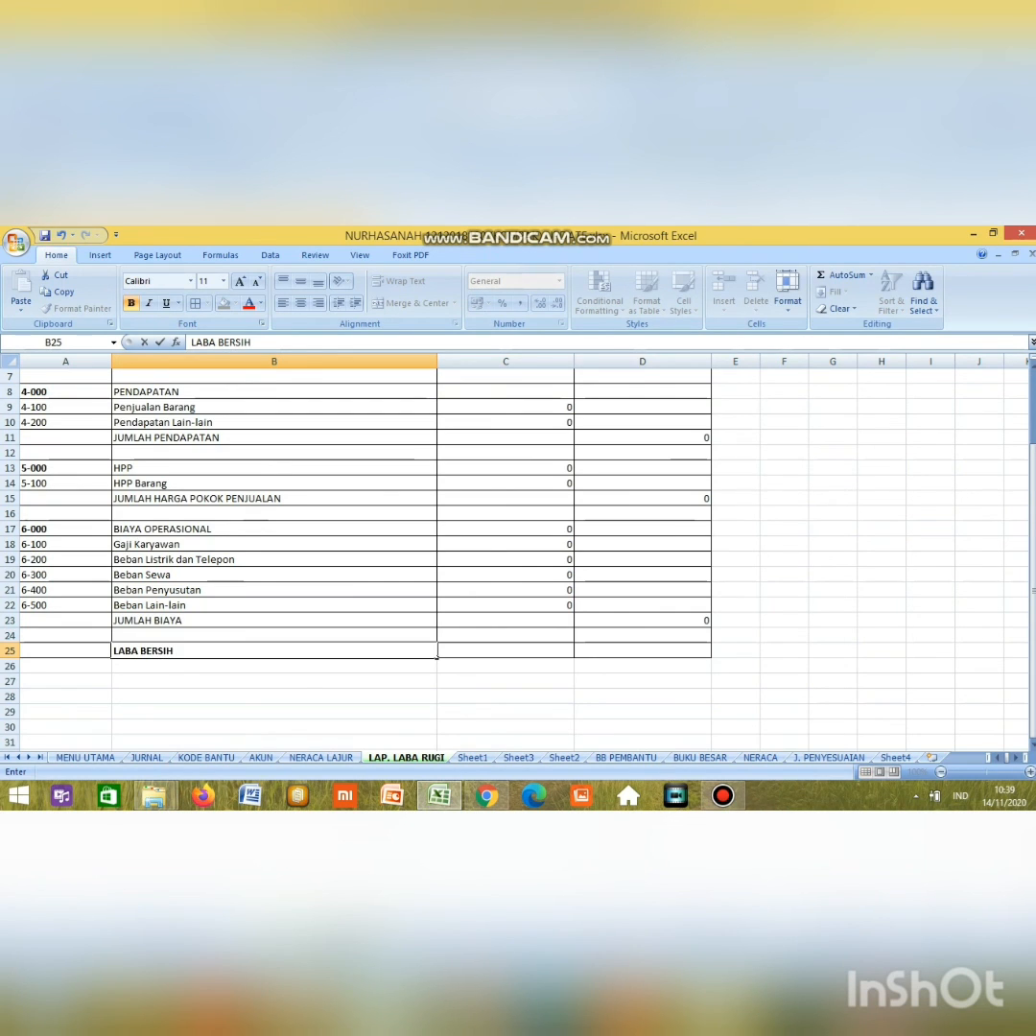
click(643, 650)
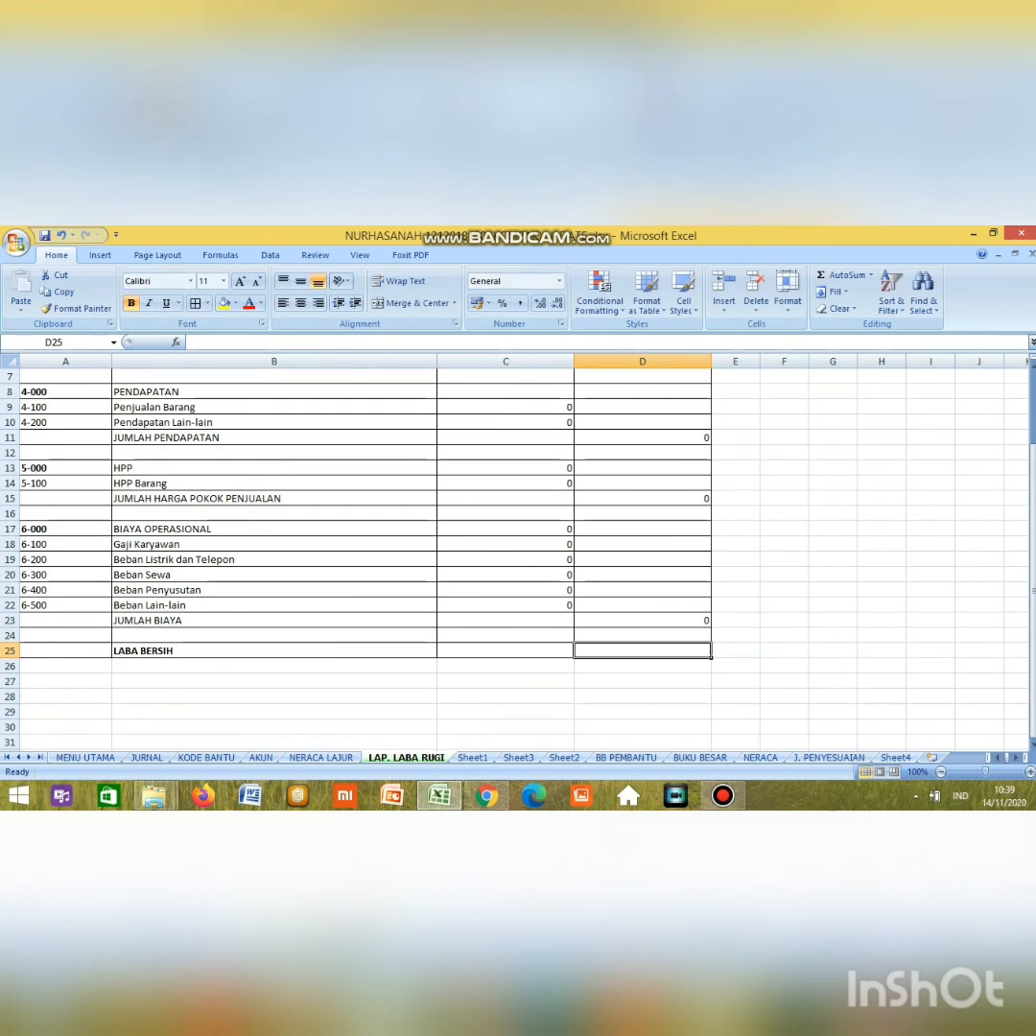
Step: Enter =D11-D15-D23 in D25 to calculate LABA BERSIH from total income minus cost of goods sold and expenses
scroll(518, 557, up, 1)
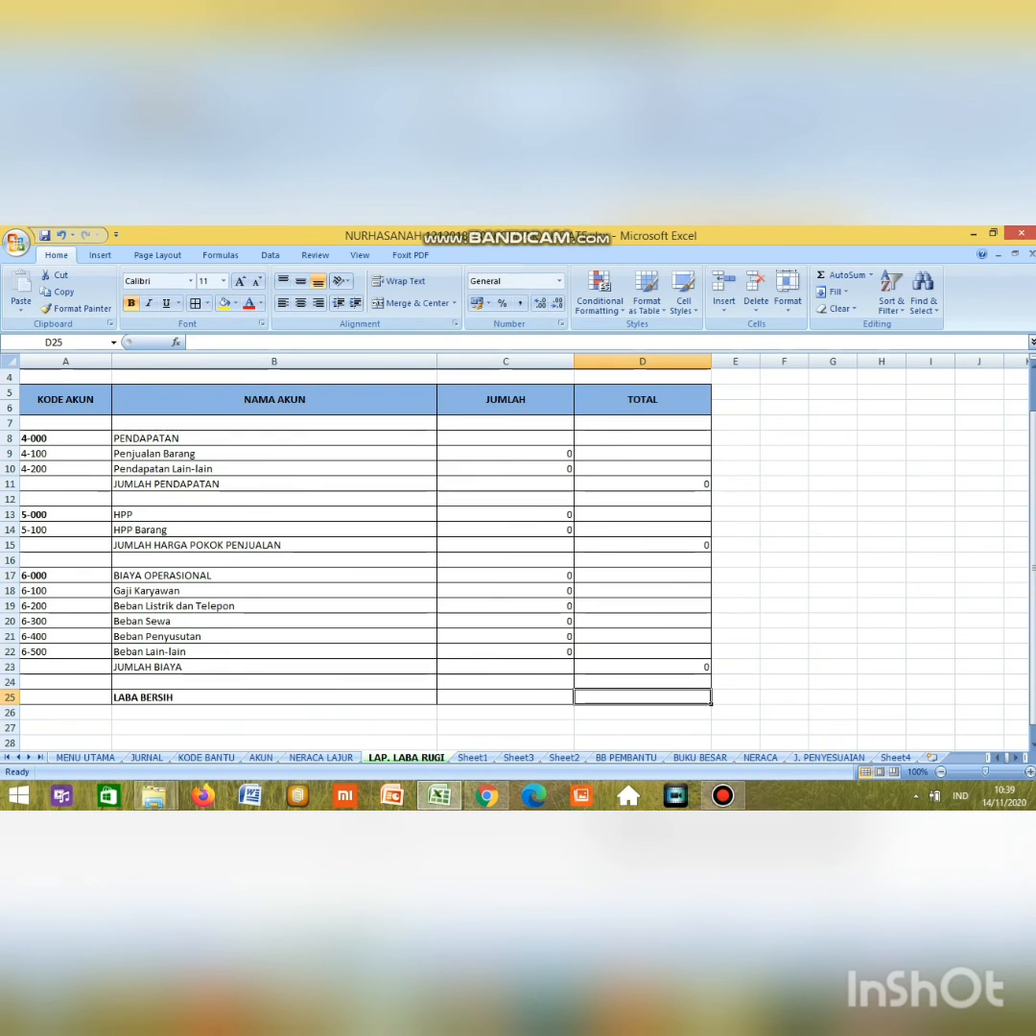
text(=)
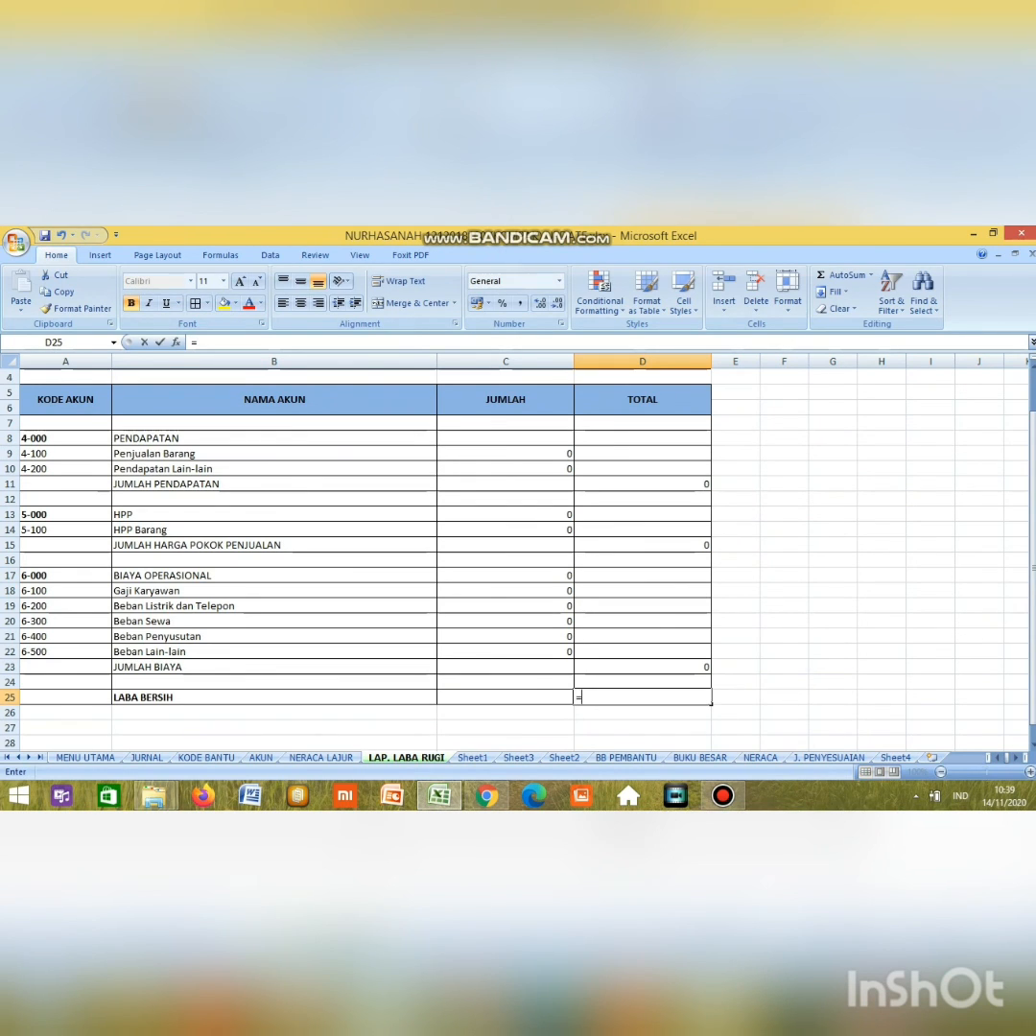
click(643, 485)
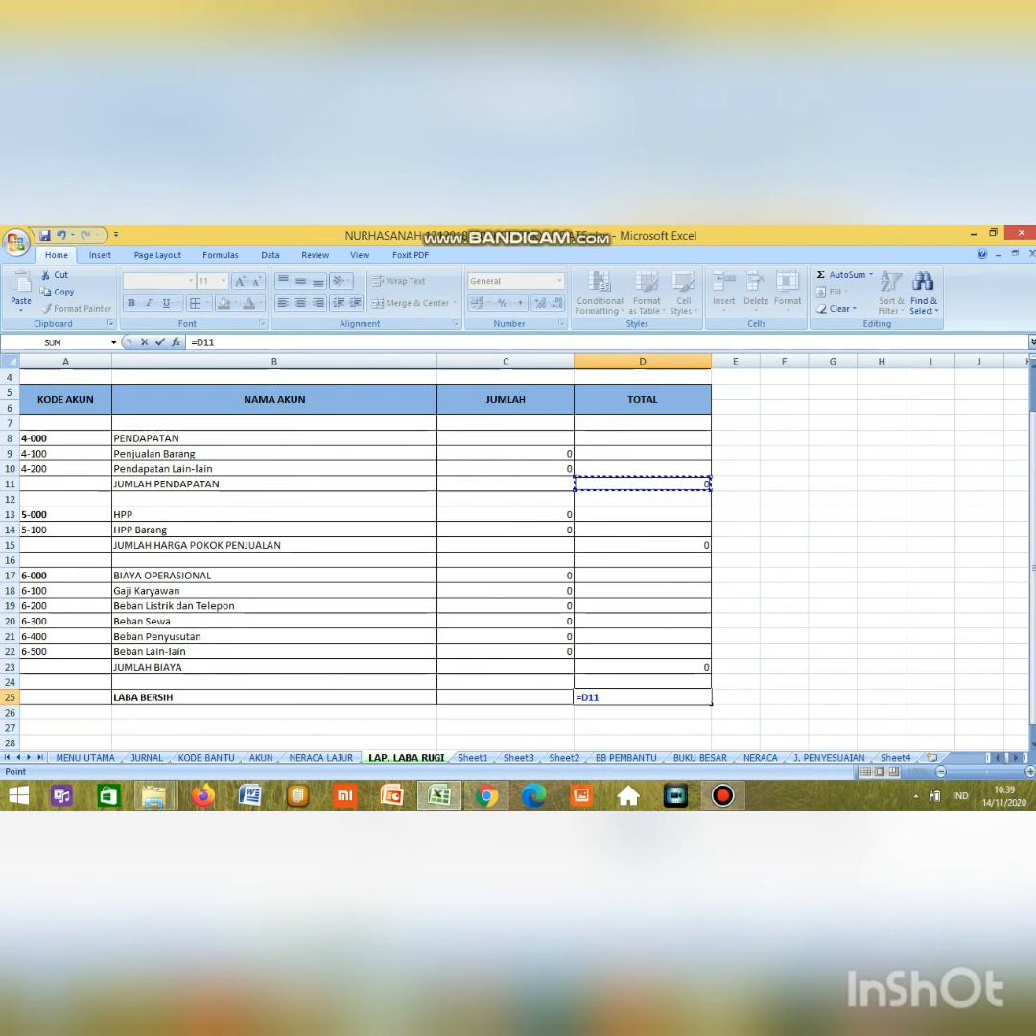
text(-)
click(643, 545)
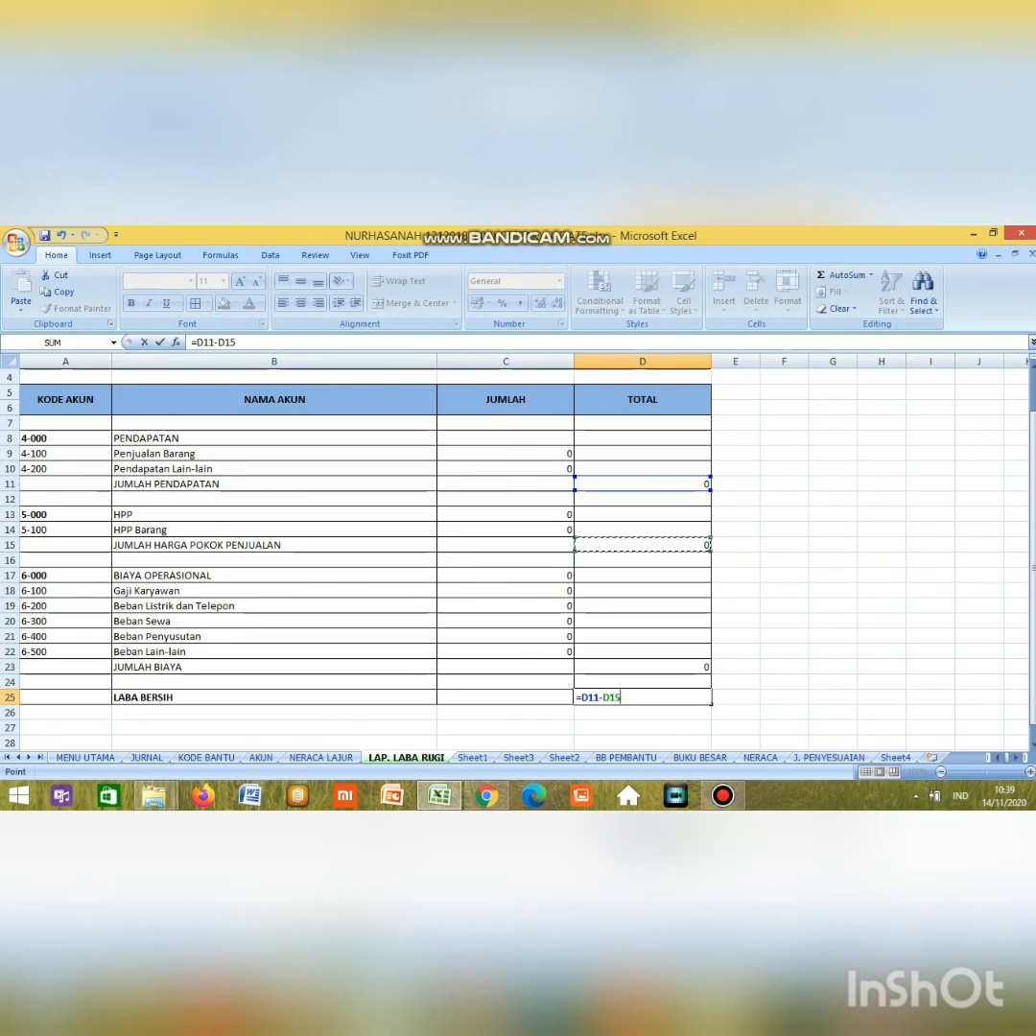
text(-)
click(643, 667)
key(Return)
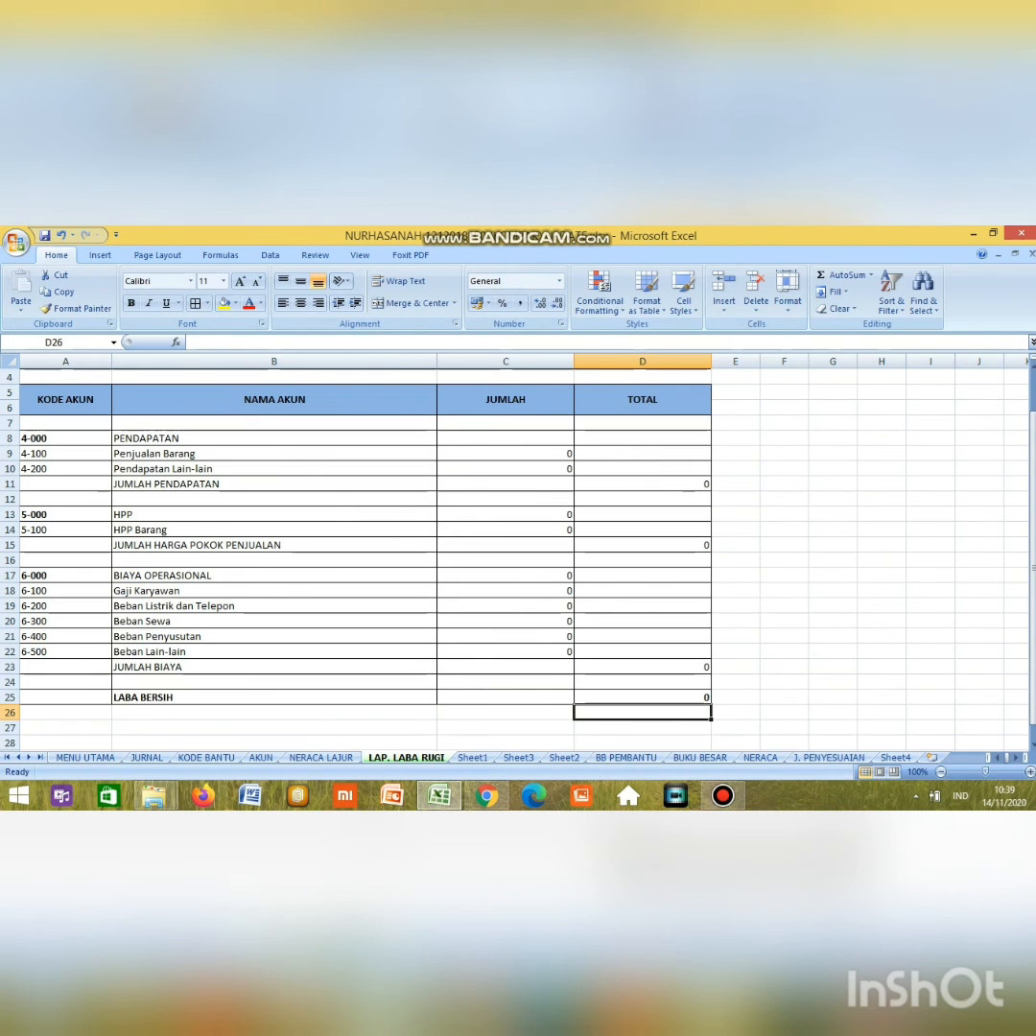
Step: Return to the start of the profit and loss report, then show the closing page on Sheet3
scroll(365, 547, up, 1)
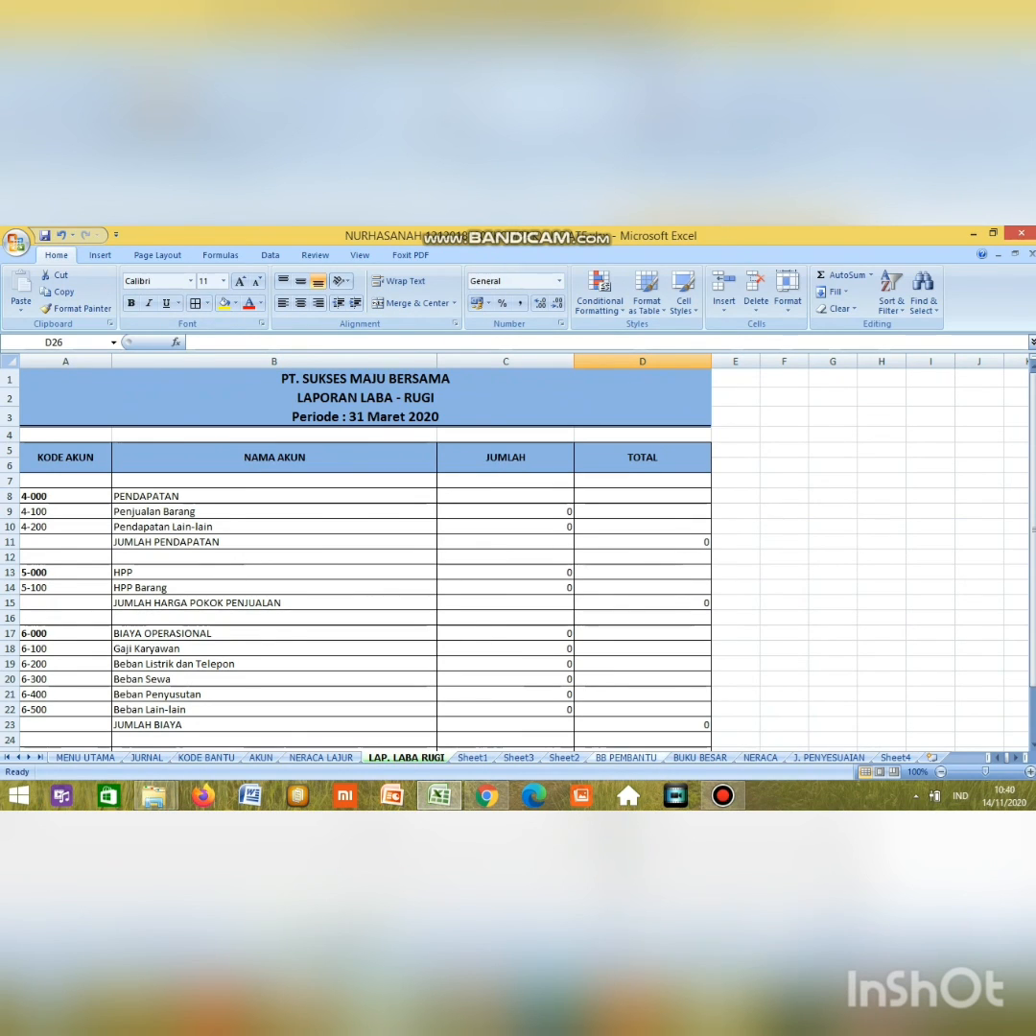
click(519, 758)
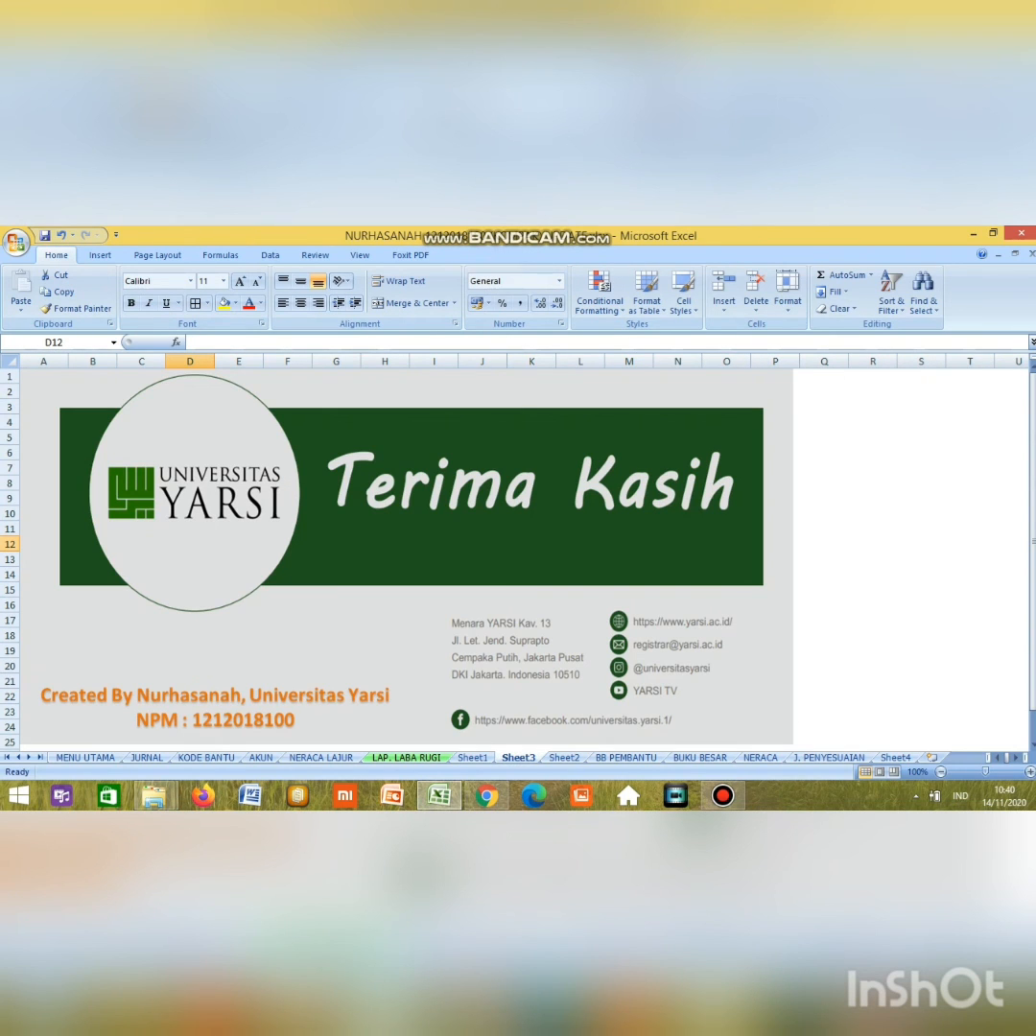